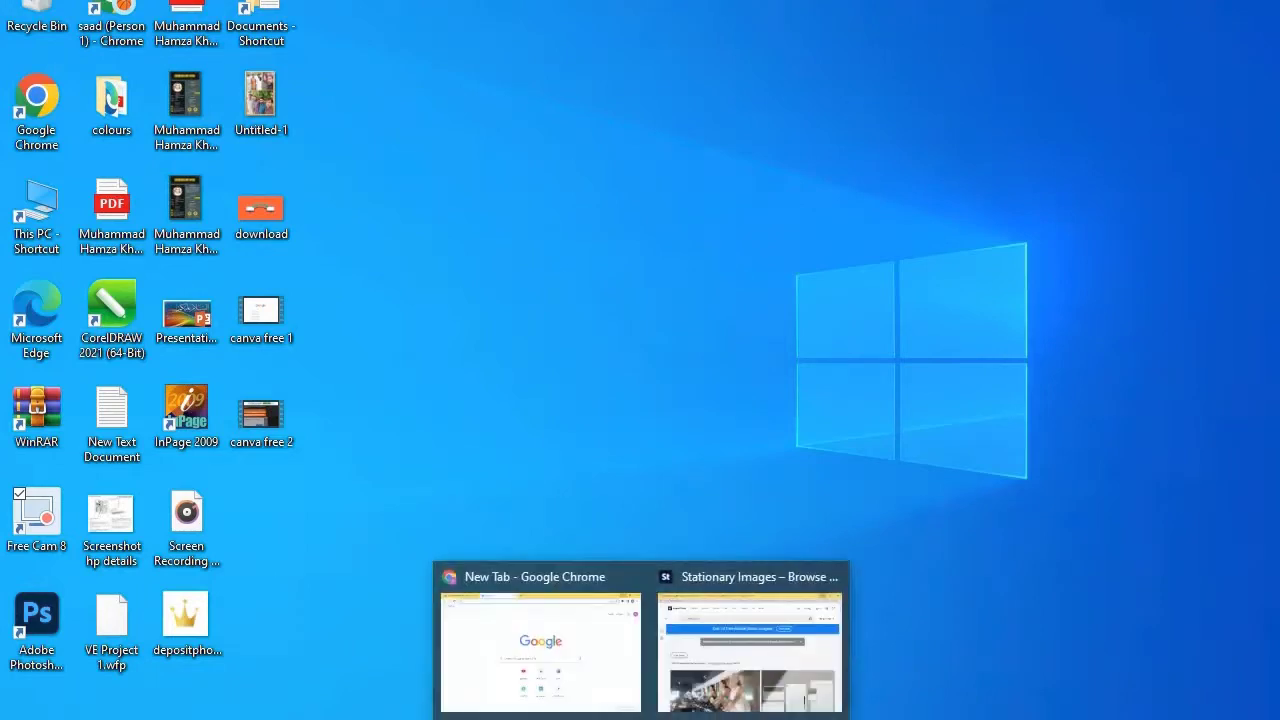
Open Canva in the browser and create a blank custom-size design of 1280 × 720 px.
{"action": "left_click", "coordinate": [623, 697]}
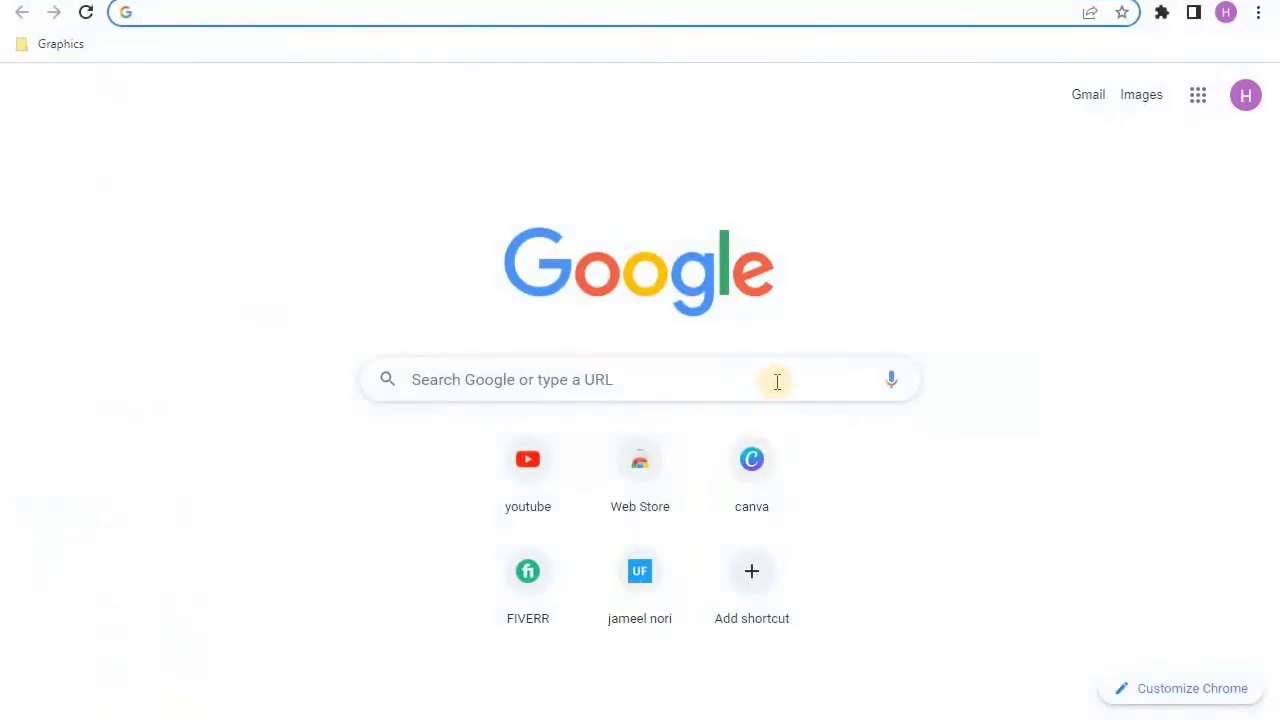
{"action": "left_click", "coordinate": [781, 468]}
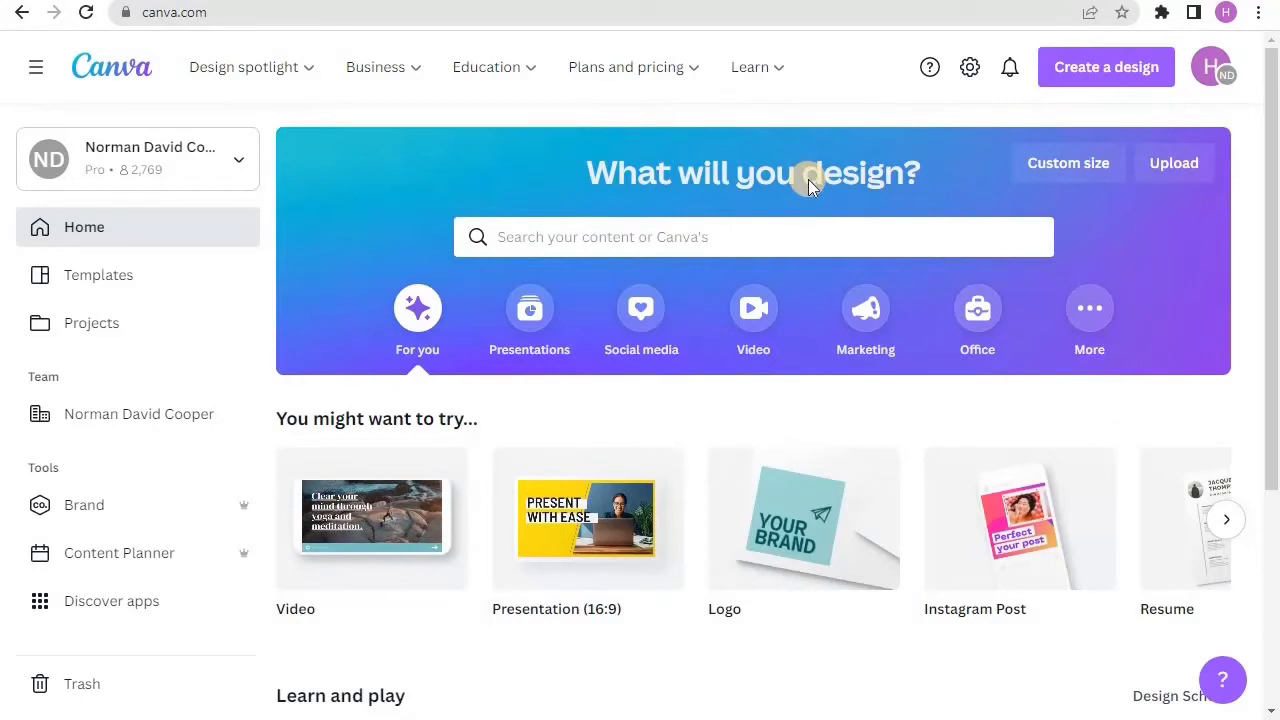
{"action": "left_click", "coordinate": [1068, 86]}
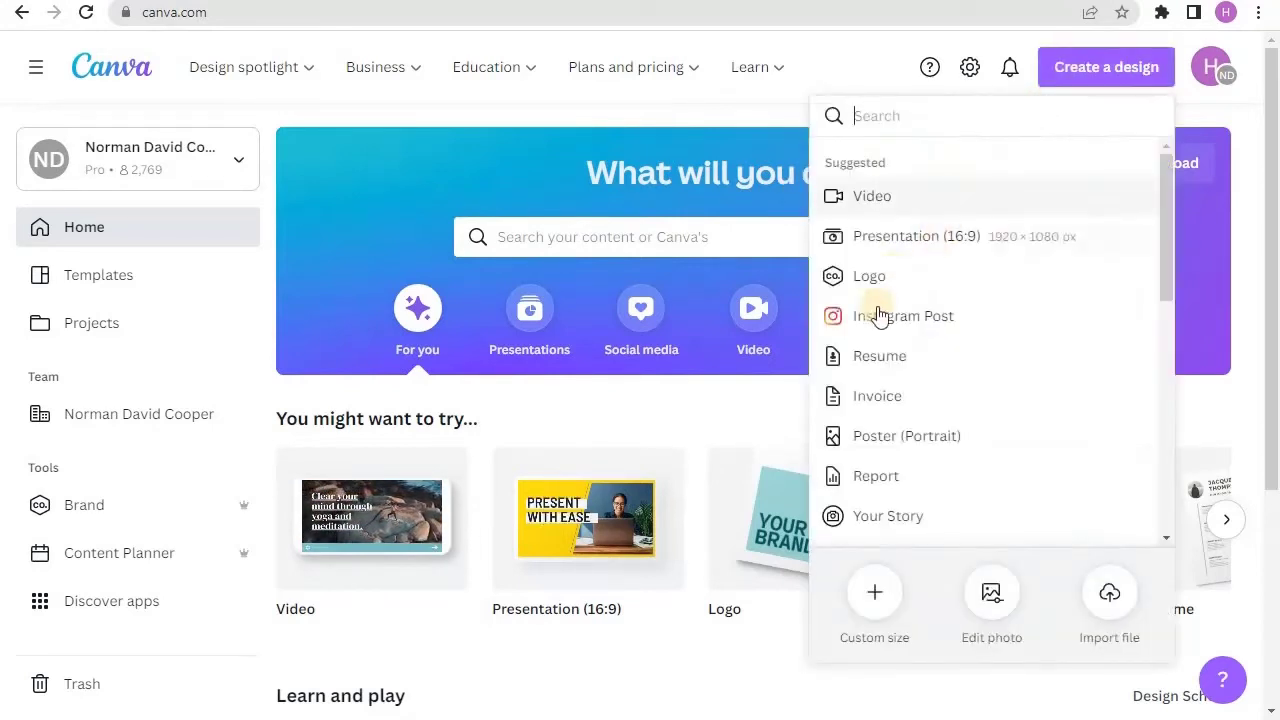
{"action": "left_click", "coordinate": [885, 593]}
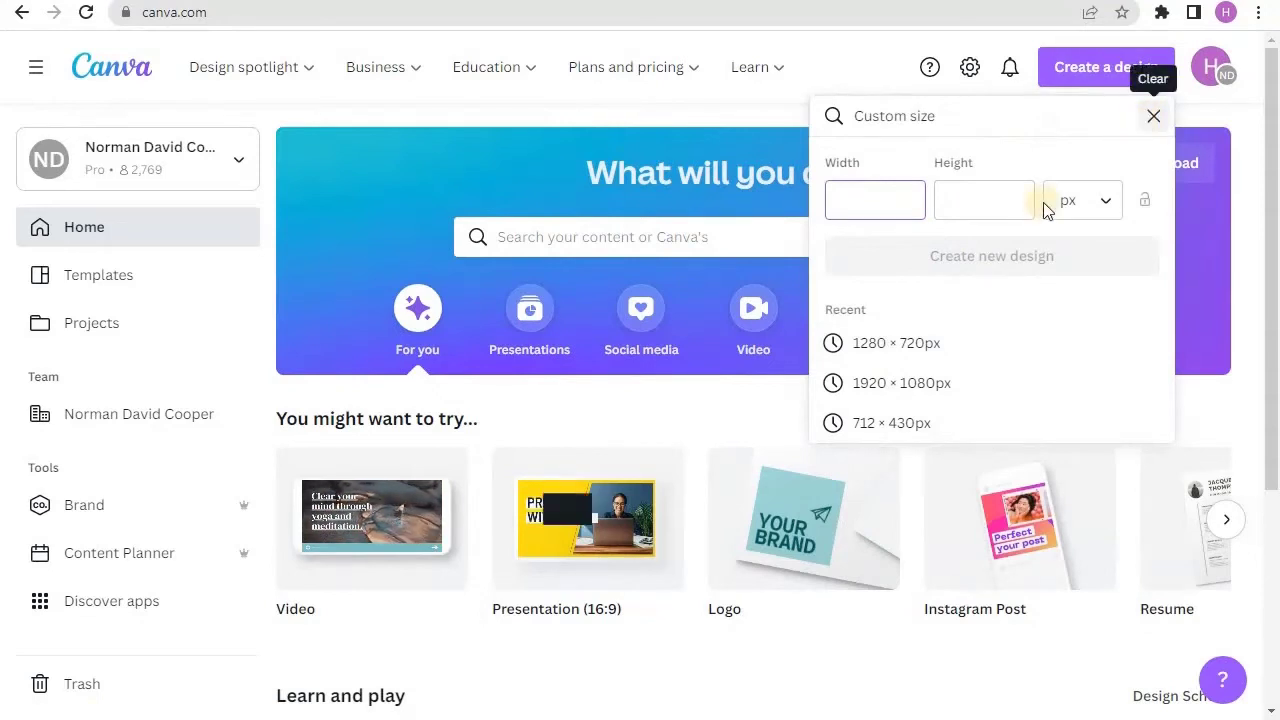
{"action": "left_click", "coordinate": [932, 343]}
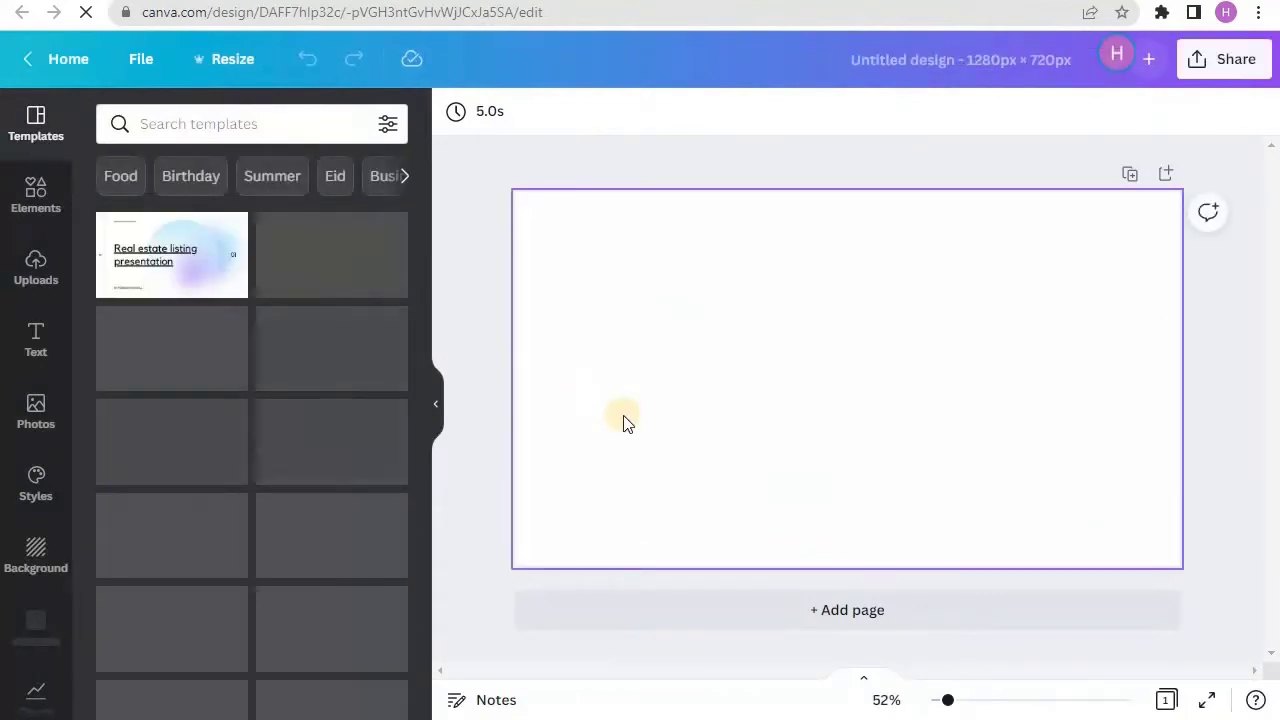
Add the uploaded Pepsi can image to the blank page.
{"action": "left_click", "coordinate": [27, 292]}
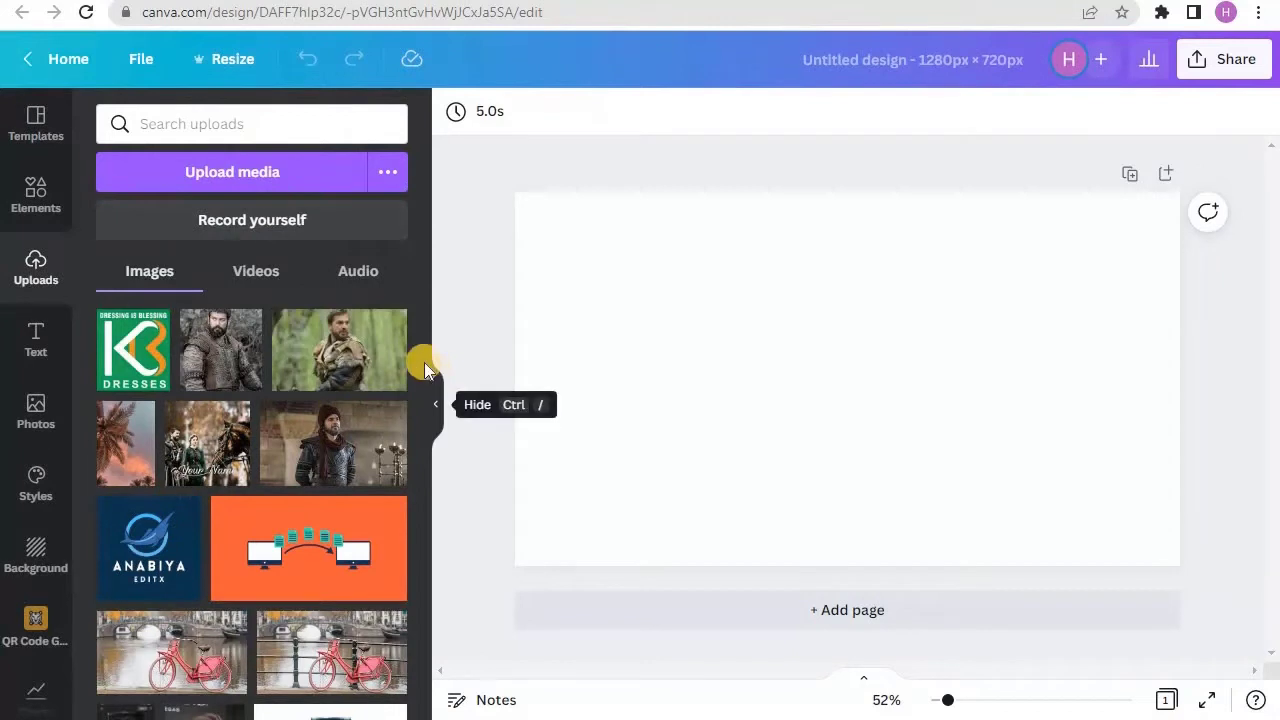
{"action": "left_click_drag", "start_coordinate": [420, 366], "coordinate": [416, 440]}
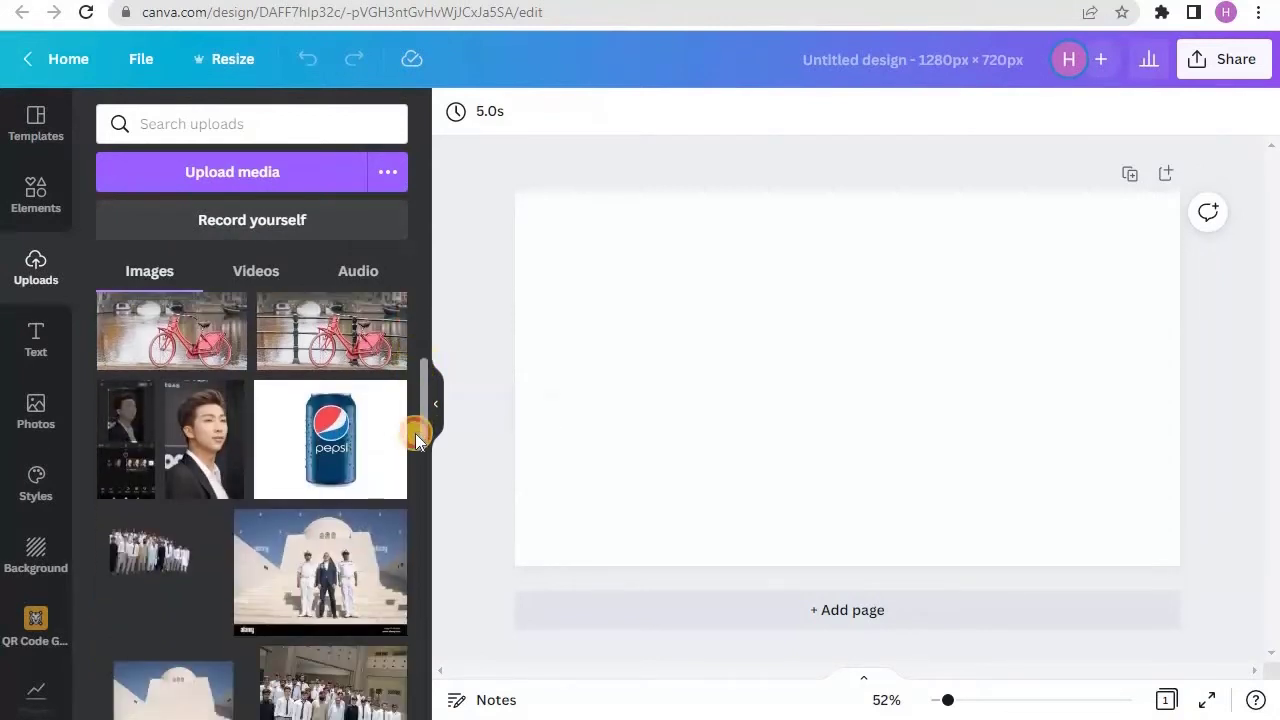
{"action": "left_click", "coordinate": [391, 443]}
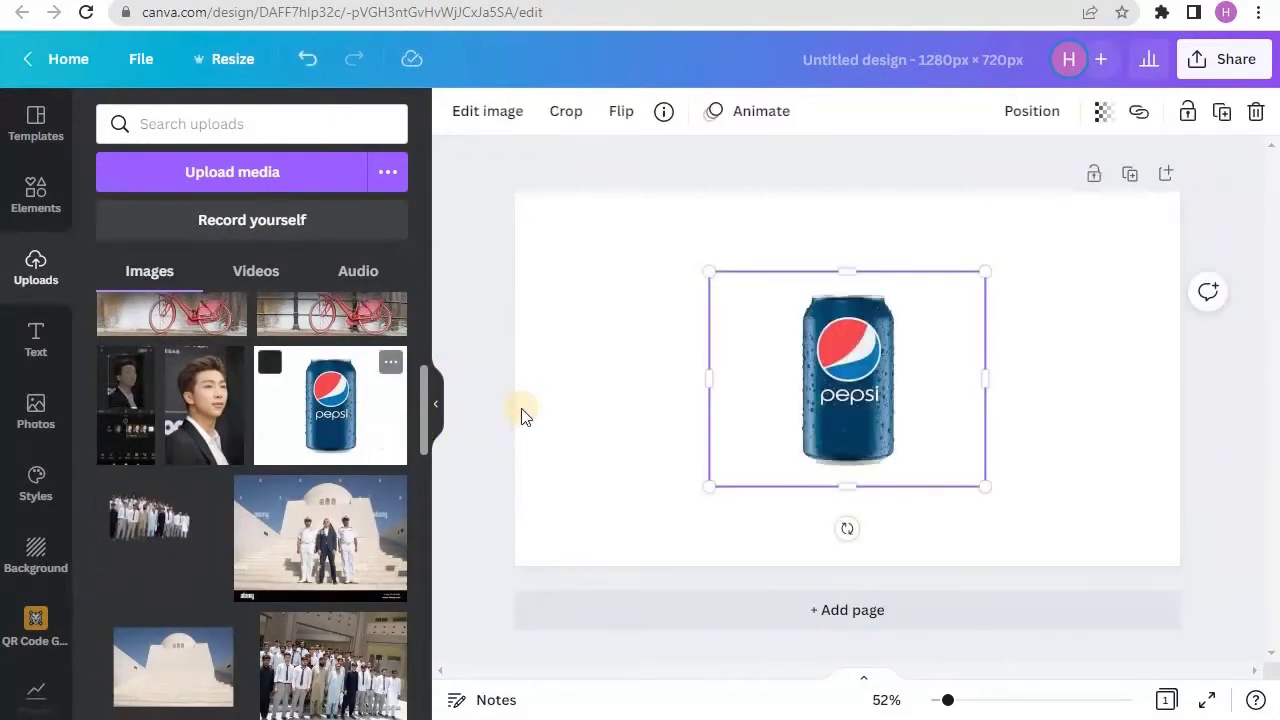
Set the page background to the recently used dark grey gradient.
{"action": "left_click", "coordinate": [680, 374]}
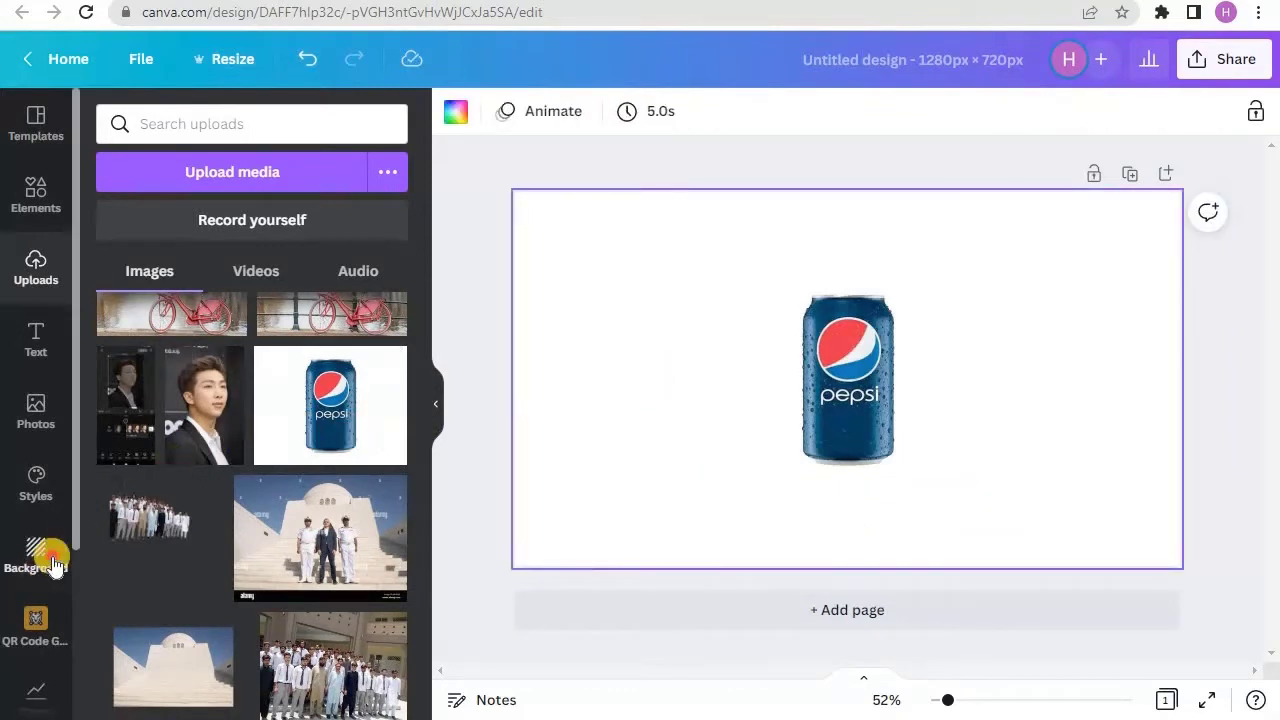
{"action": "left_click", "coordinate": [55, 566]}
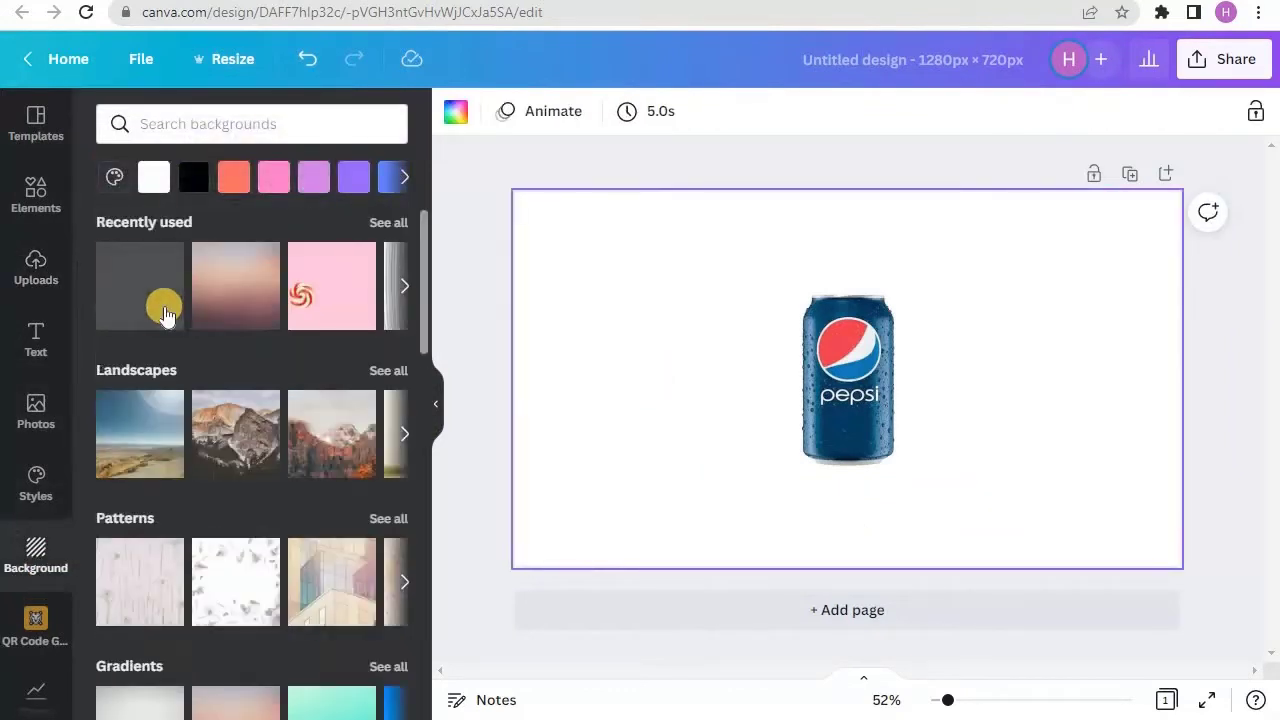
{"action": "left_click", "coordinate": [166, 313]}
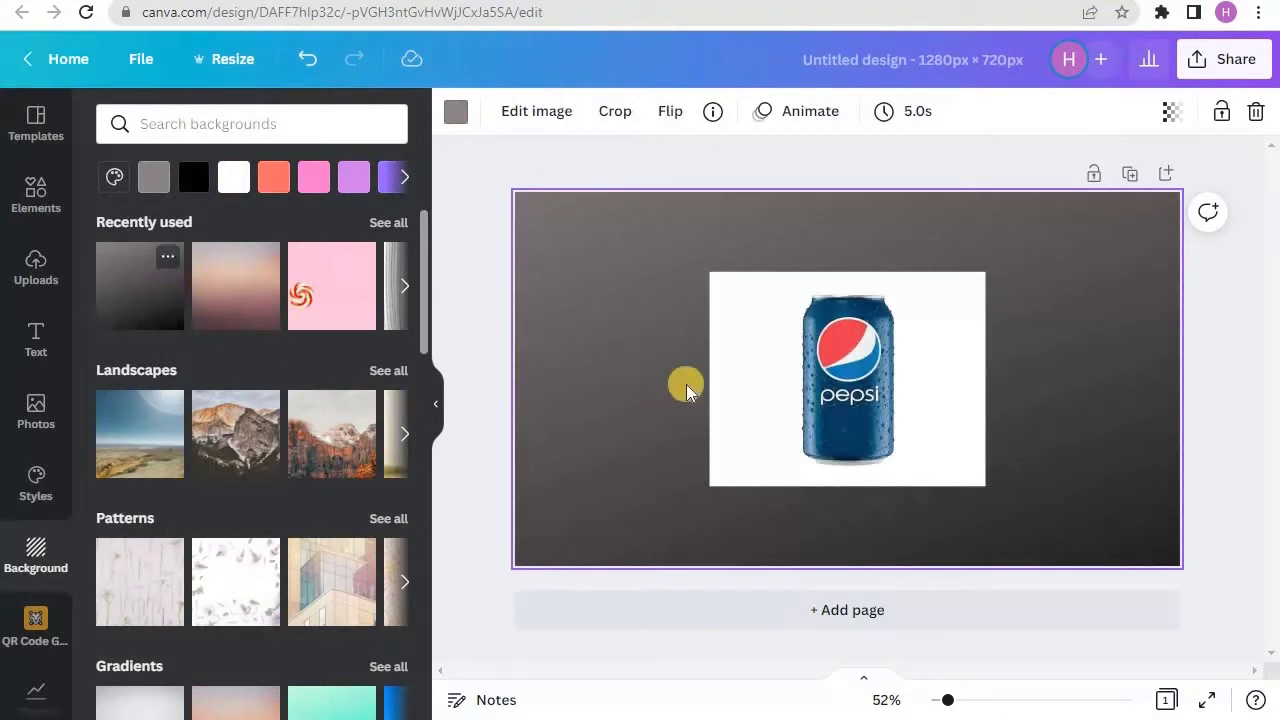
Remove the white background from the Pepsi can image with Background Remover and apply it.
{"action": "left_click", "coordinate": [792, 358]}
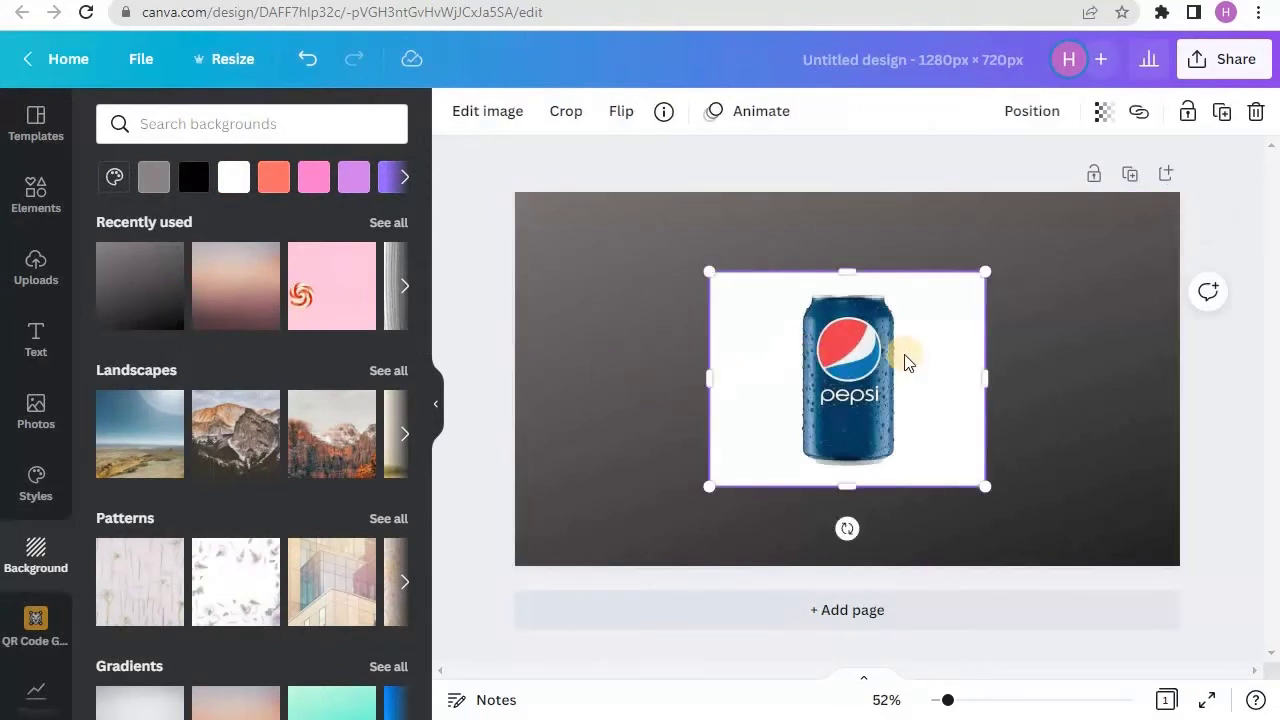
{"action": "left_click", "coordinate": [482, 112]}
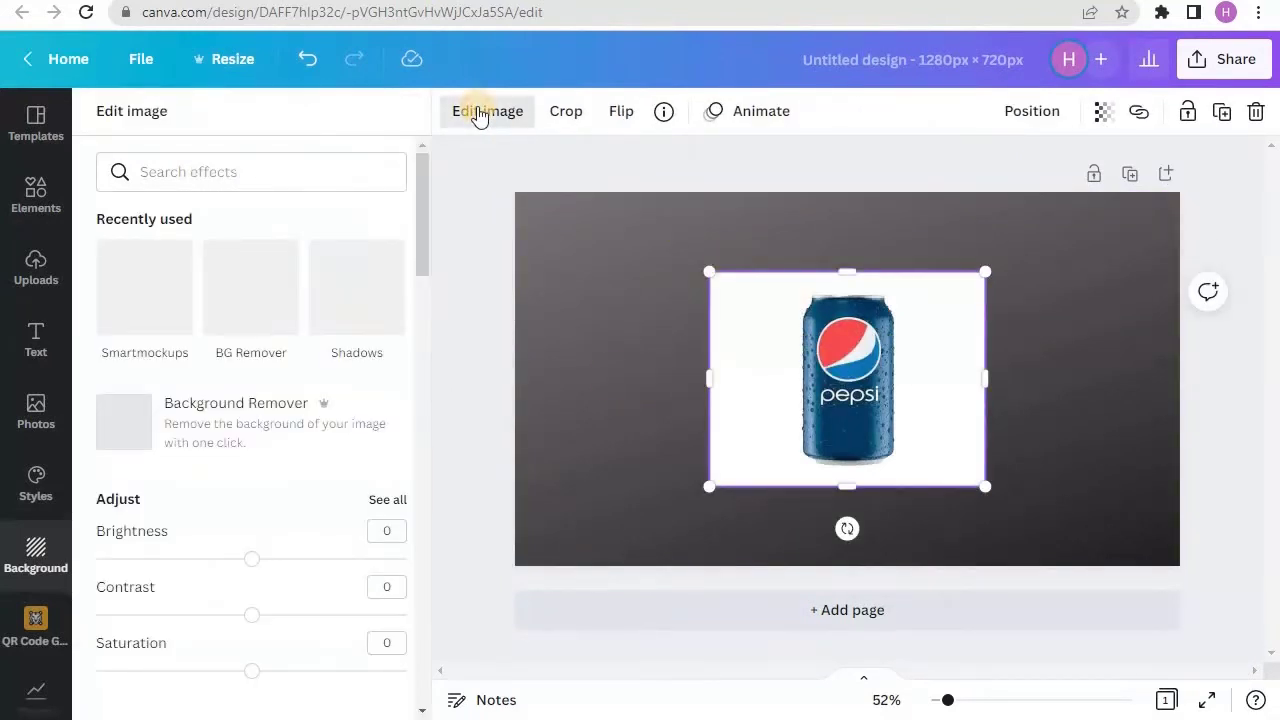
{"action": "left_click", "coordinate": [237, 425]}
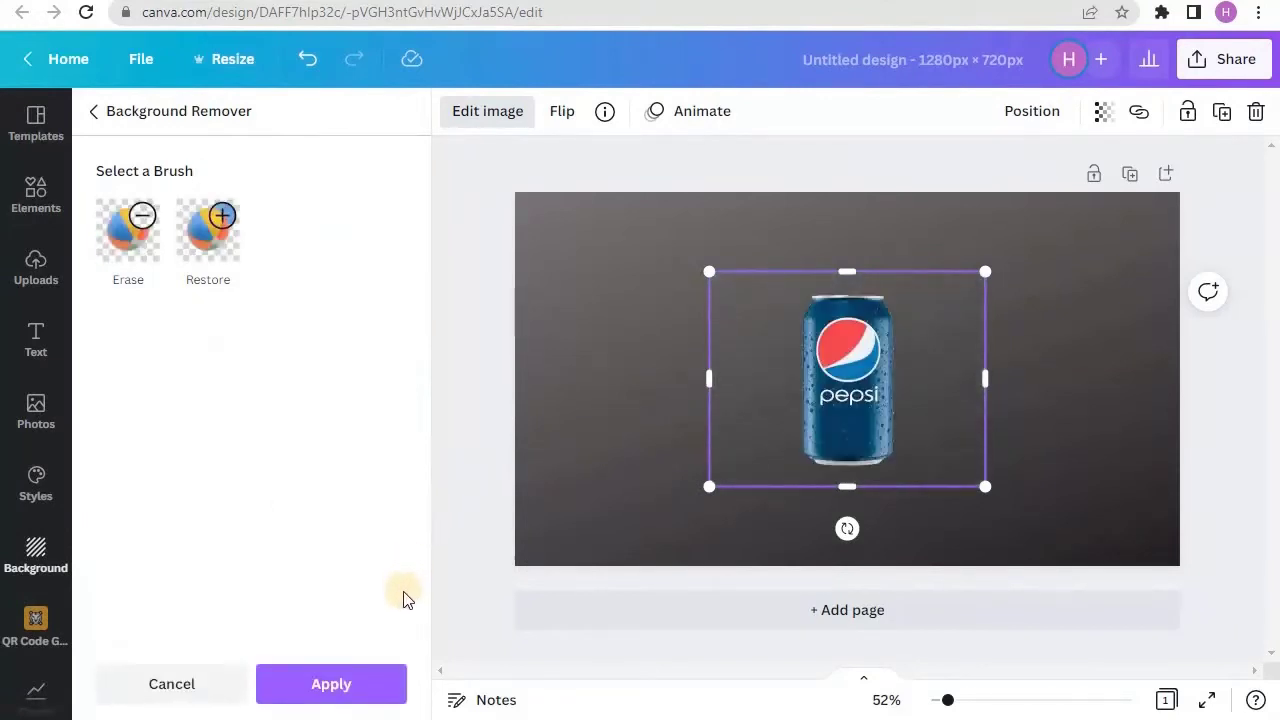
{"action": "left_click", "coordinate": [372, 682]}
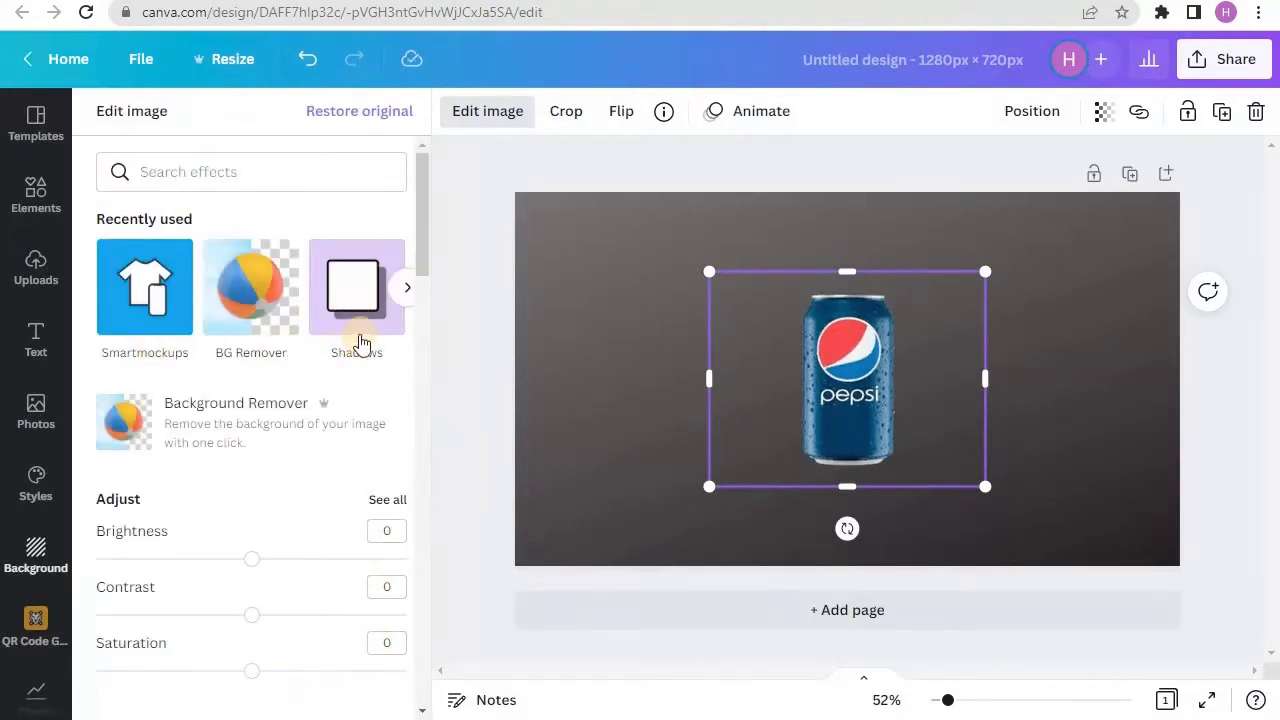
Apply a Page Lift shadow to the Pepsi can with the offset set to 8.
{"action": "left_click", "coordinate": [360, 343]}
{"action": "left_click", "coordinate": [340, 375]}
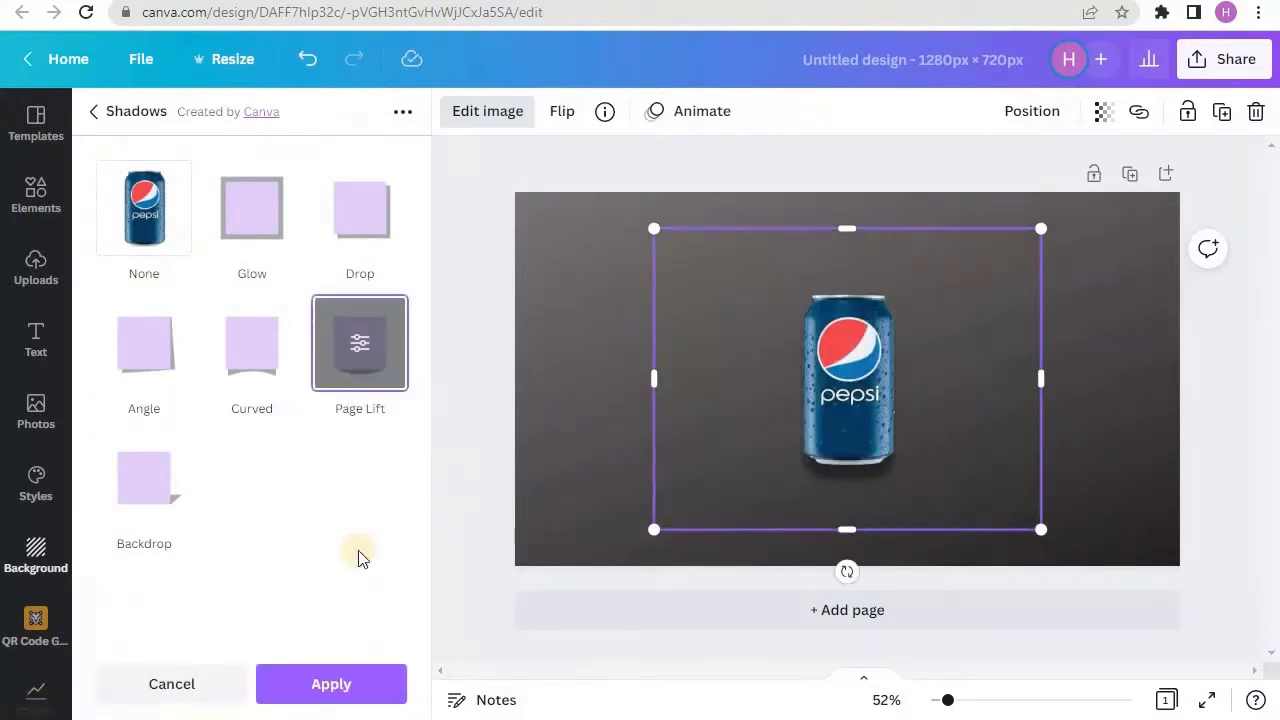
{"action": "left_click", "coordinate": [370, 342]}
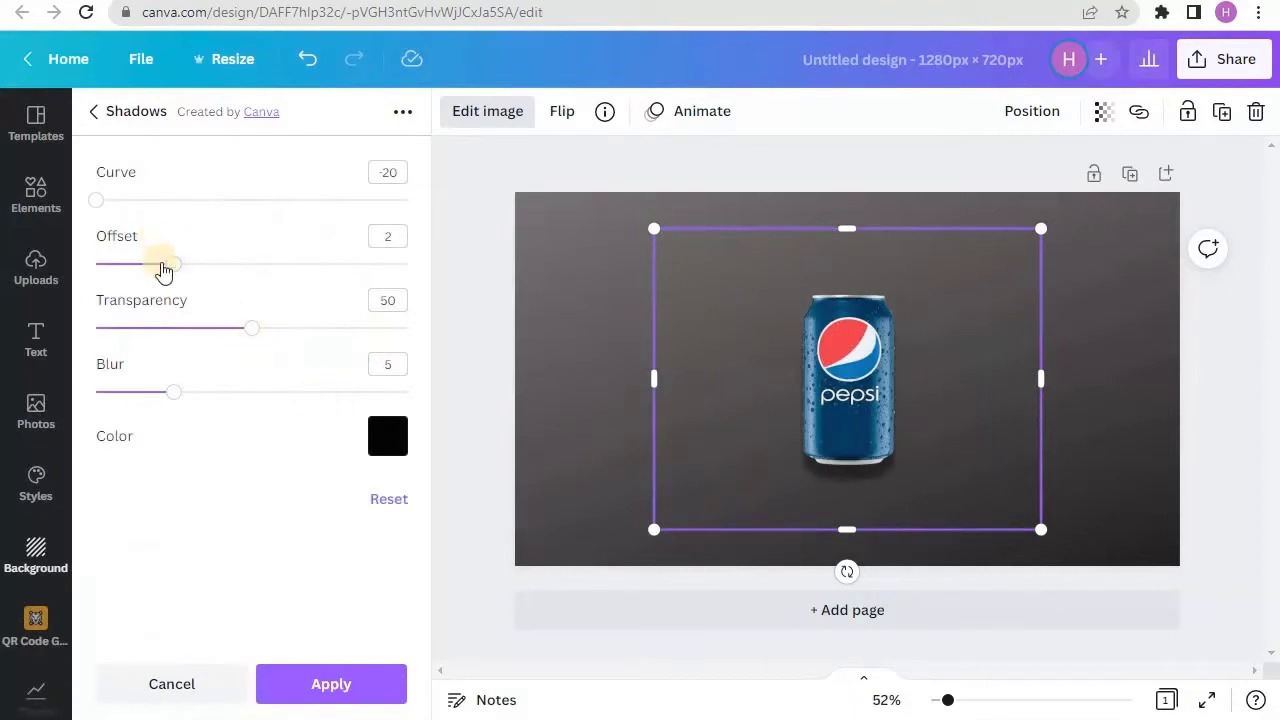
{"action": "left_click_drag", "start_coordinate": [165, 268], "coordinate": [450, 272]}
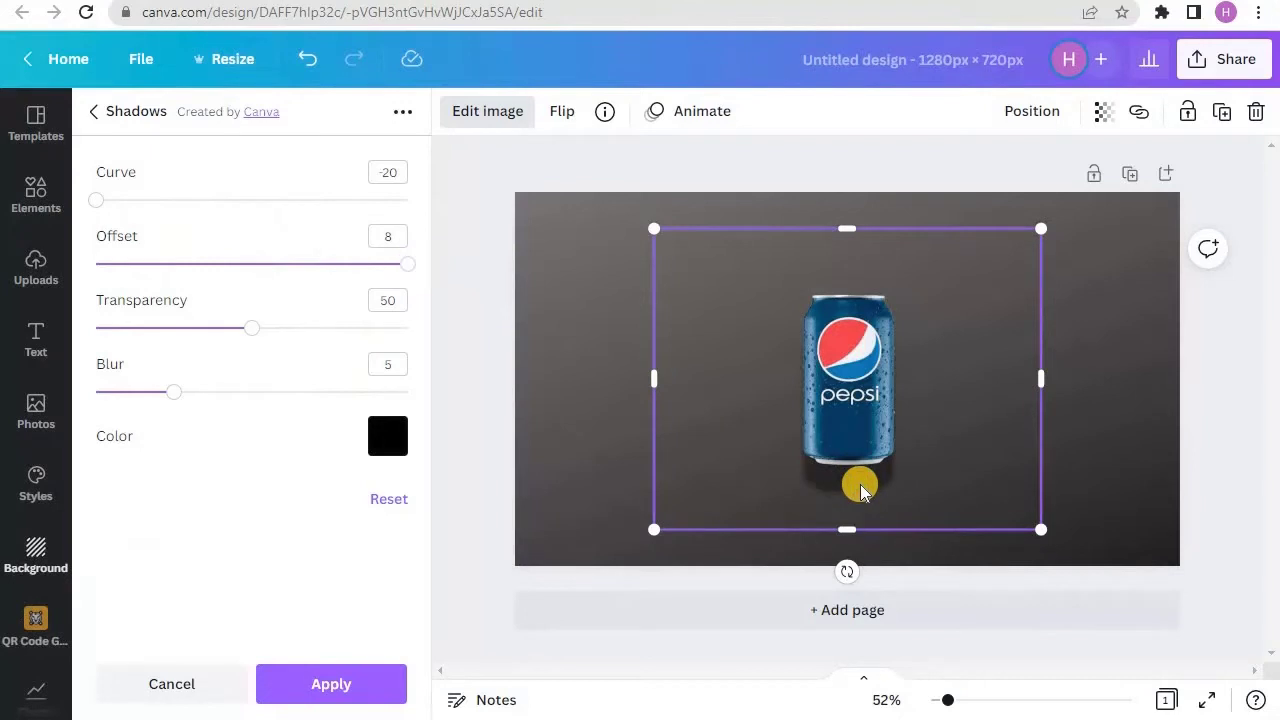
{"action": "left_click_drag", "start_coordinate": [118, 205], "coordinate": [92, 263]}
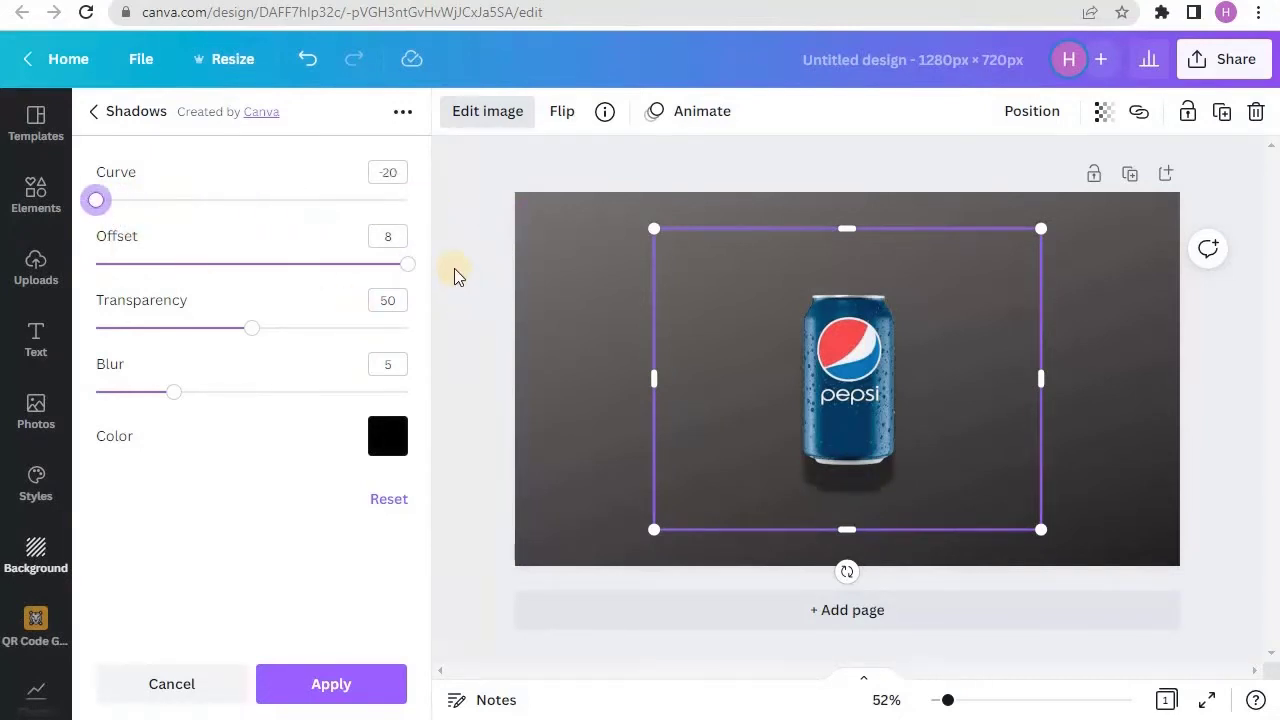
{"action": "left_click_drag", "start_coordinate": [407, 270], "coordinate": [135, 268]}
{"action": "left_click_drag", "start_coordinate": [200, 315], "coordinate": [566, 337]}
{"action": "left_click", "coordinate": [334, 688]}
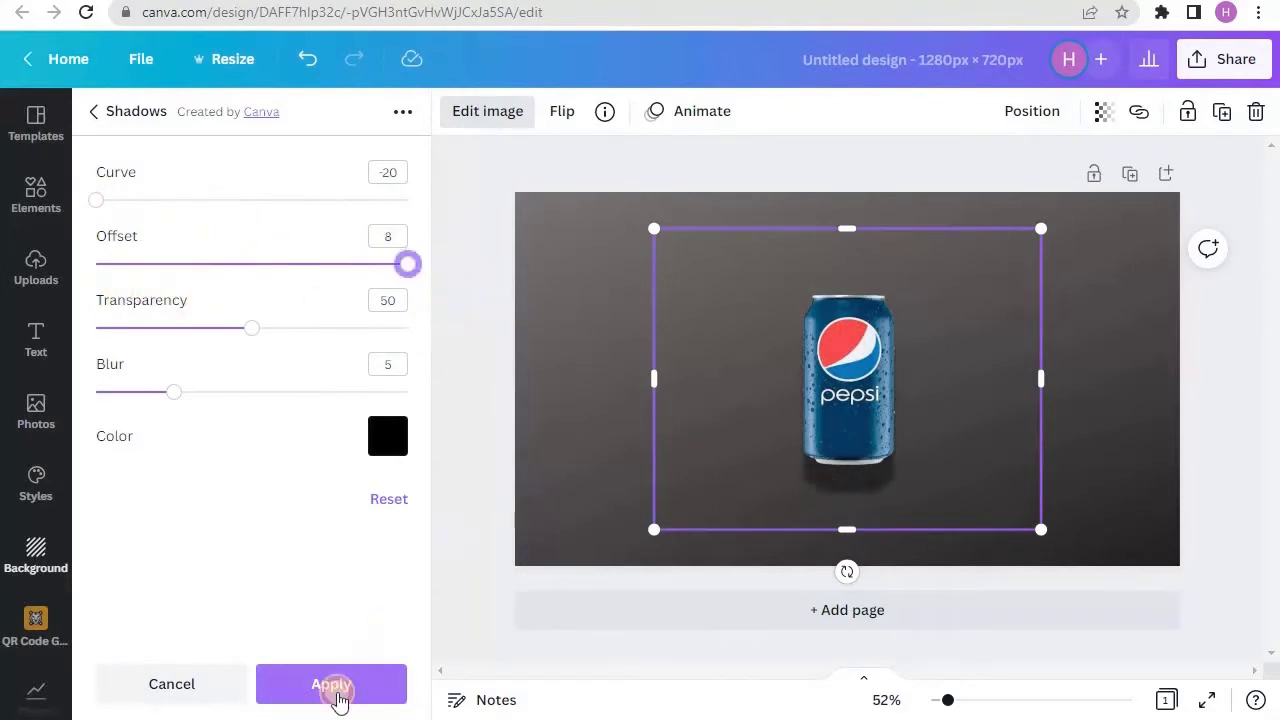
Try the Curved, Angle and Backdrop shadow styles on the Pepsi can.
{"action": "scroll", "coordinate": [331, 337], "scroll_direction": "up", "scroll_amount": 10}
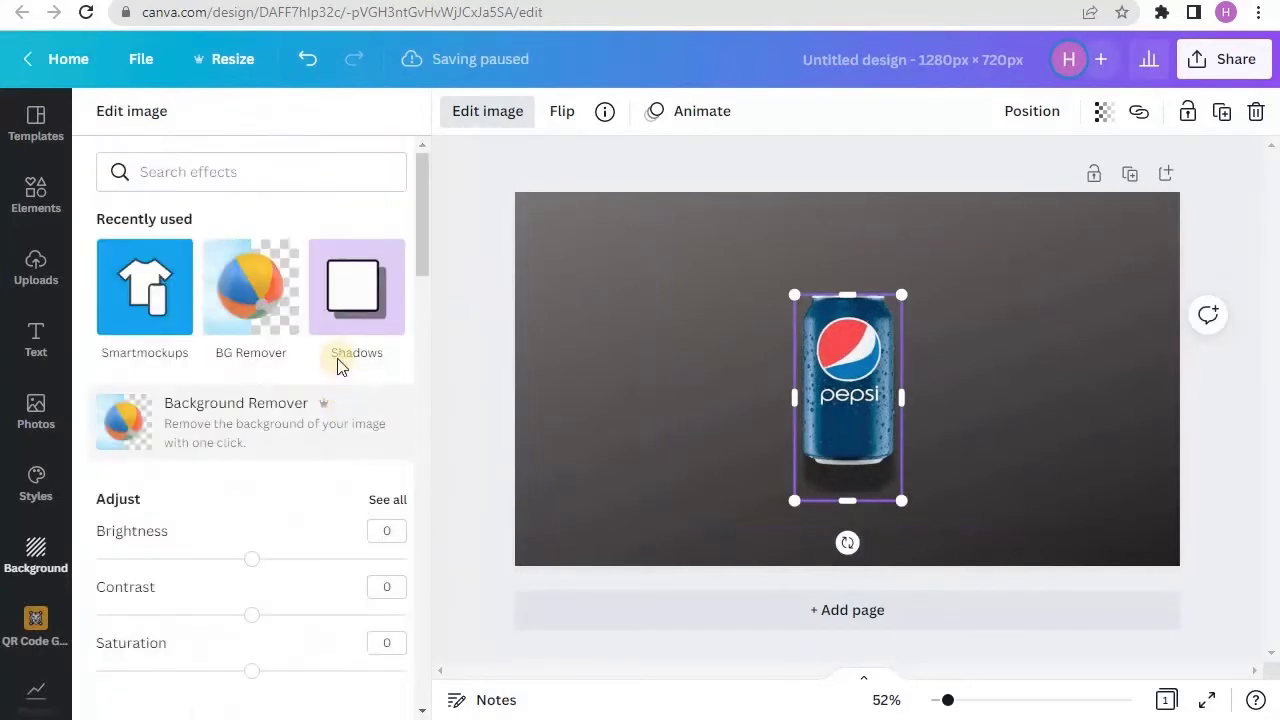
{"action": "left_click", "coordinate": [345, 338]}
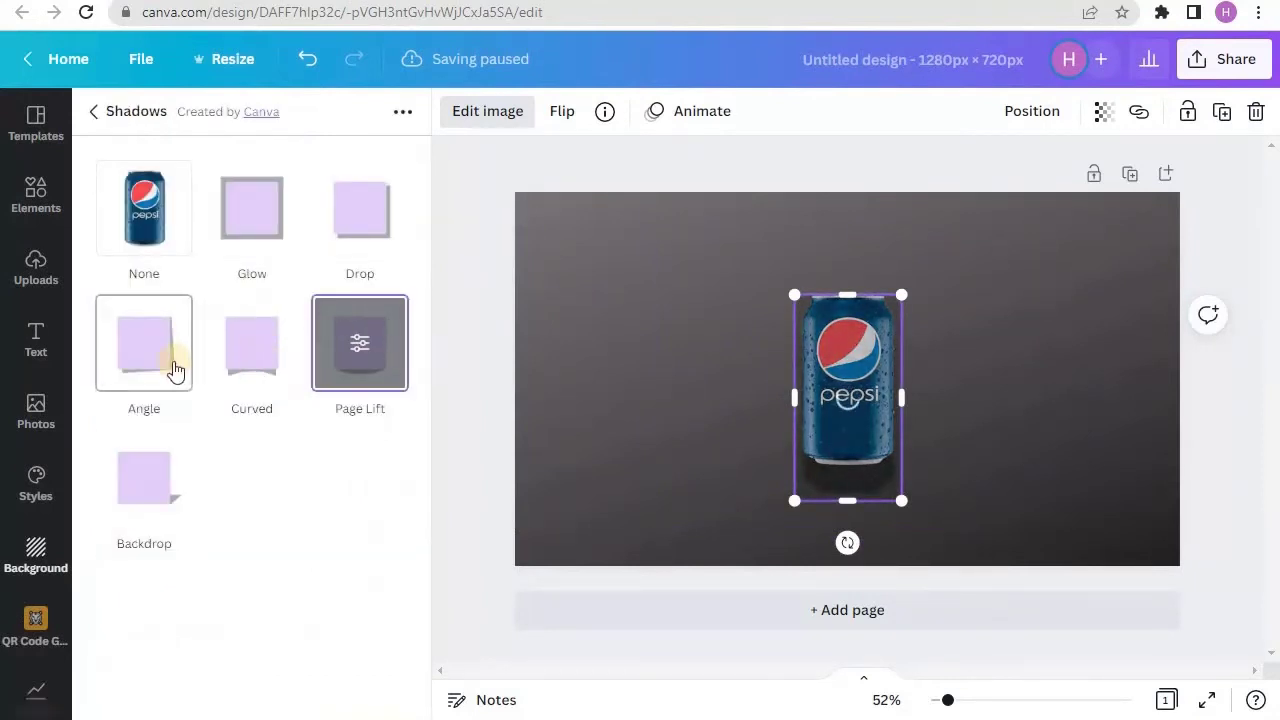
{"action": "left_click", "coordinate": [220, 366]}
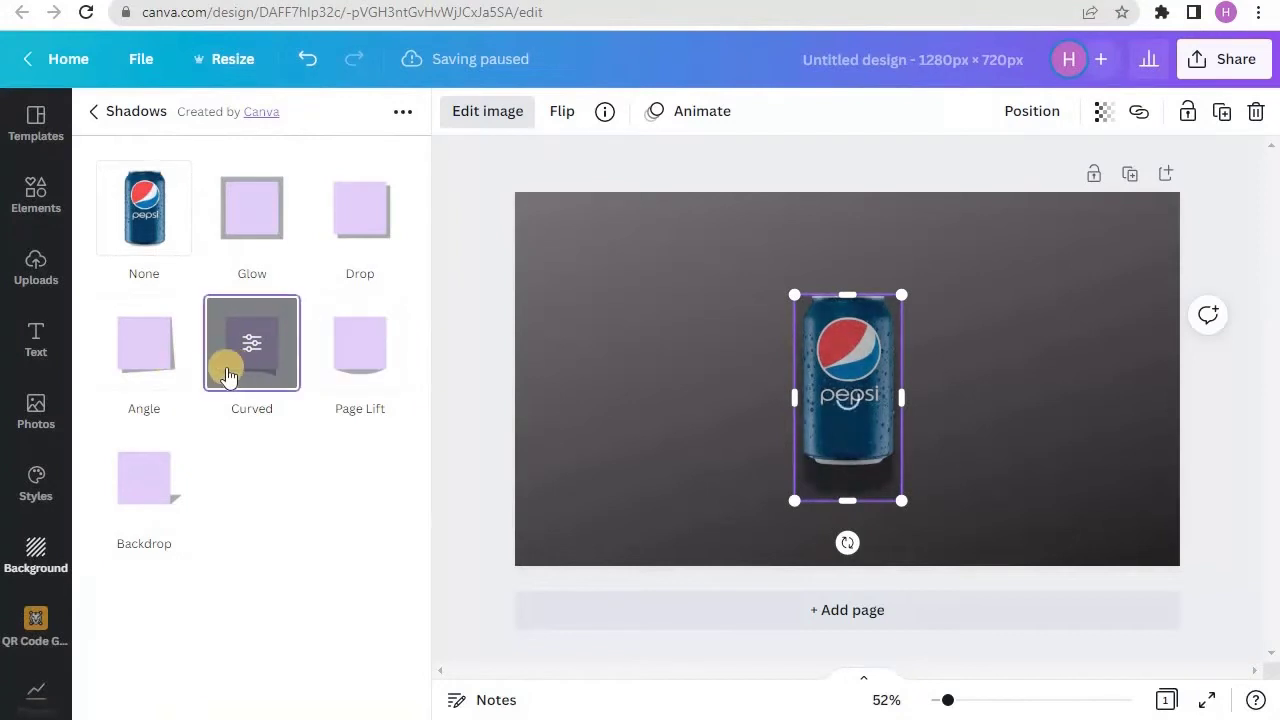
{"action": "left_click", "coordinate": [150, 374]}
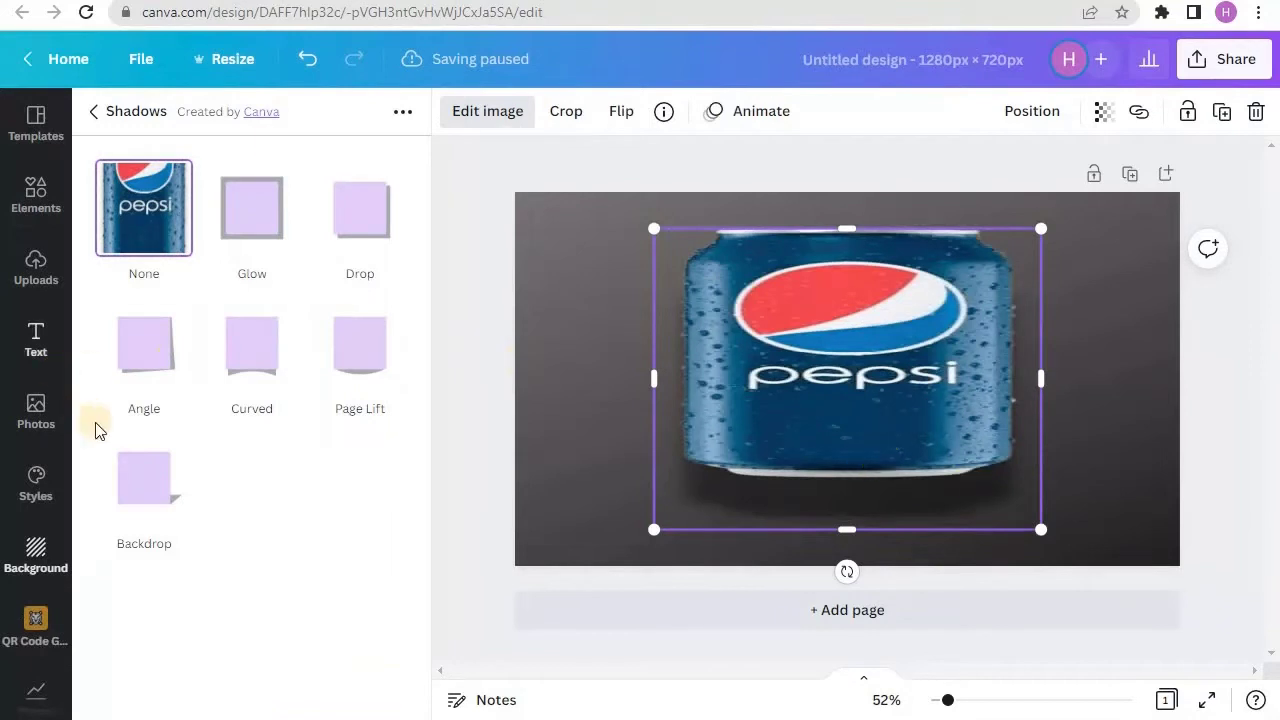
{"action": "left_click", "coordinate": [148, 483]}
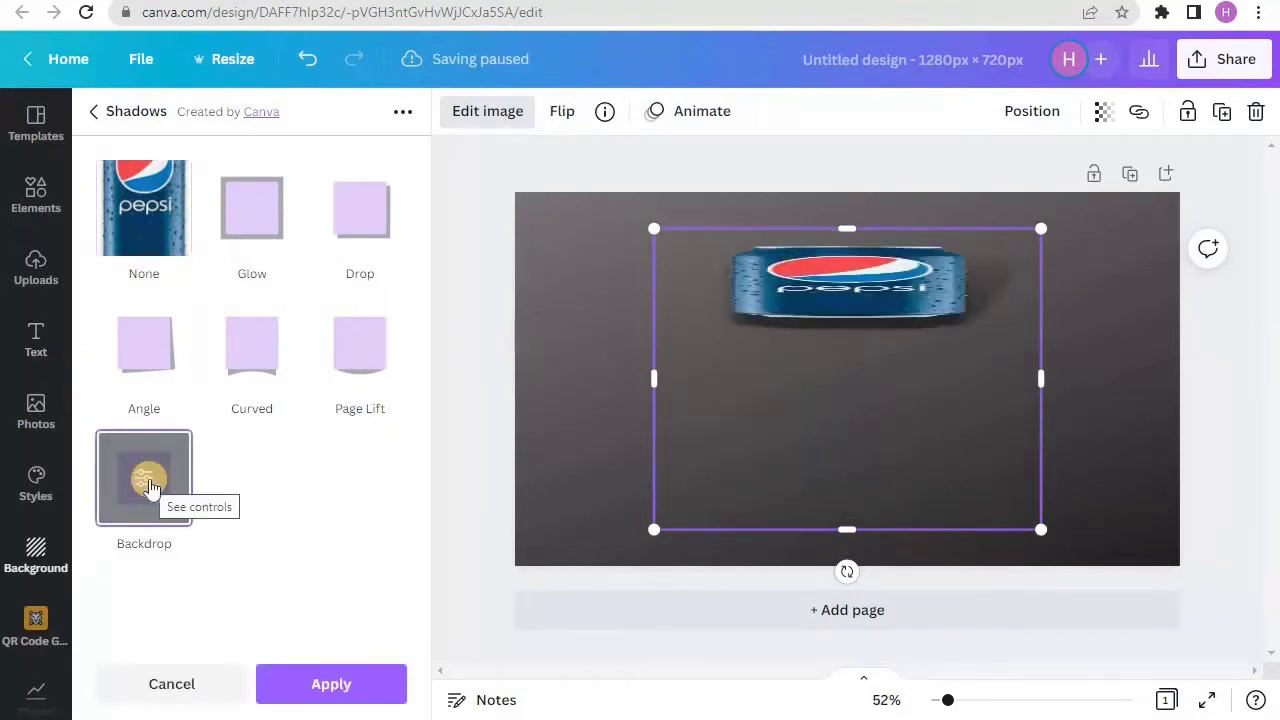
Delete the Pepsi can and add the uploaded photo of the bearded man in the green forest.
{"action": "left_click_drag", "start_coordinate": [846, 326], "coordinate": [850, 333]}
{"action": "key", "text": "Delete"}
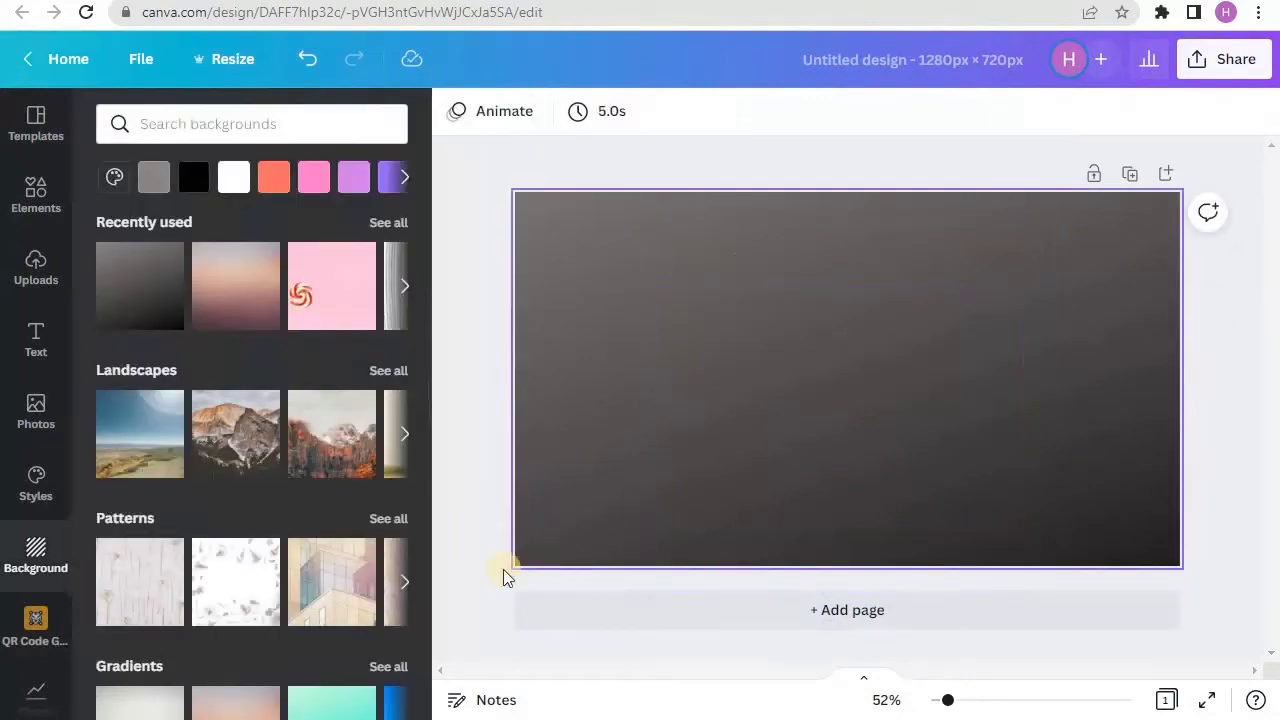
{"action": "left_click", "coordinate": [50, 258]}
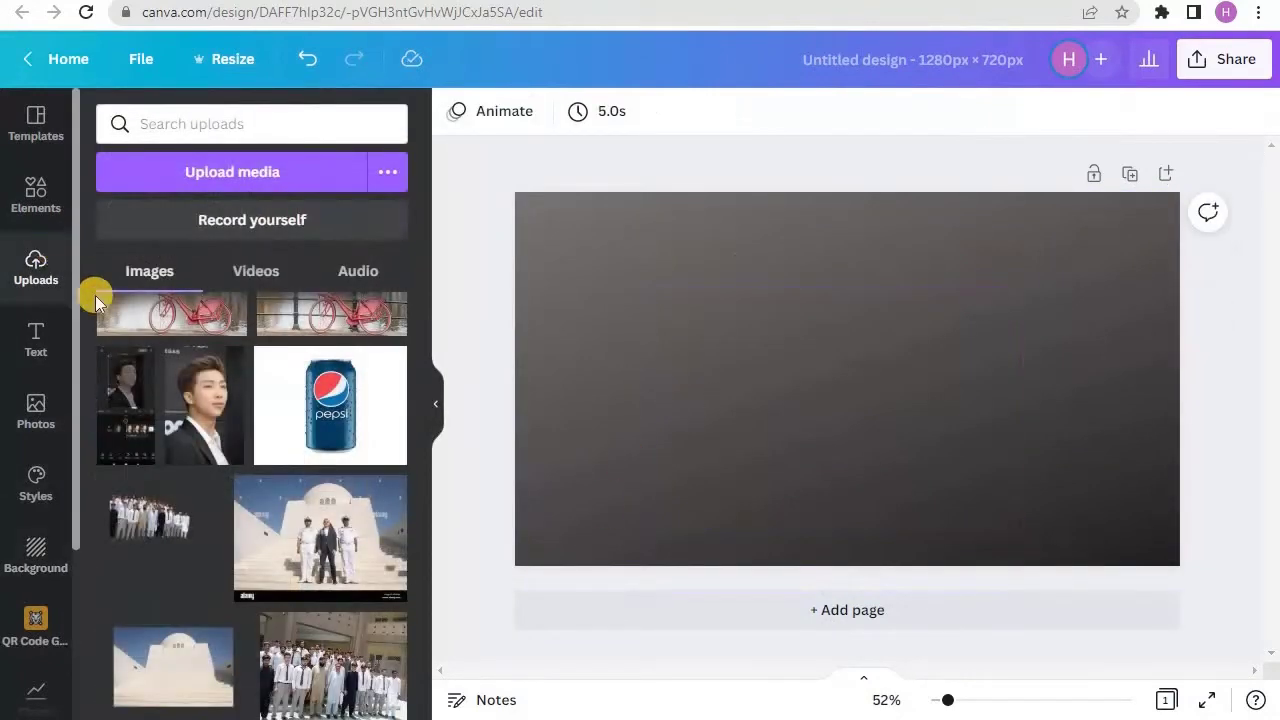
{"action": "scroll", "coordinate": [290, 465], "scroll_direction": "up", "scroll_amount": 3}
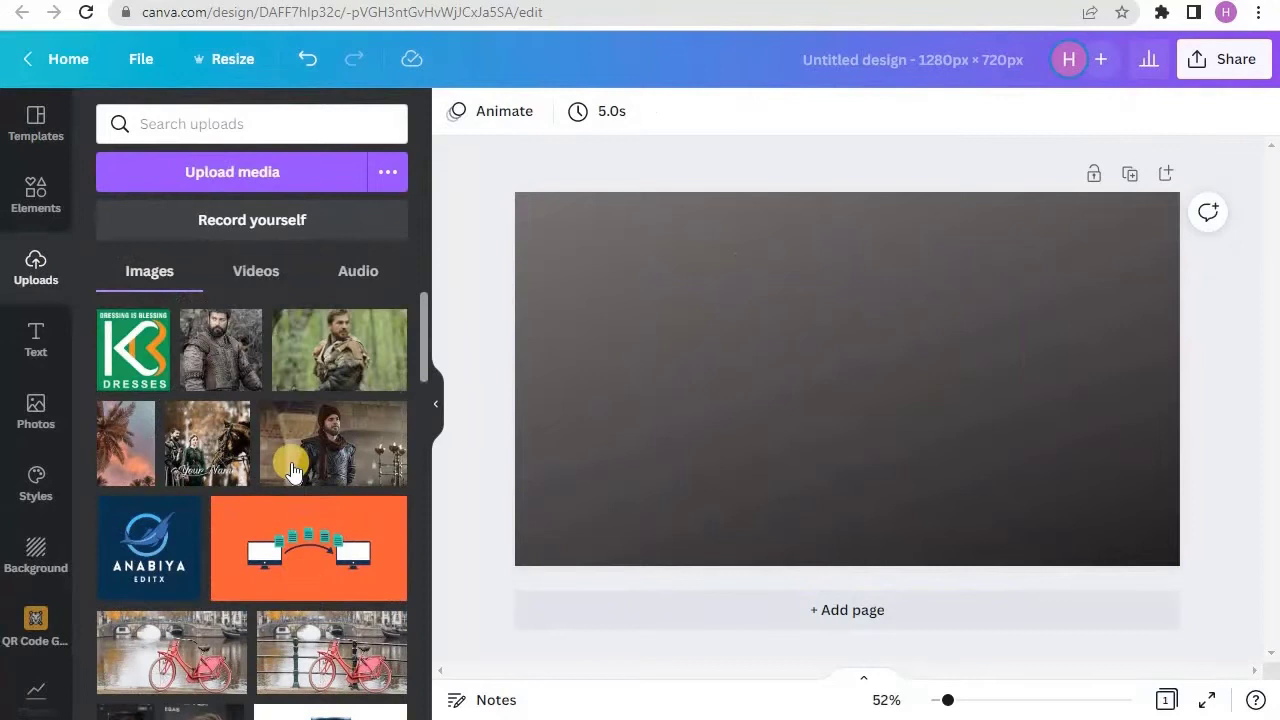
{"action": "left_click", "coordinate": [310, 363]}
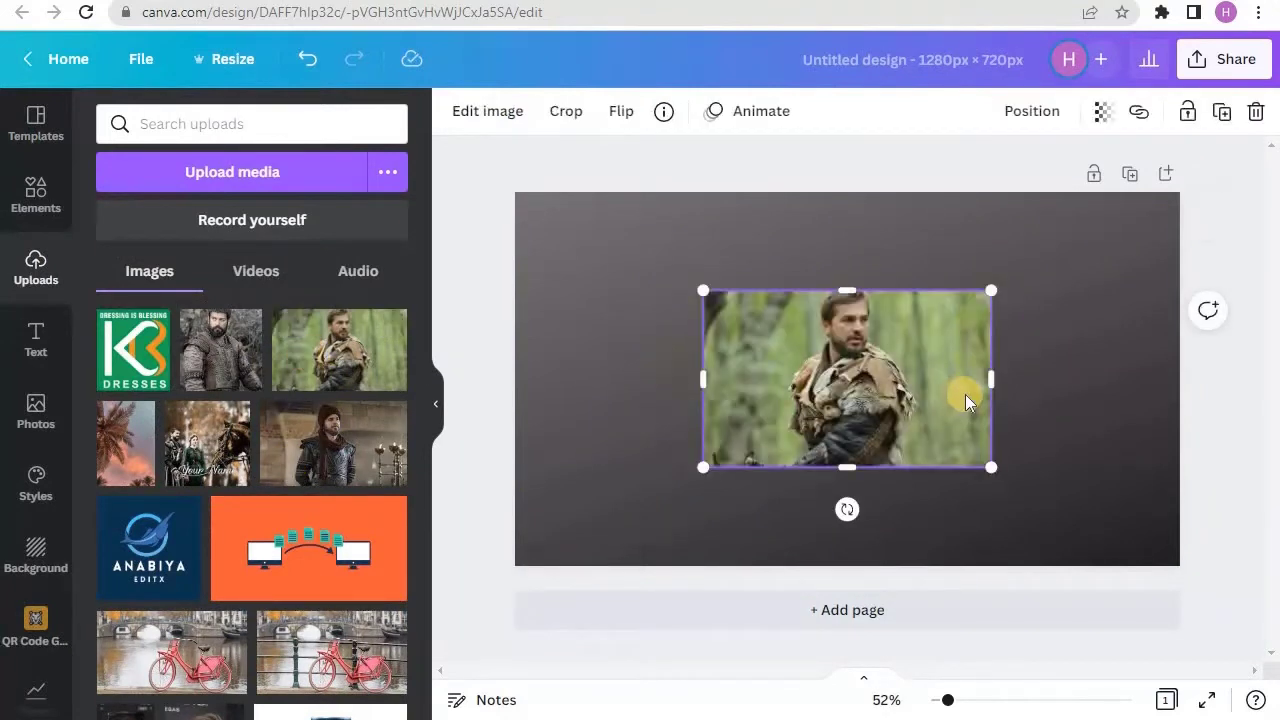
Remove the forest background from the man's photo, enlarge it to about 70% of the page width, and apply the removal.
{"action": "left_click", "coordinate": [1147, 218]}
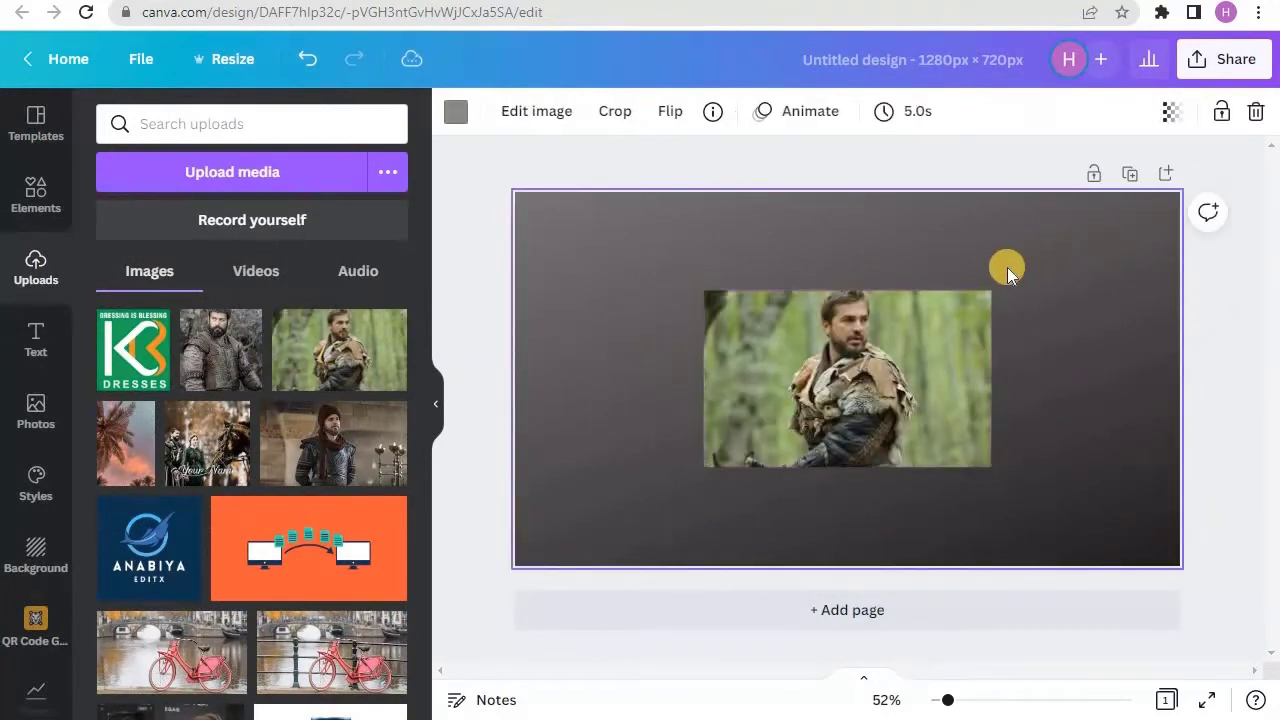
{"action": "left_click", "coordinate": [959, 299]}
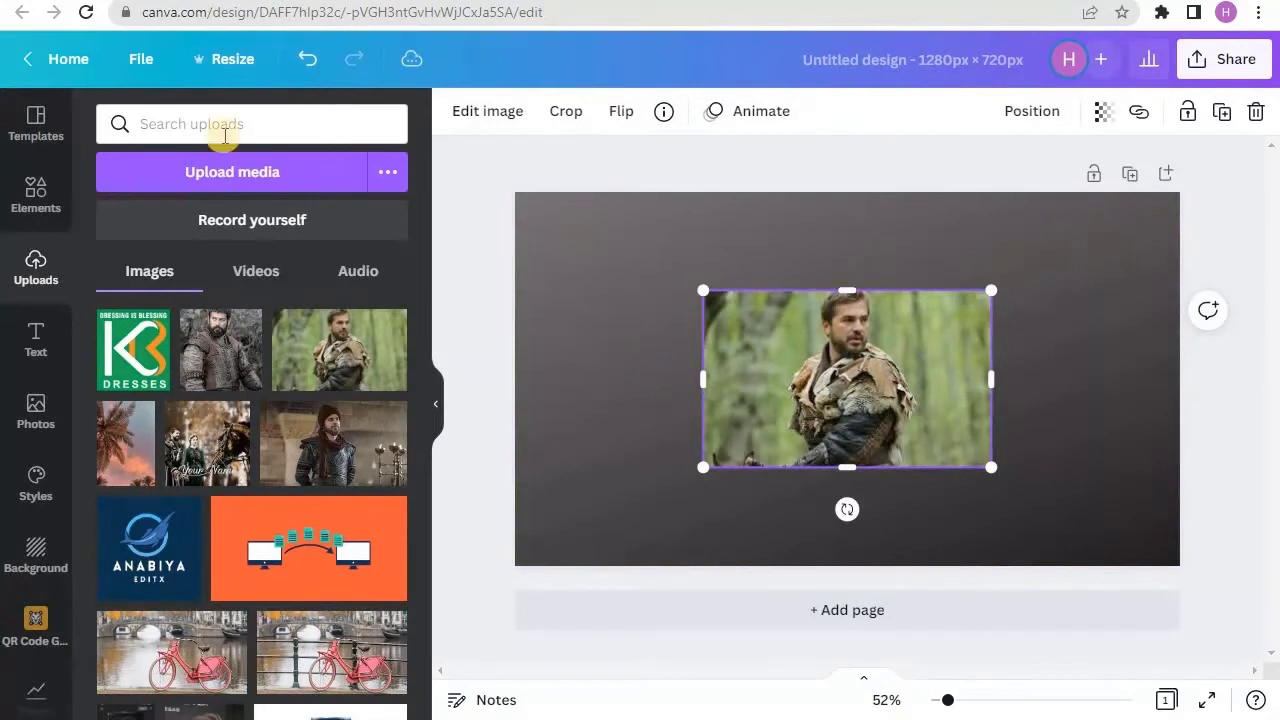
{"action": "left_click", "coordinate": [458, 118]}
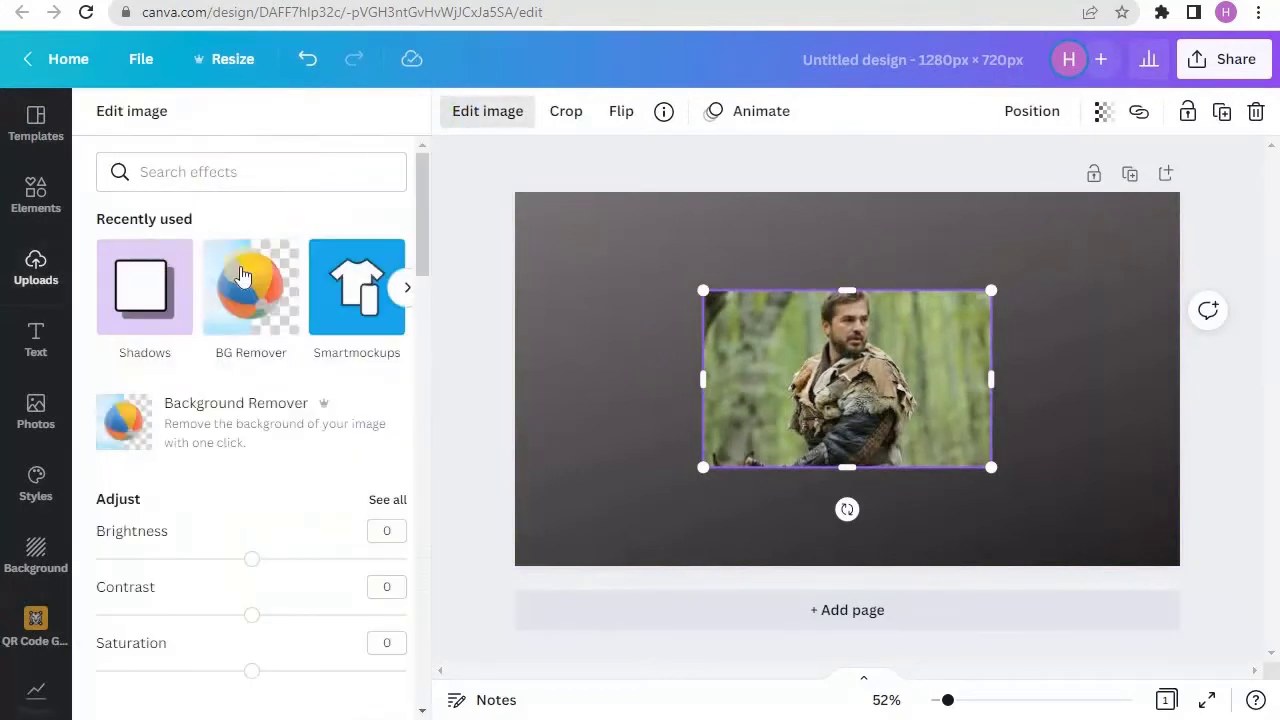
{"action": "left_click", "coordinate": [220, 407]}
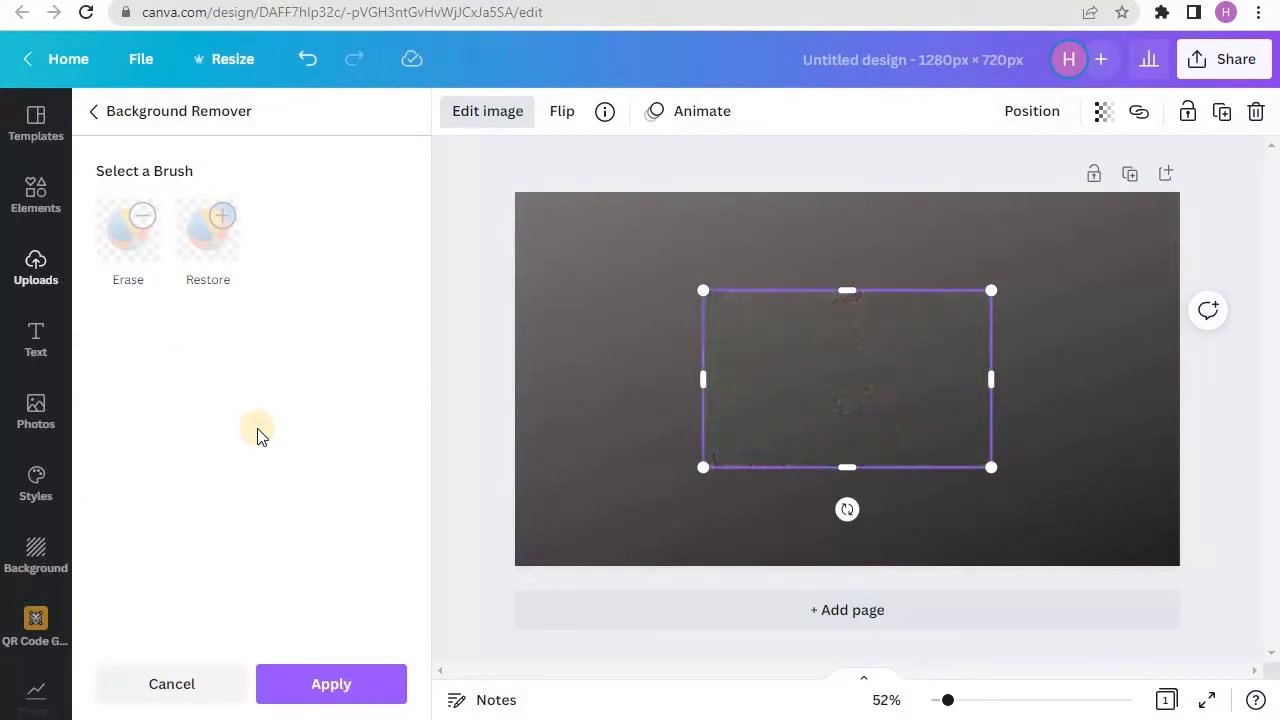
{"action": "left_click_drag", "start_coordinate": [993, 288], "coordinate": [1194, 209]}
{"action": "left_click_drag", "start_coordinate": [996, 367], "coordinate": [919, 424]}
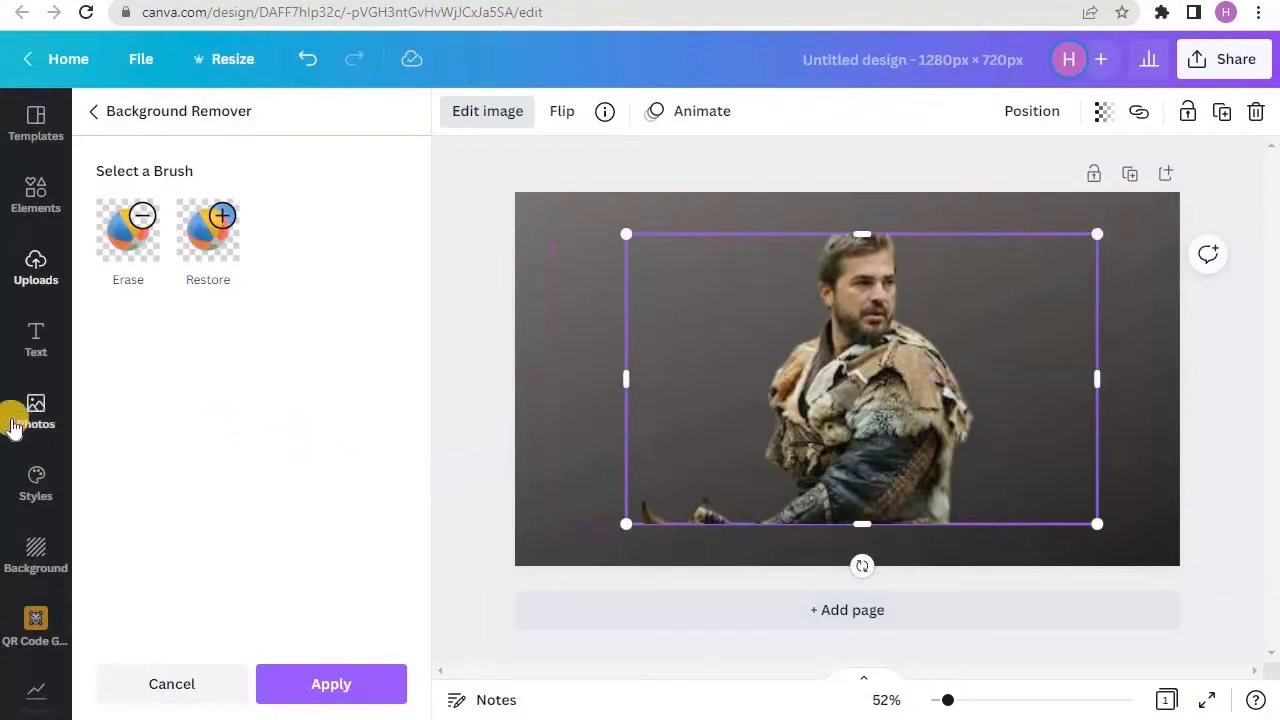
{"action": "left_click", "coordinate": [347, 684]}
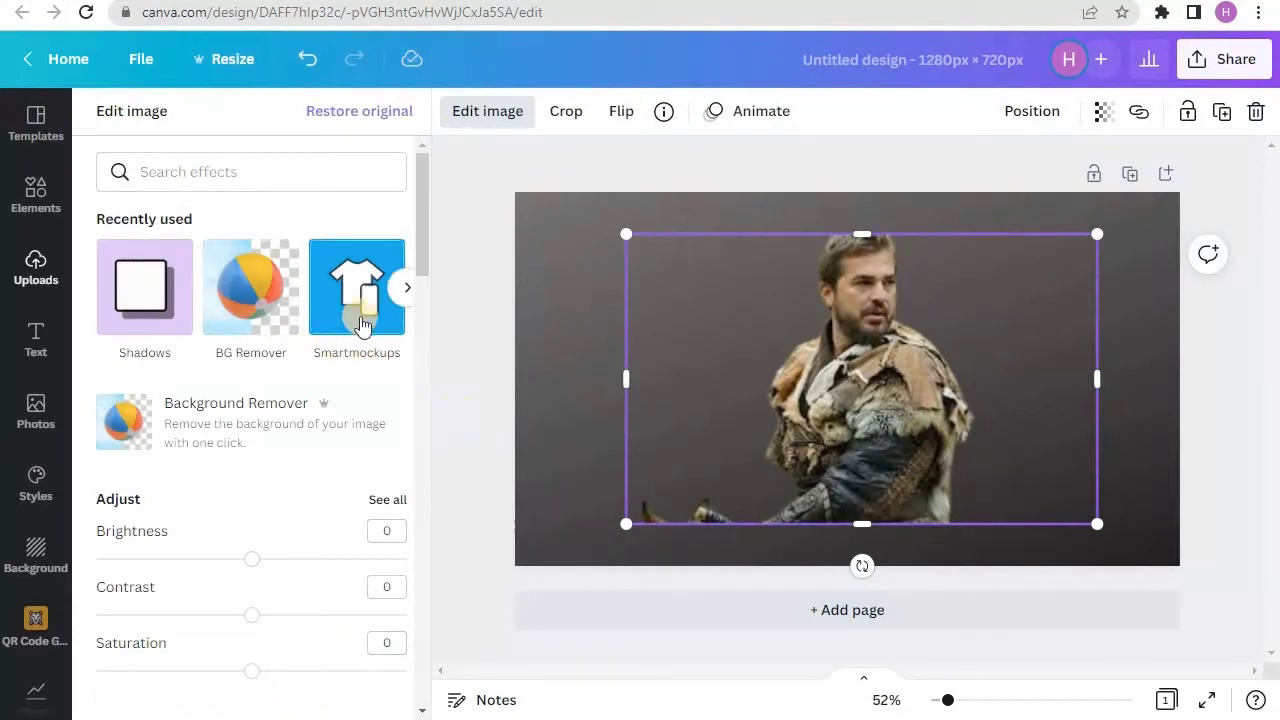
Open Smartmockups for the man's cut-out photo and try the Laptop 5 mockup.
{"action": "mouse_move", "coordinate": [423, 238]}
{"action": "left_mouse_down"}
{"action": "mouse_move", "coordinate": [423, 294]}
{"action": "mouse_move", "coordinate": [408, 247]}
{"action": "left_mouse_up"}
{"action": "left_click", "coordinate": [404, 248]}
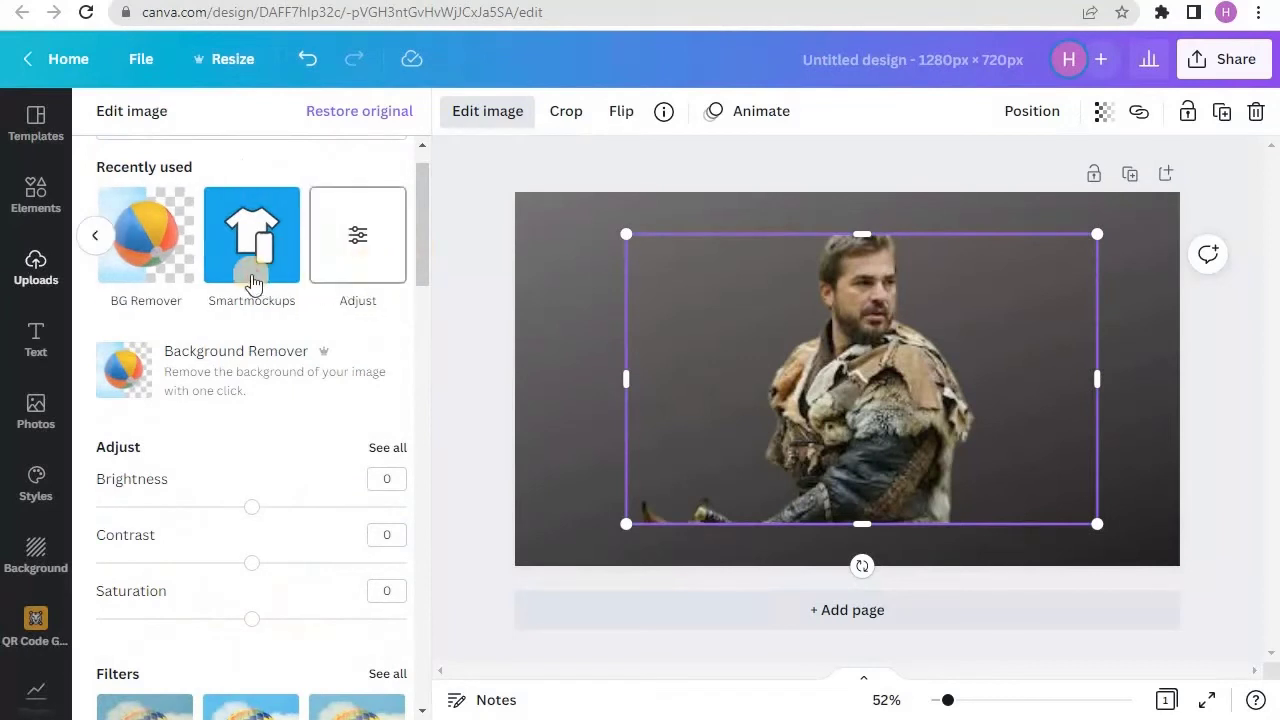
{"action": "left_click", "coordinate": [252, 280]}
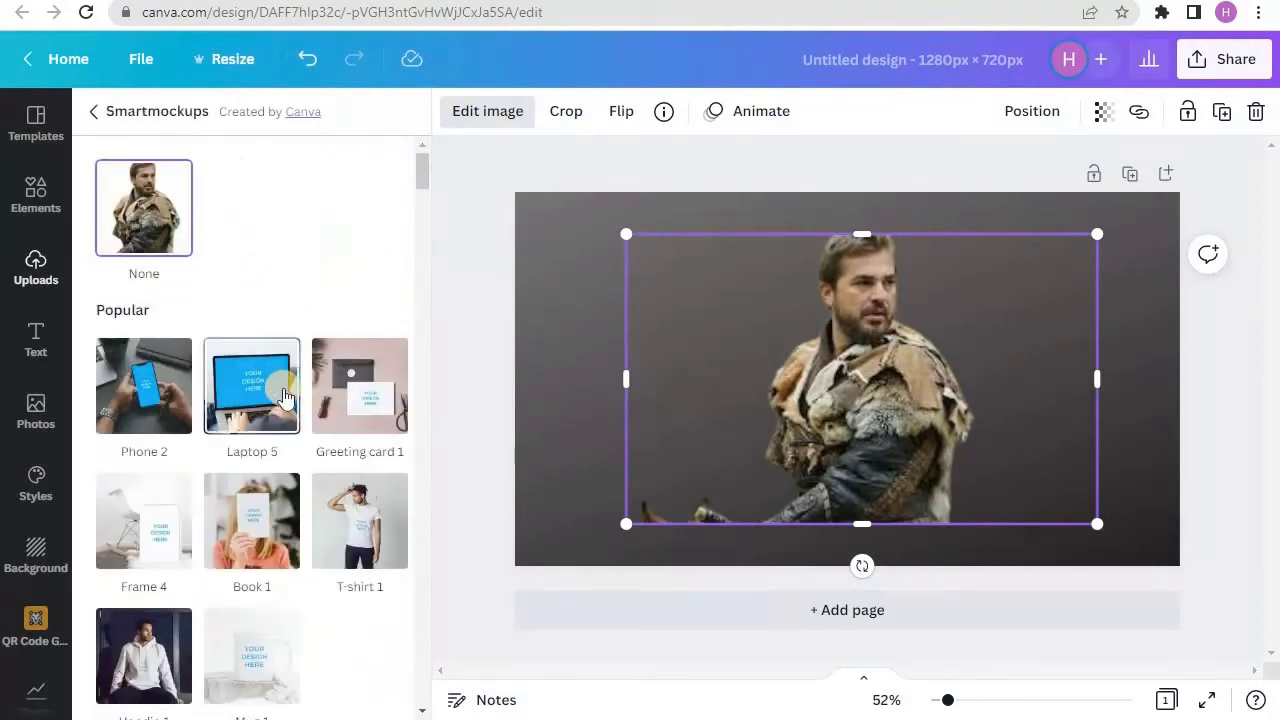
{"action": "left_click", "coordinate": [415, 240]}
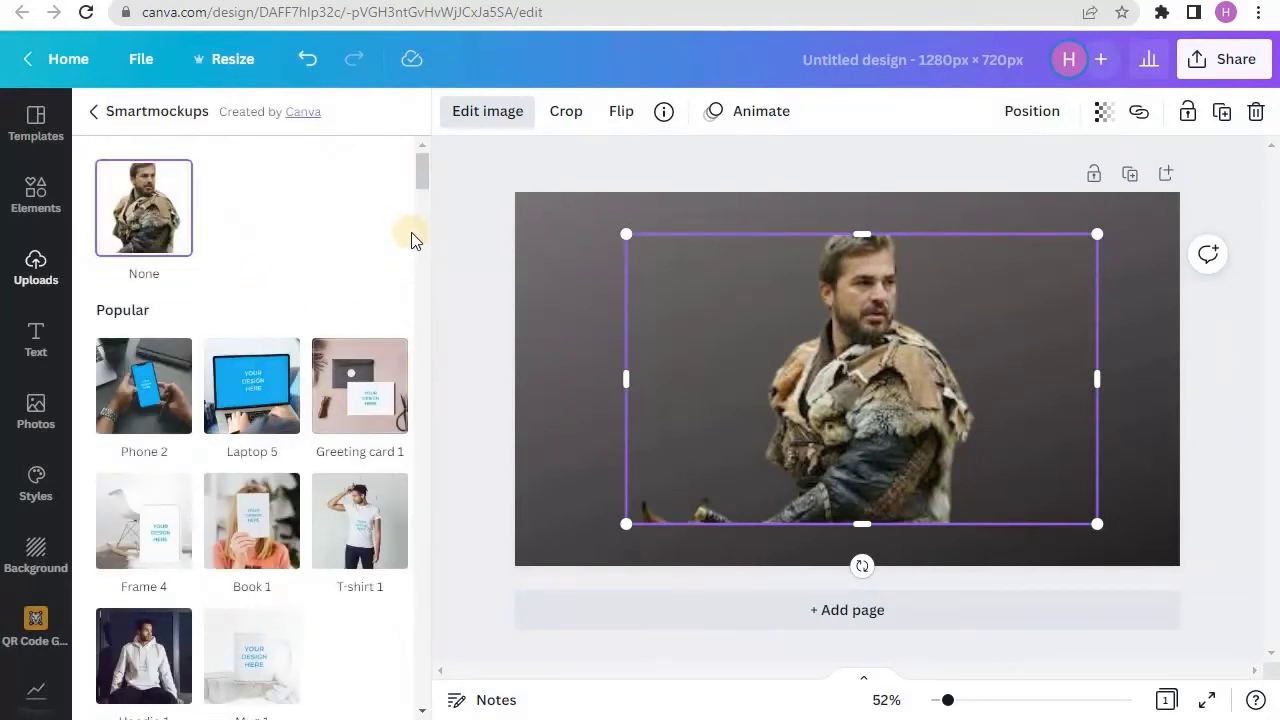
{"action": "left_click", "coordinate": [250, 413]}
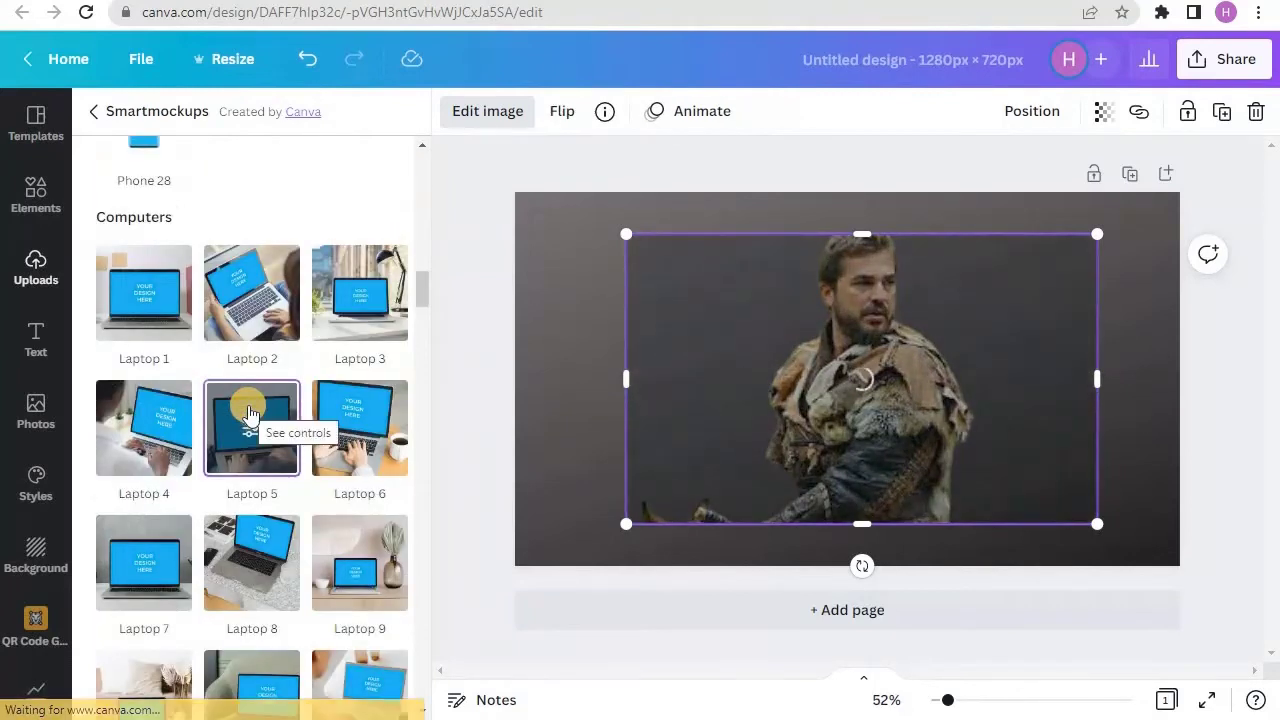
{"action": "left_click", "coordinate": [820, 368]}
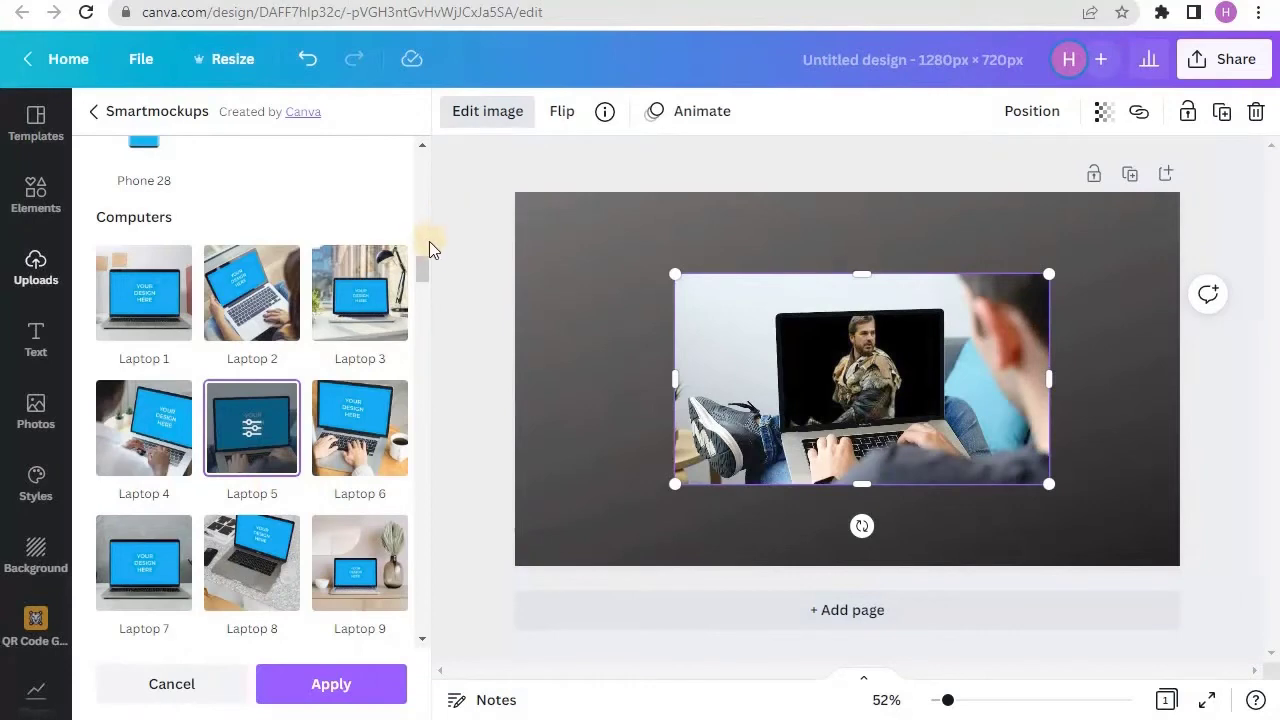
Try the Desktop 12 and Business card 3 mockups on the man's photo, then cancel the mockup.
{"action": "left_click_drag", "start_coordinate": [429, 265], "coordinate": [428, 339]}
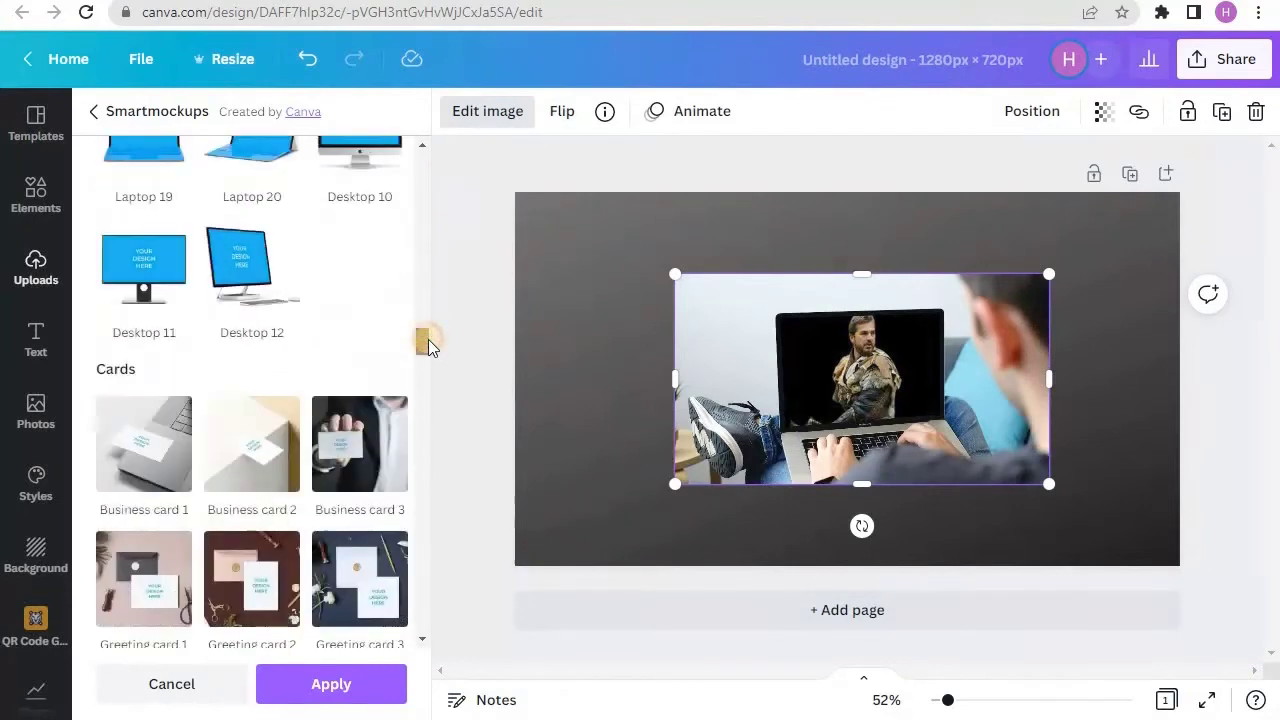
{"action": "left_click", "coordinate": [237, 321]}
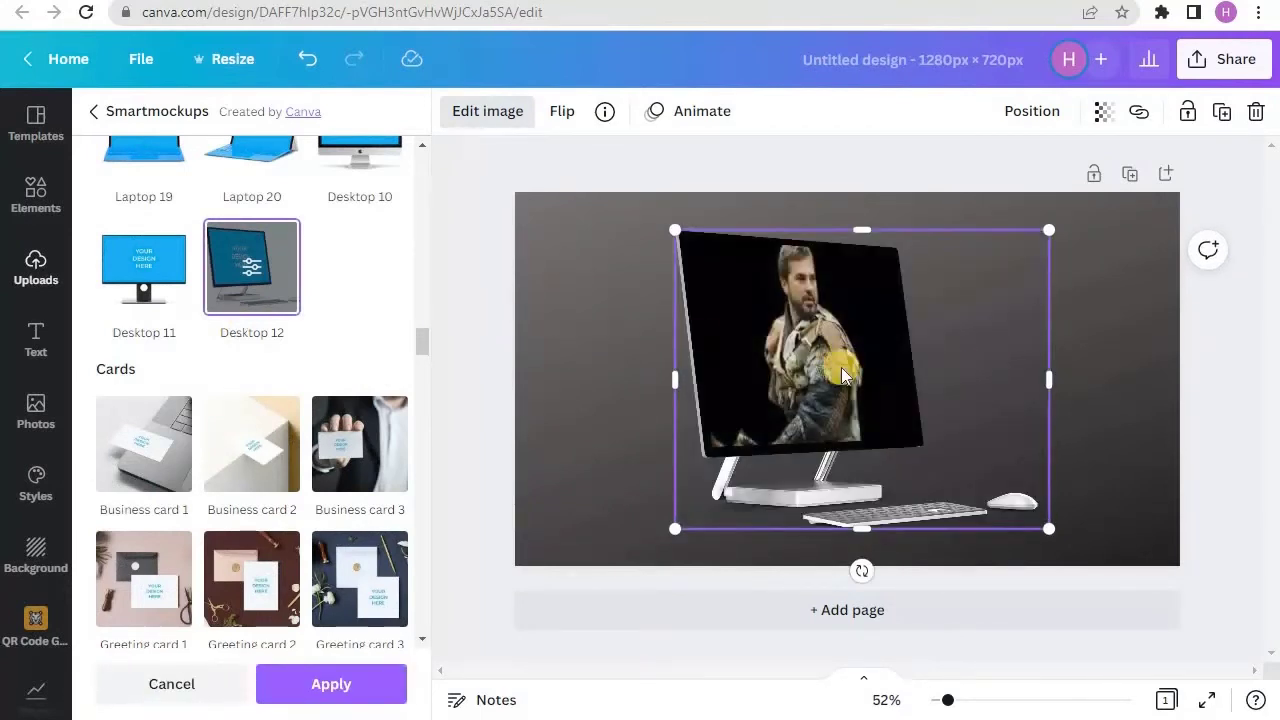
{"action": "left_click", "coordinate": [325, 472]}
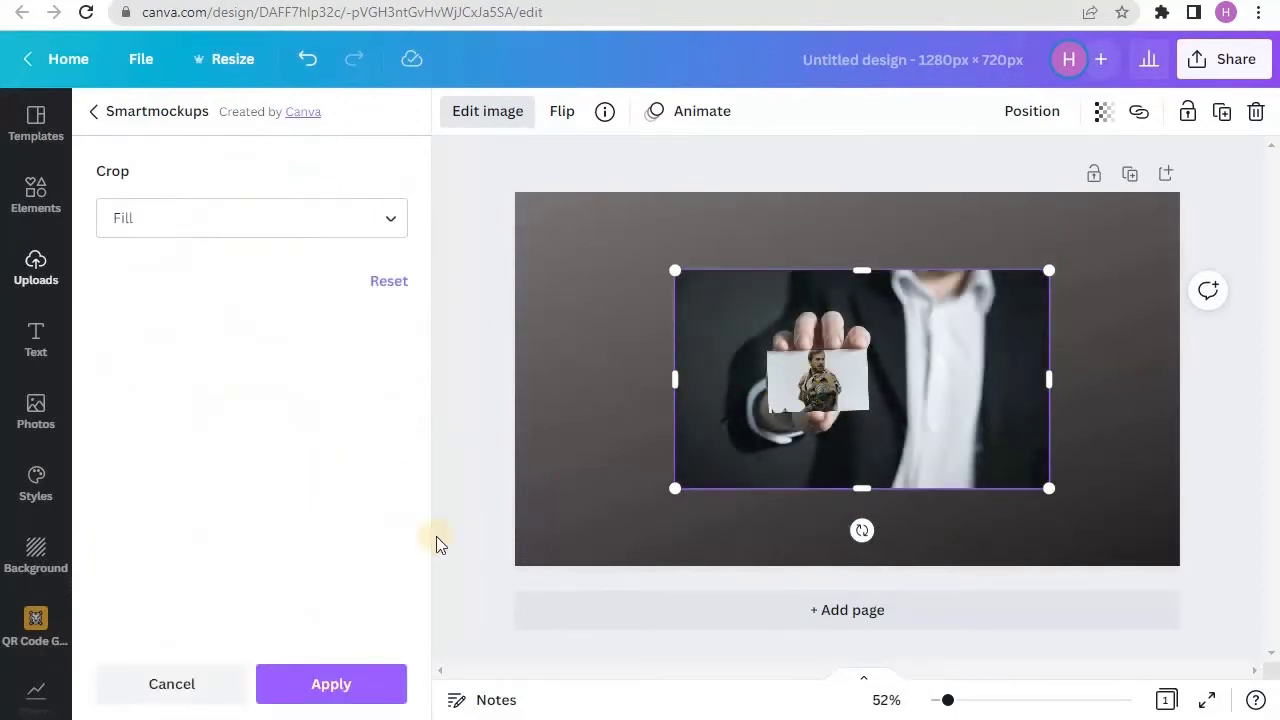
{"action": "left_click", "coordinate": [160, 692]}
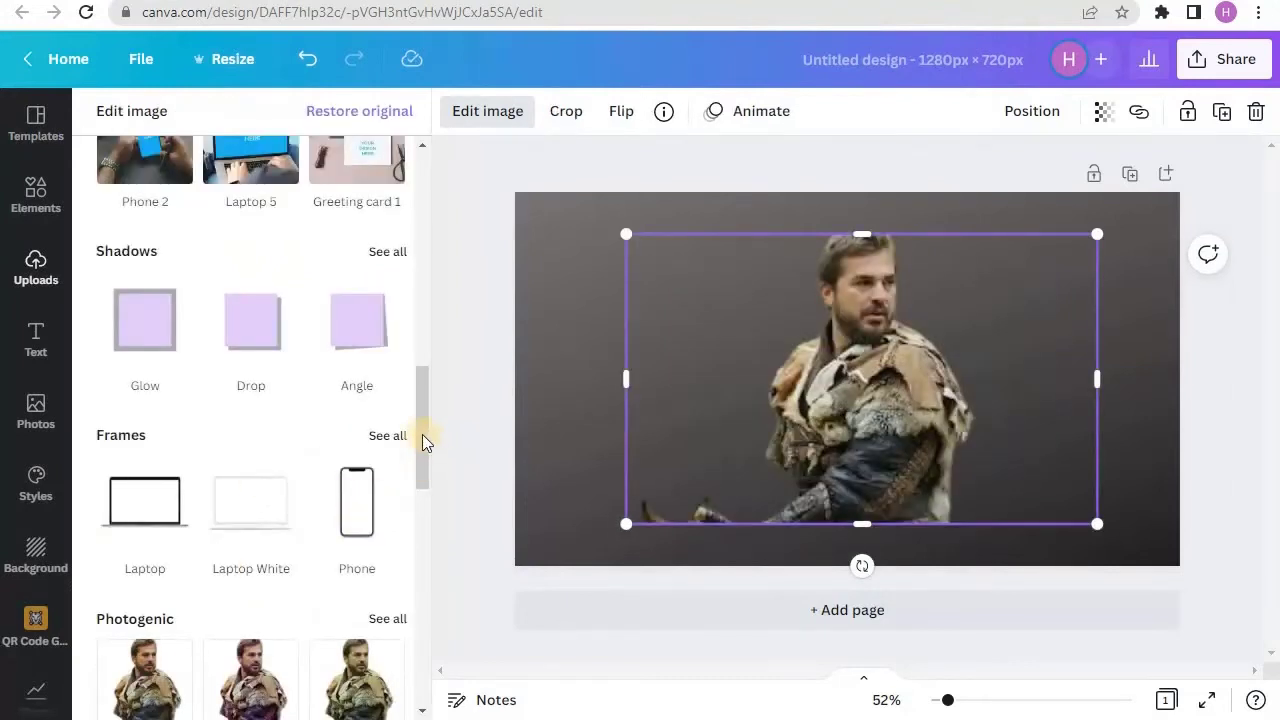
Try the Laptop and Laptop White frames around the man's photo.
{"action": "scroll", "coordinate": [420, 477], "scroll_direction": "down", "scroll_amount": 2}
{"action": "left_click", "coordinate": [166, 360]}
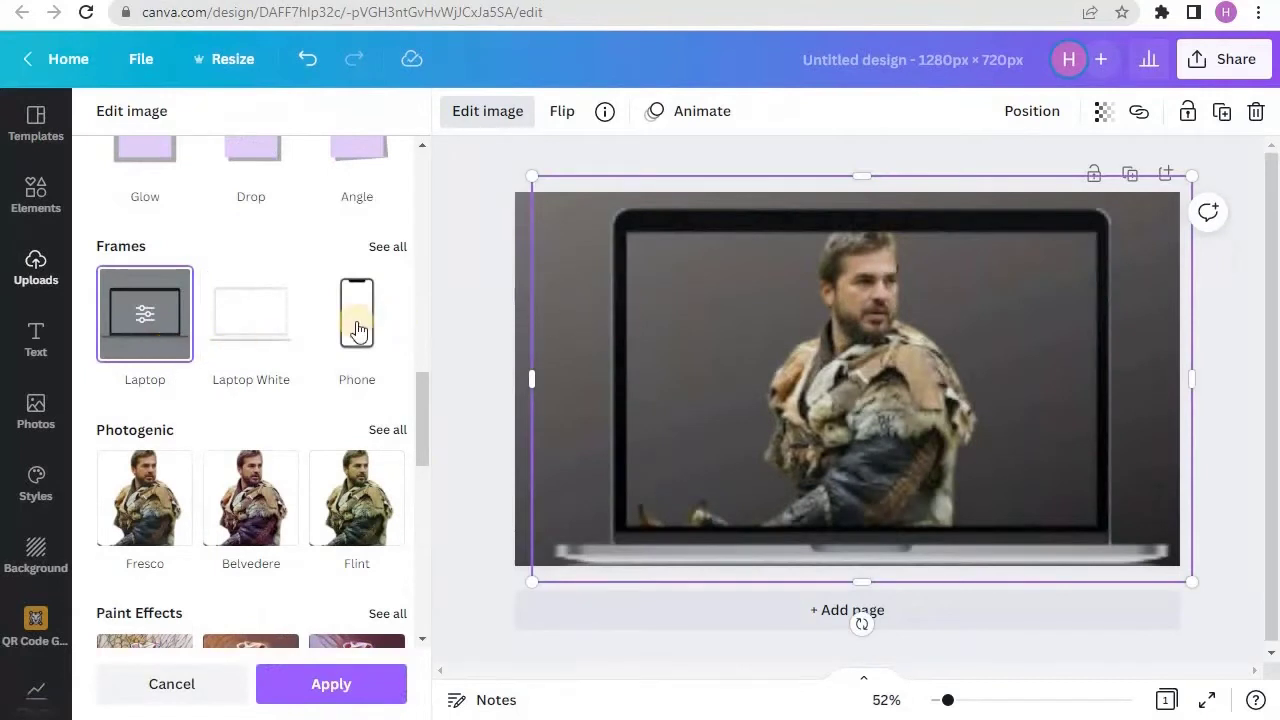
{"action": "left_click", "coordinate": [284, 340]}
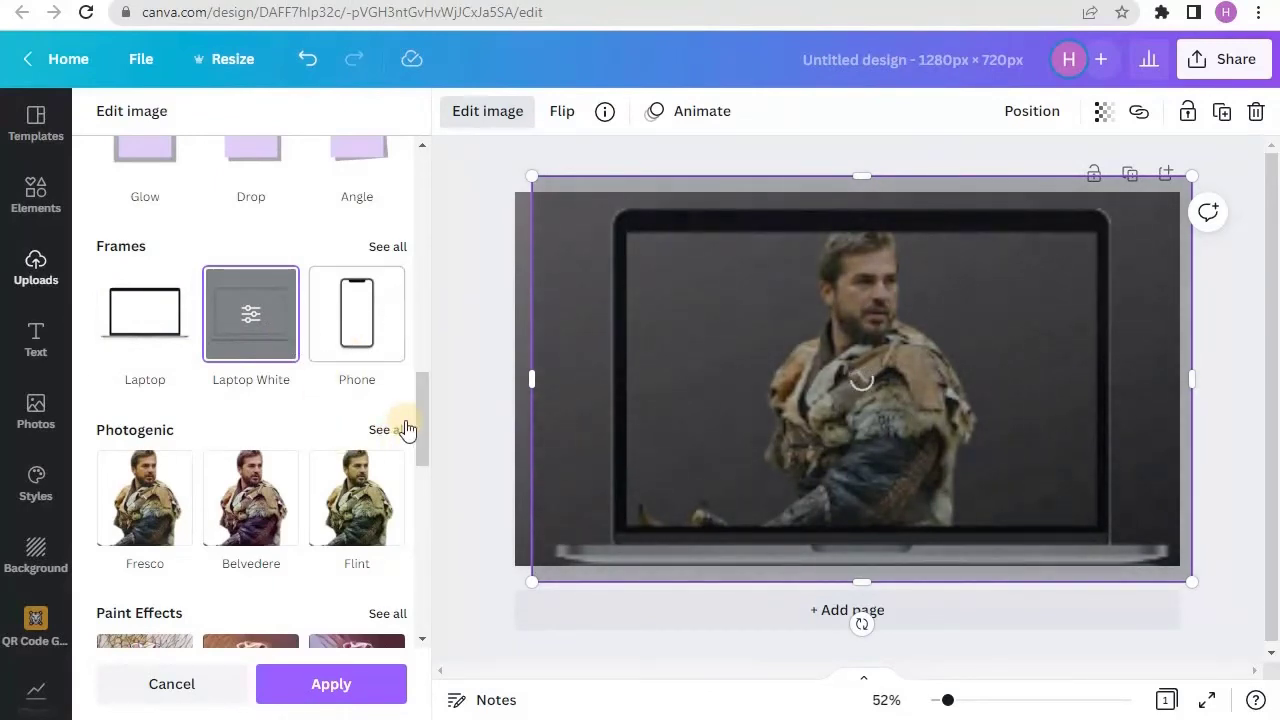
{"action": "left_click_drag", "start_coordinate": [416, 418], "coordinate": [417, 476]}
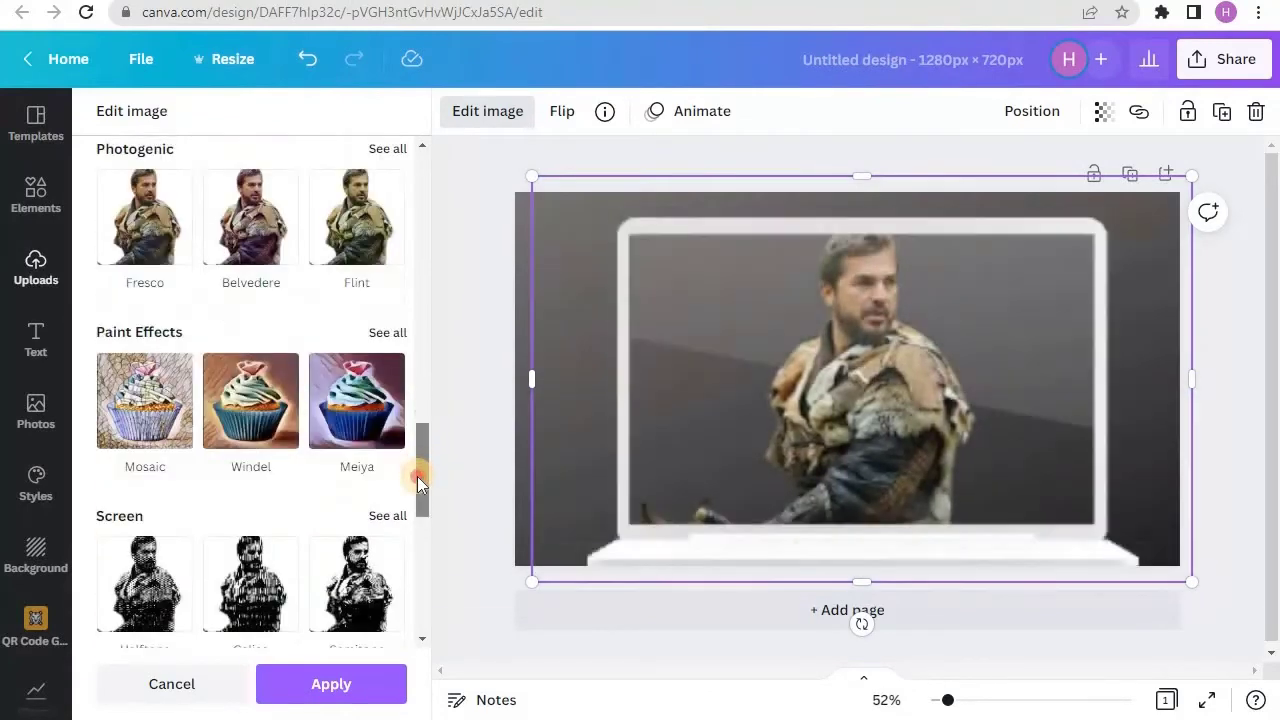
{"action": "scroll", "coordinate": [405, 359], "scroll_direction": "up", "scroll_amount": 5}
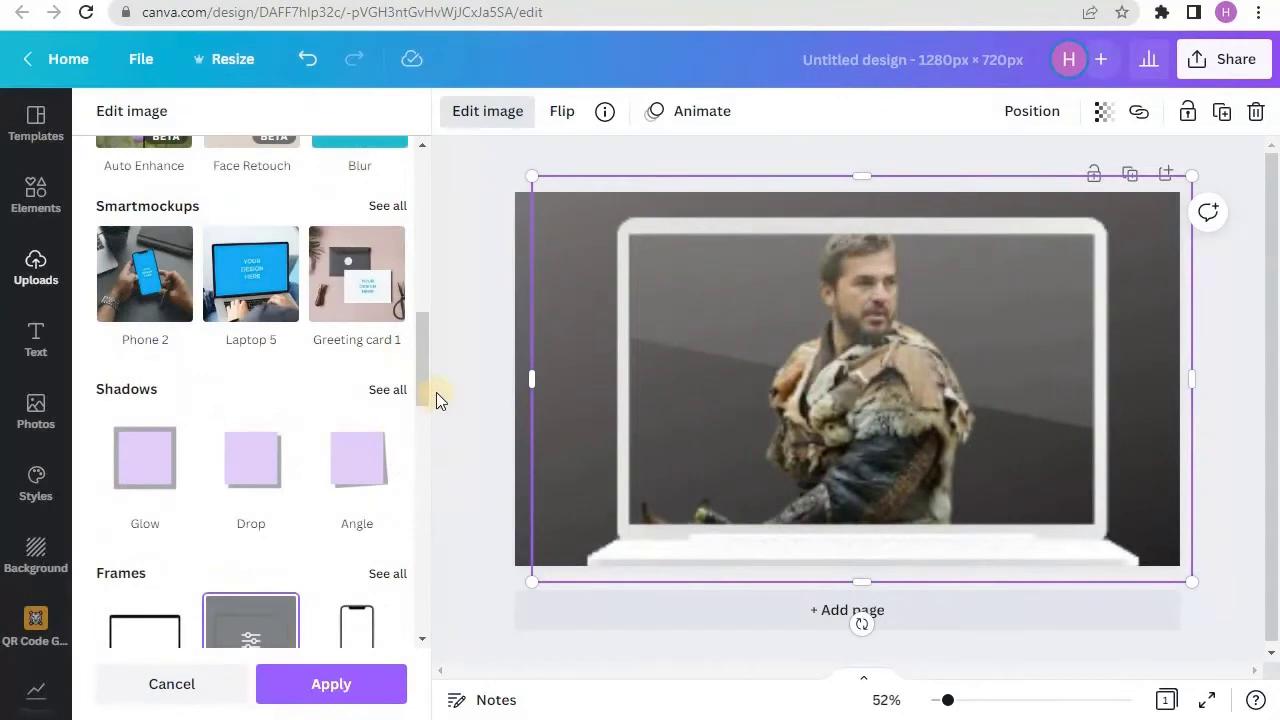
{"action": "mouse_move", "coordinate": [425, 395]}
{"action": "left_mouse_down"}
{"action": "mouse_move", "coordinate": [435, 494]}
{"action": "mouse_move", "coordinate": [433, 451]}
{"action": "left_mouse_up"}
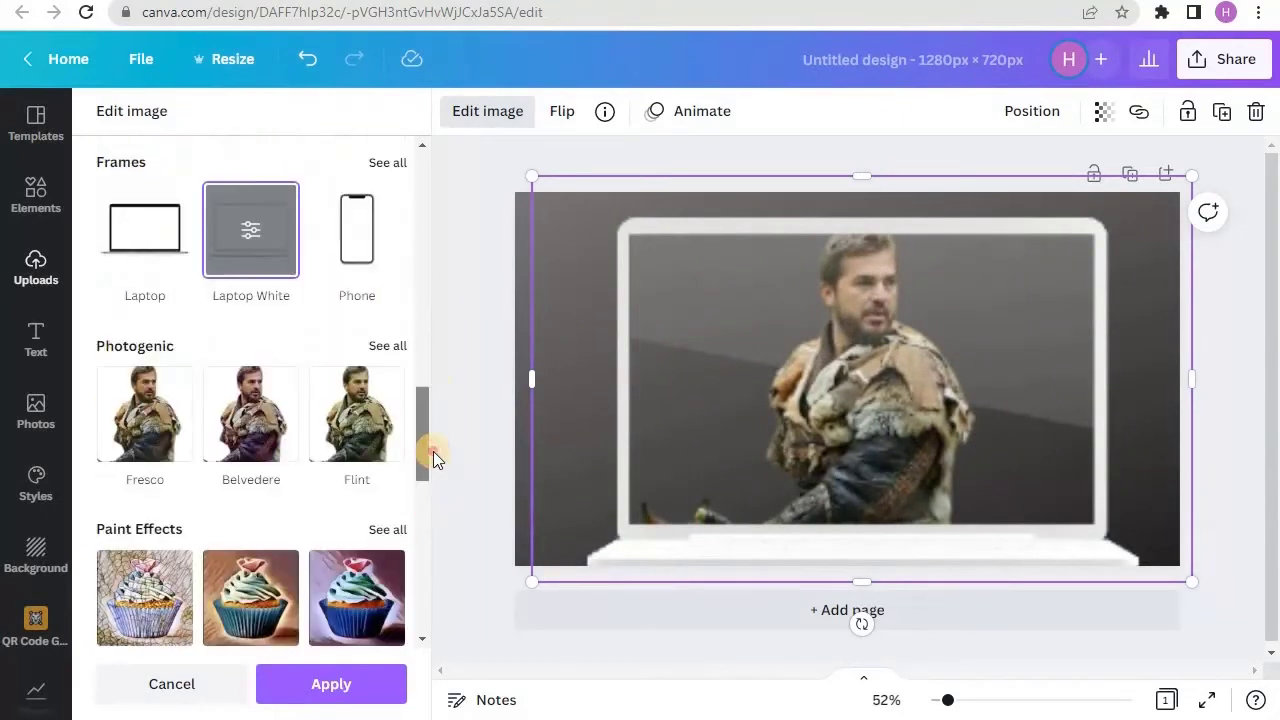
Try the Fresco, Belvedere and Luna Photogenic effects on the man's photo.
{"action": "left_click", "coordinate": [142, 450]}
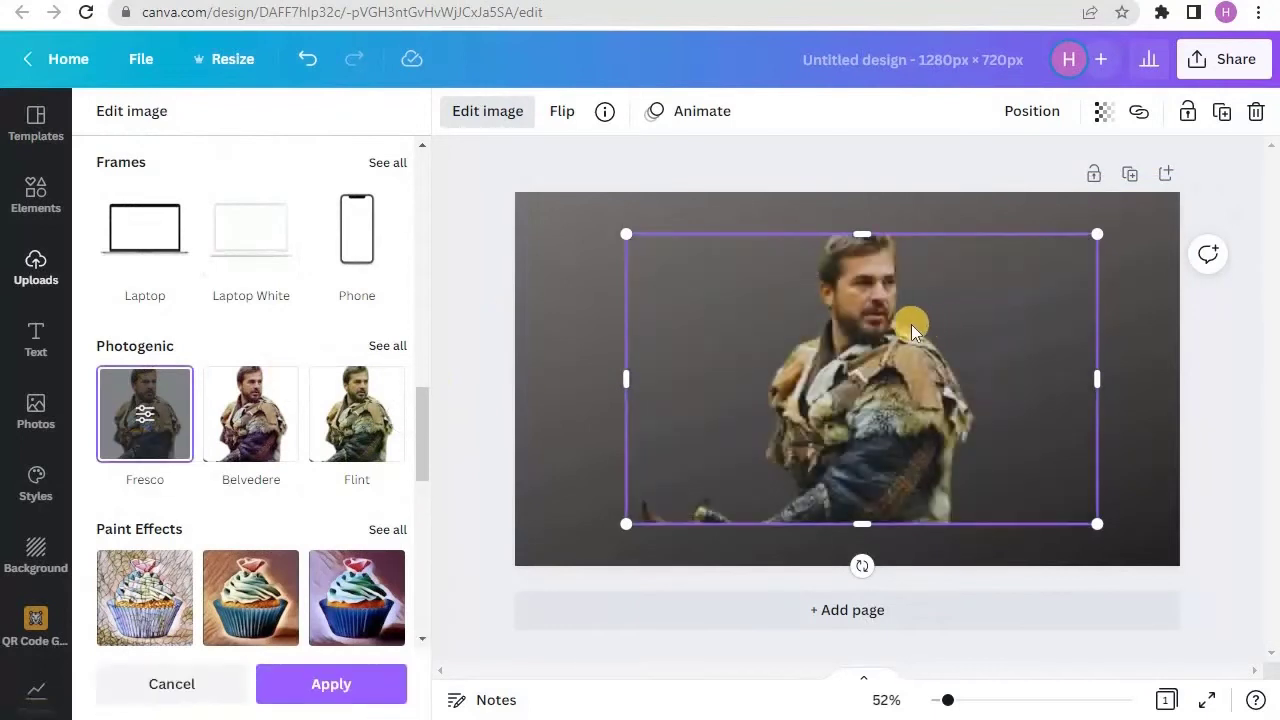
{"action": "left_click", "coordinate": [265, 460]}
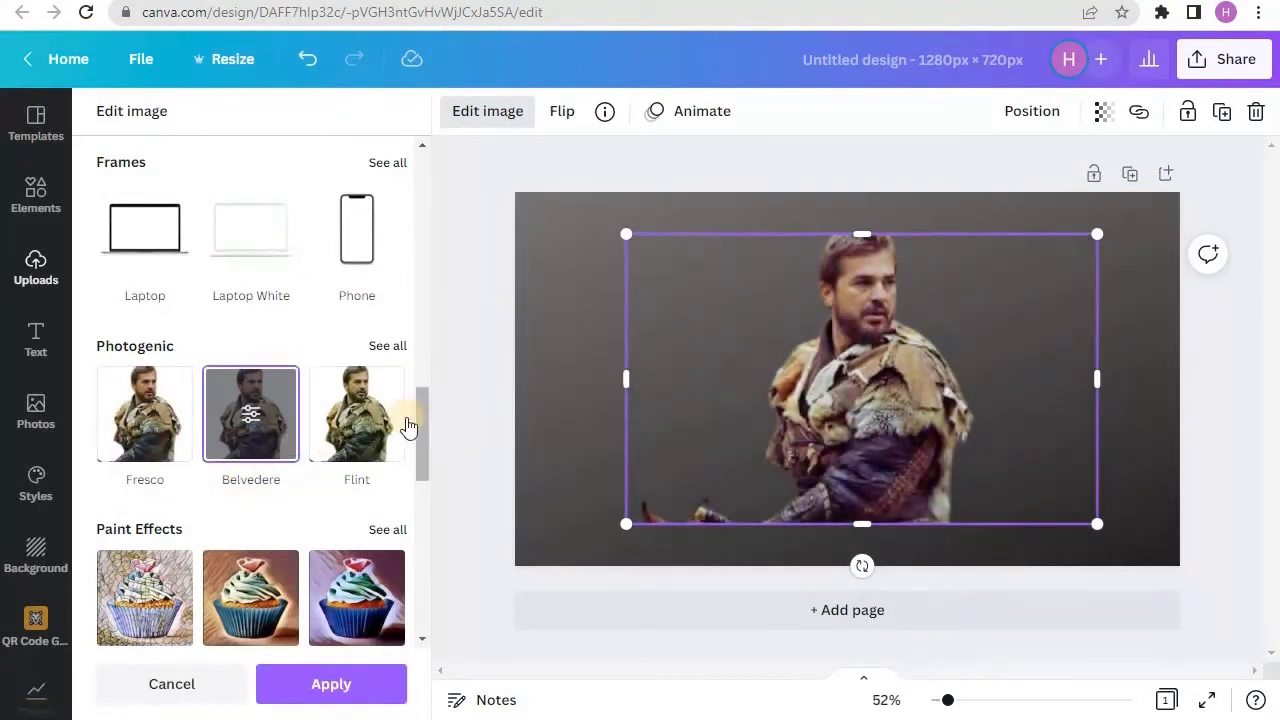
{"action": "left_click", "coordinate": [408, 425]}
{"action": "left_click", "coordinate": [266, 434]}
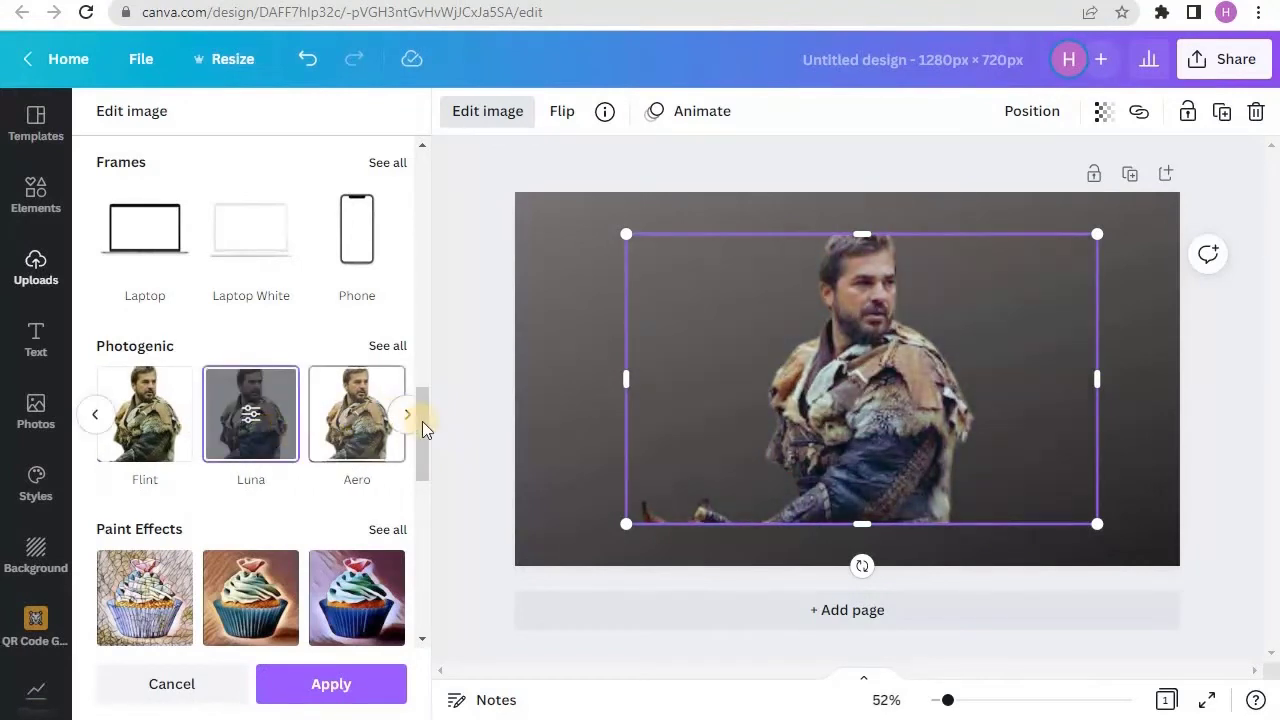
Try the Mosaic and Windel paint effects on the man's photo.
{"action": "left_click", "coordinate": [423, 451]}
{"action": "left_click_drag", "start_coordinate": [423, 451], "coordinate": [422, 456]}
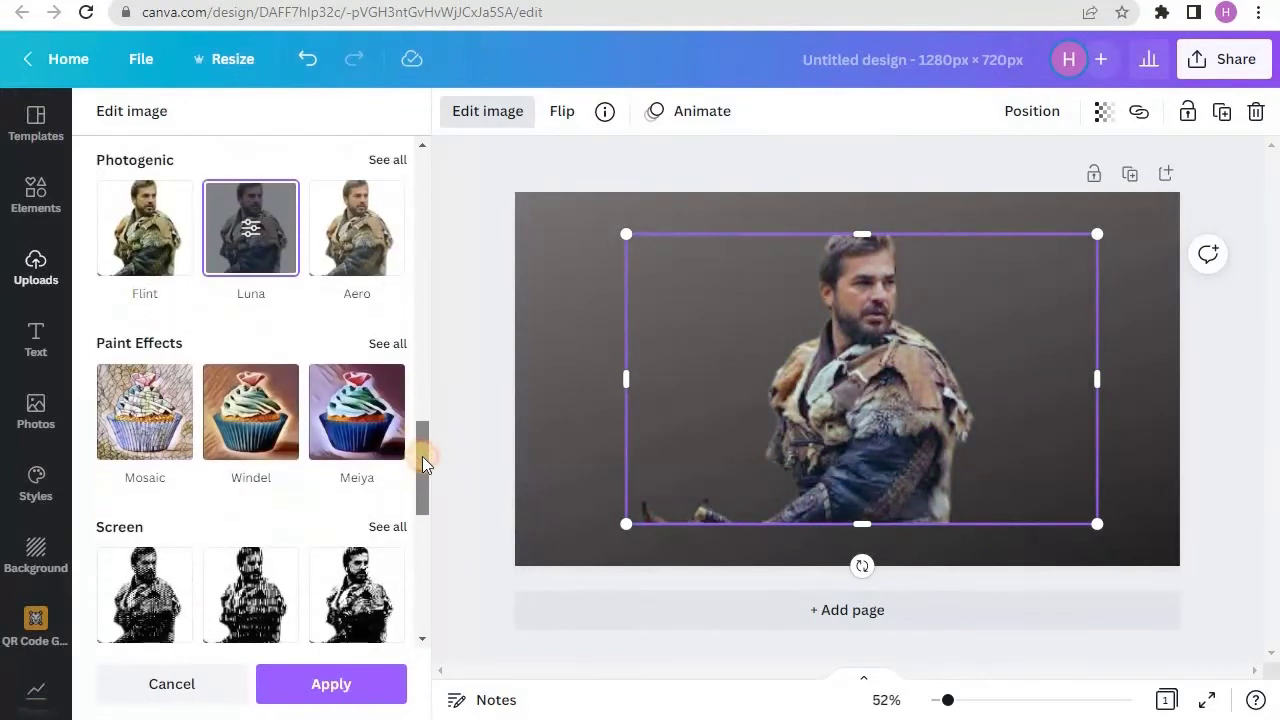
{"action": "left_click", "coordinate": [172, 436]}
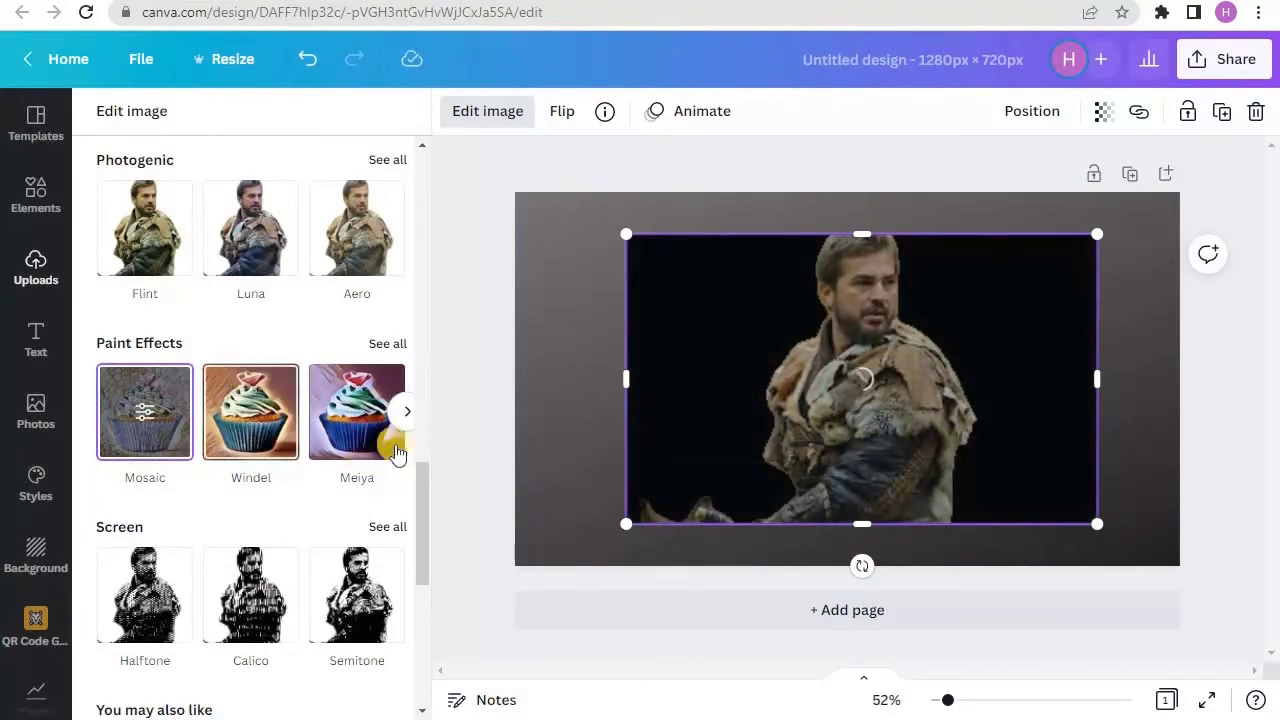
{"action": "left_click_drag", "start_coordinate": [422, 496], "coordinate": [389, 644]}
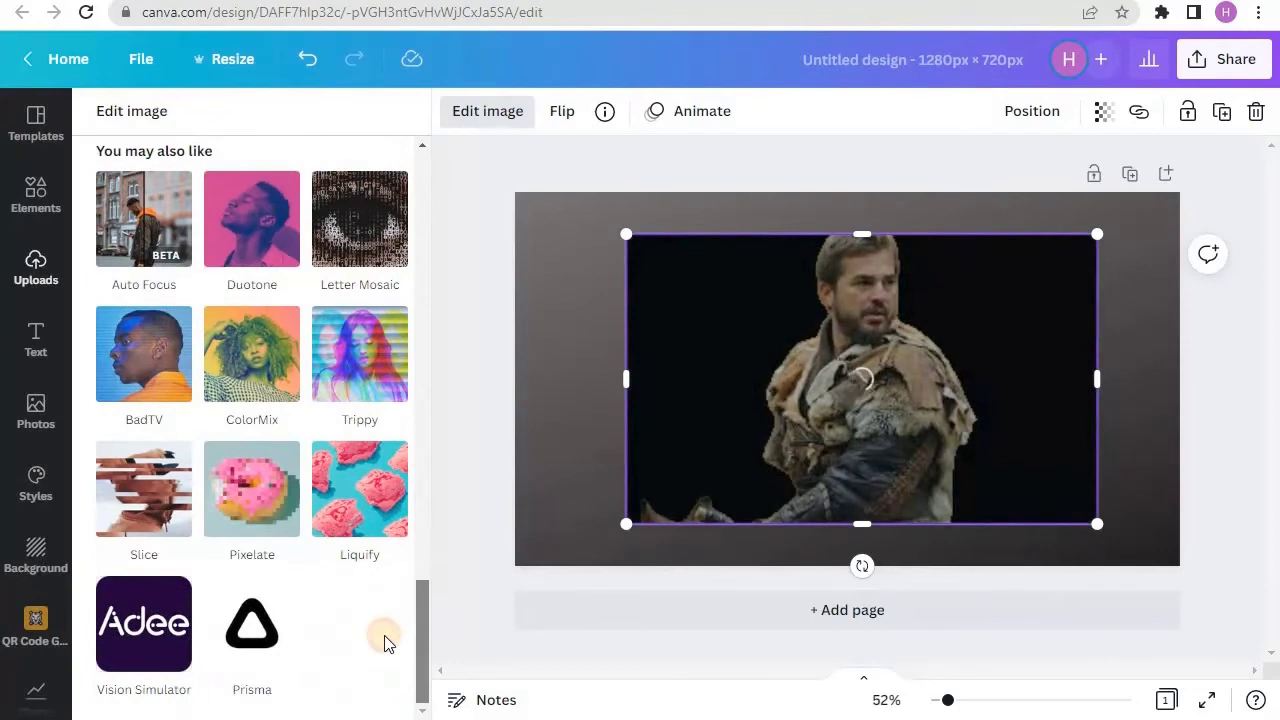
{"action": "scroll", "coordinate": [408, 505], "scroll_direction": "up", "scroll_amount": 3}
{"action": "scroll", "coordinate": [408, 505], "scroll_direction": "up", "scroll_amount": 6}
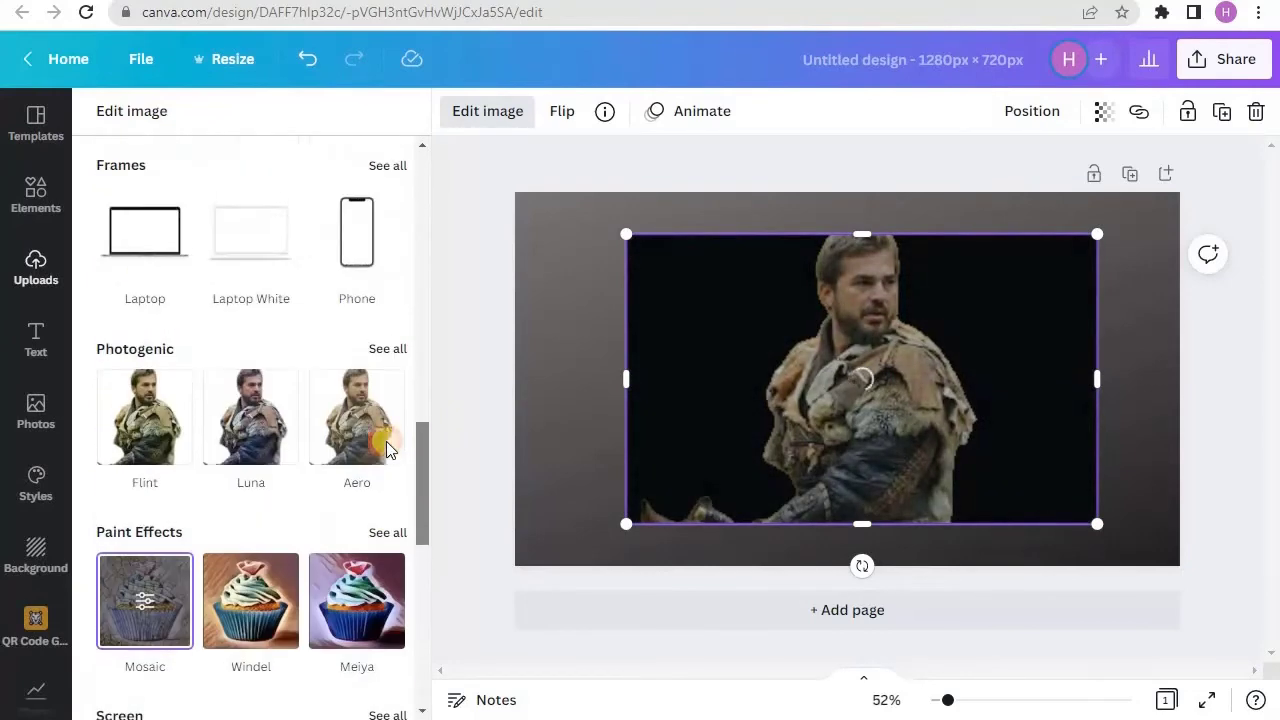
{"action": "scroll", "coordinate": [380, 450], "scroll_direction": "down", "scroll_amount": 2}
{"action": "left_click", "coordinate": [238, 553]}
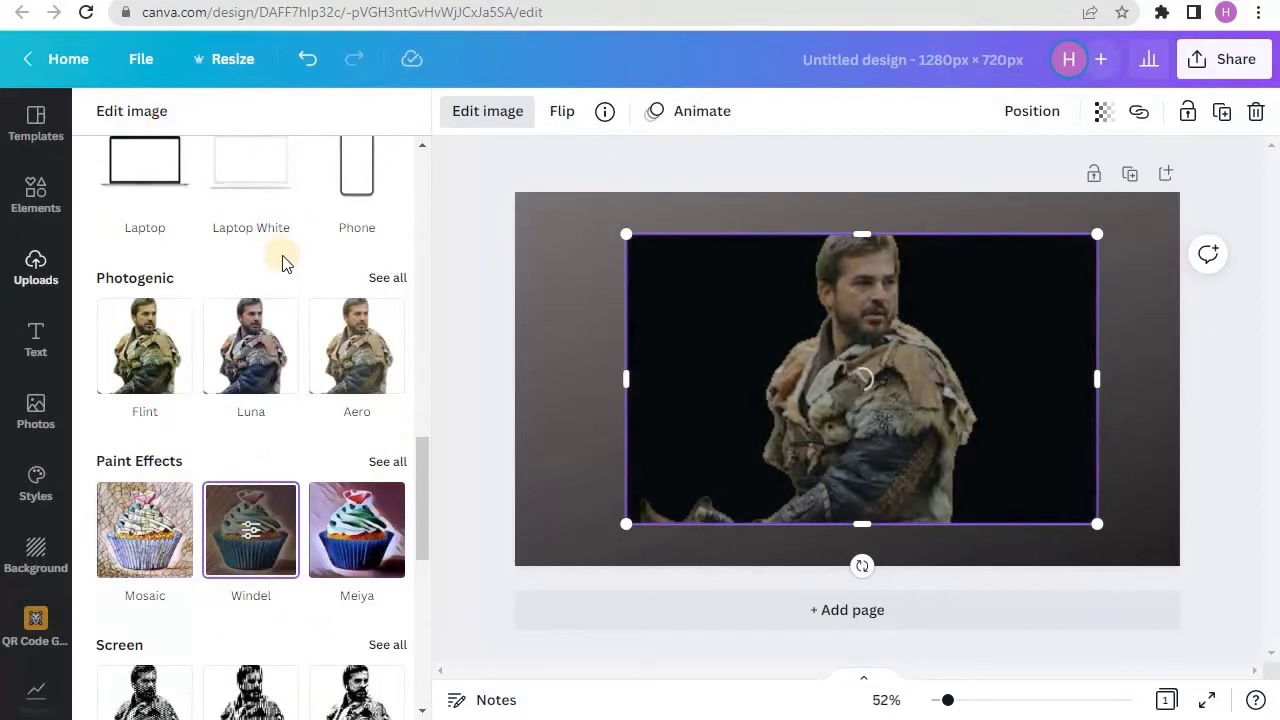
Search the image effects for "pixe" and start using the Pixelate effect on the man's photo.
{"action": "scroll", "coordinate": [282, 262], "scroll_direction": "up", "scroll_amount": 10}
{"action": "left_click", "coordinate": [248, 182]}
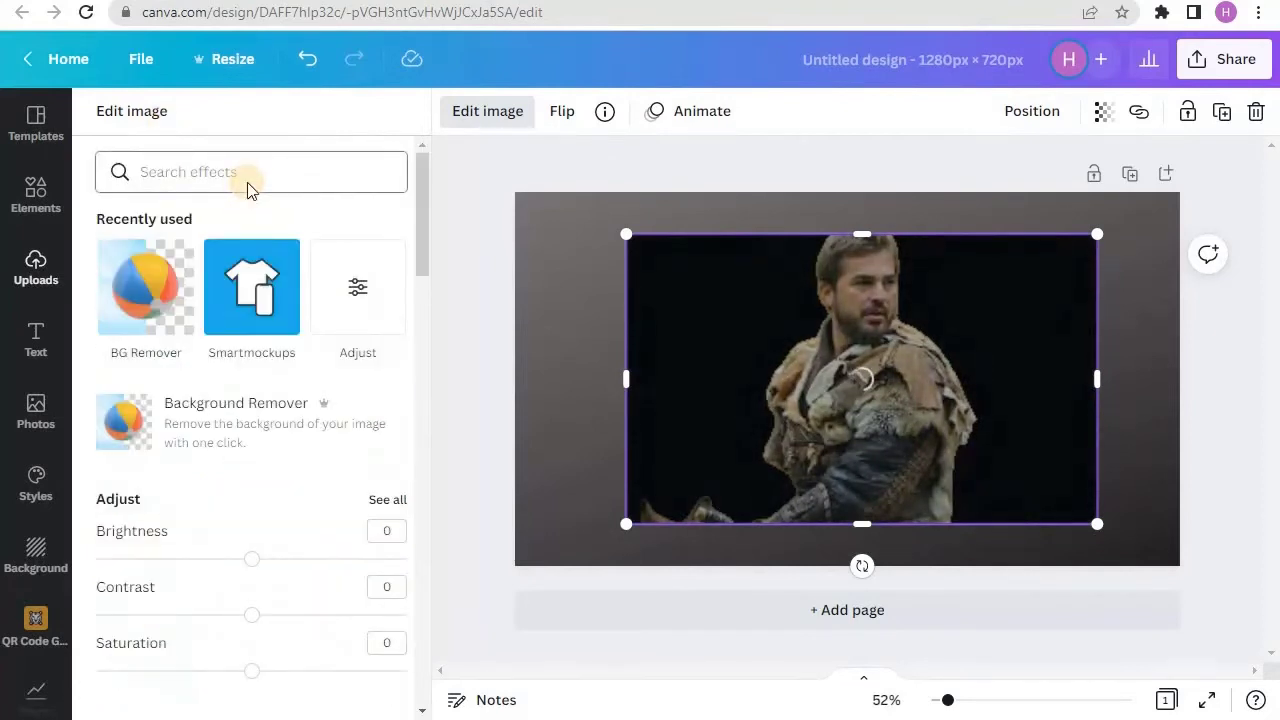
{"action": "type", "text": "p"}
{"action": "left_click", "coordinate": [250, 148]}
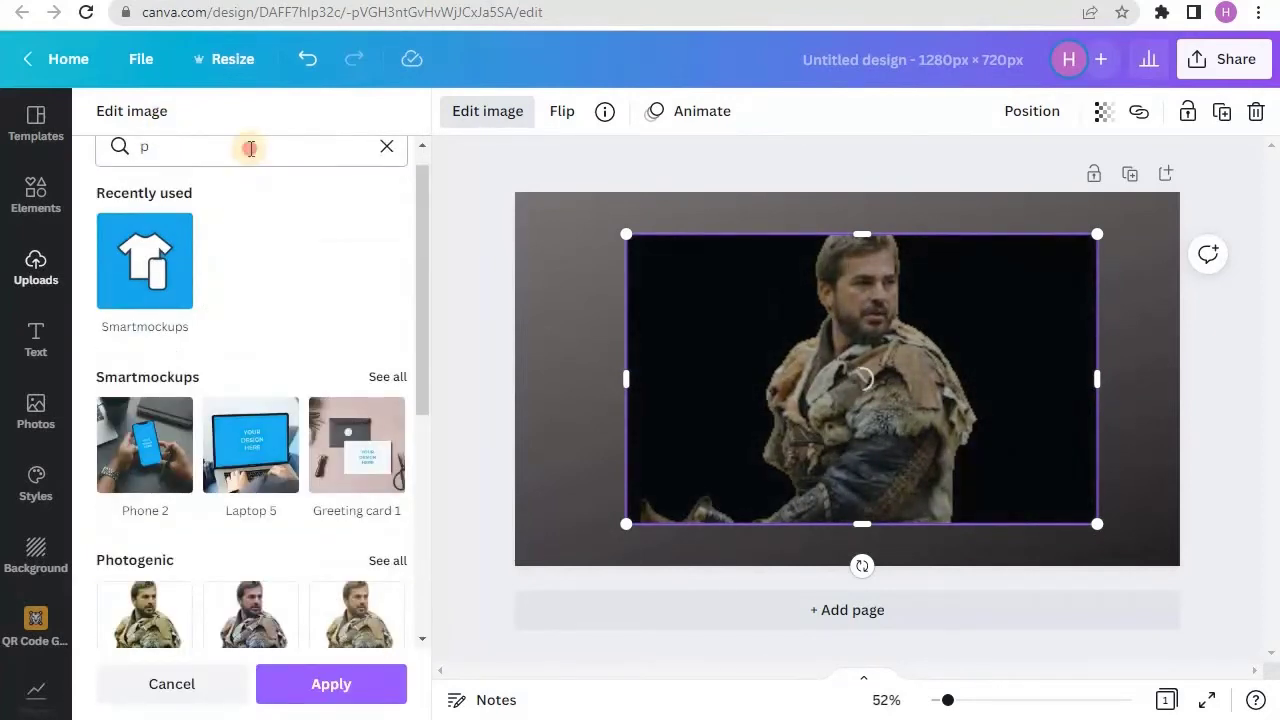
{"action": "type", "text": "ixe"}
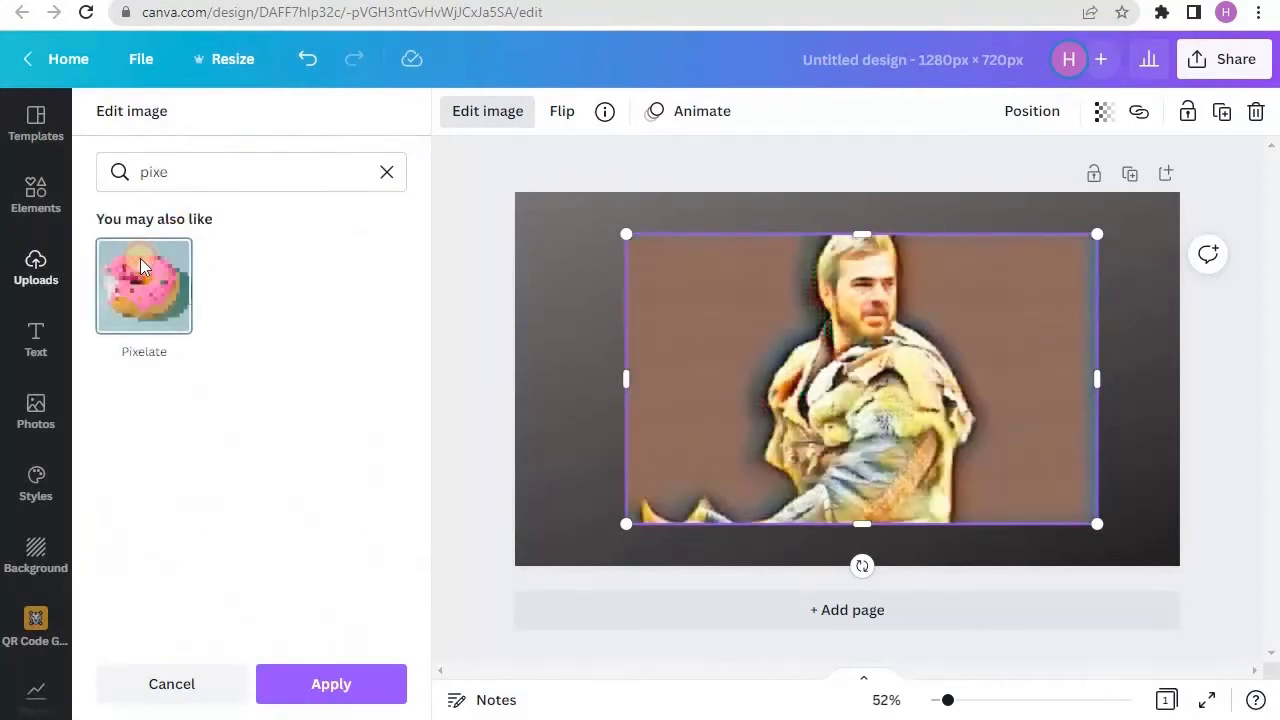
{"action": "left_click", "coordinate": [140, 258]}
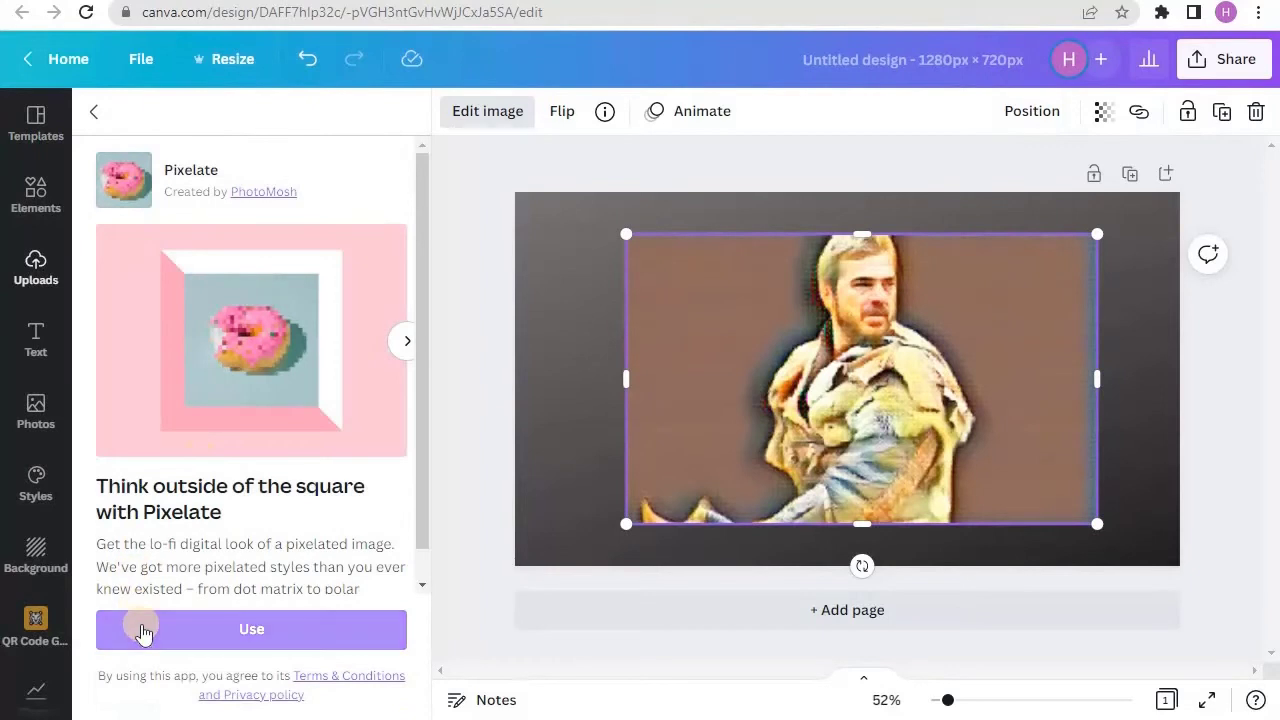
{"action": "left_click", "coordinate": [143, 632]}
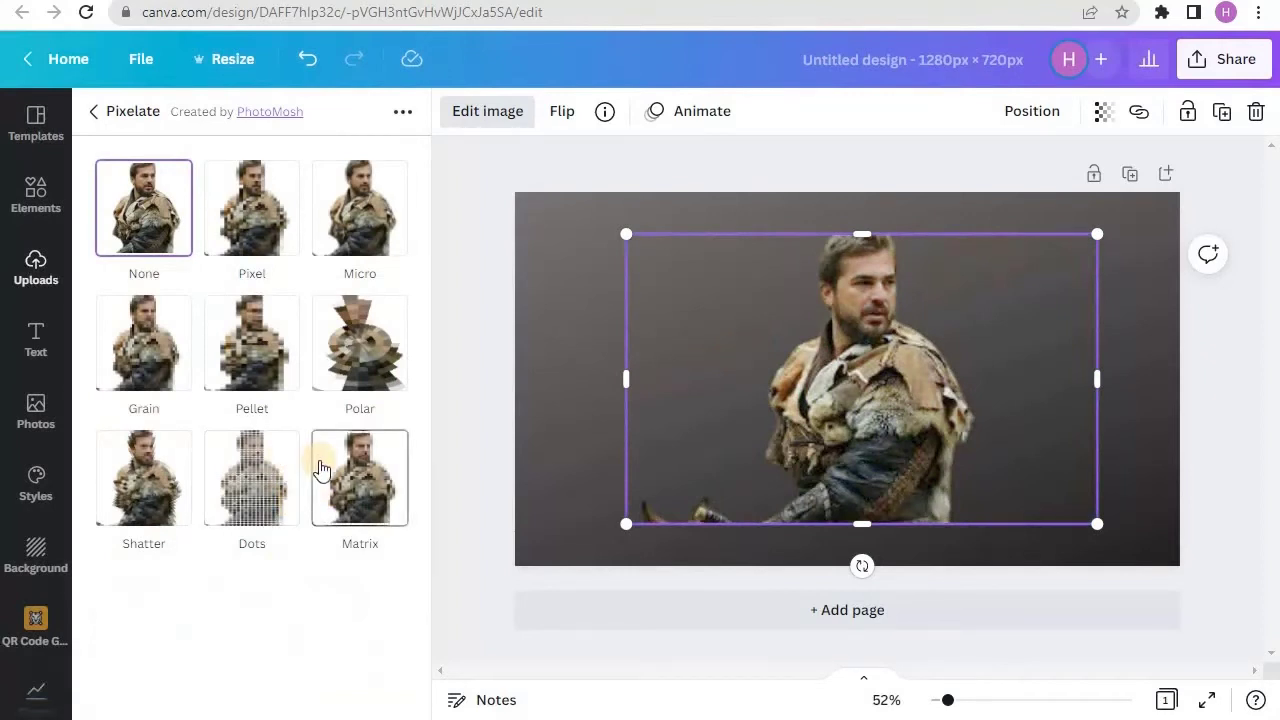
Apply the Matrix style of Pixelate to the man's photo with count 83, size 0.27 and blur 0.702.
{"action": "left_click", "coordinate": [386, 506]}
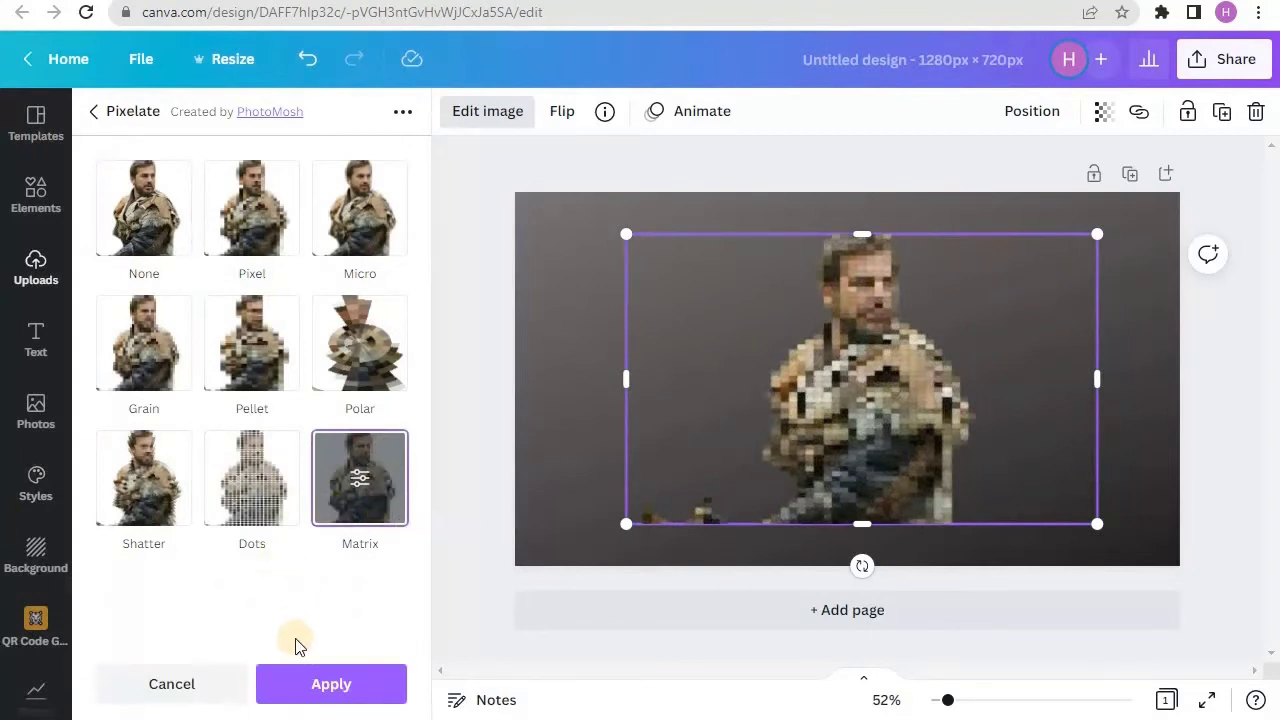
{"action": "left_click", "coordinate": [360, 477]}
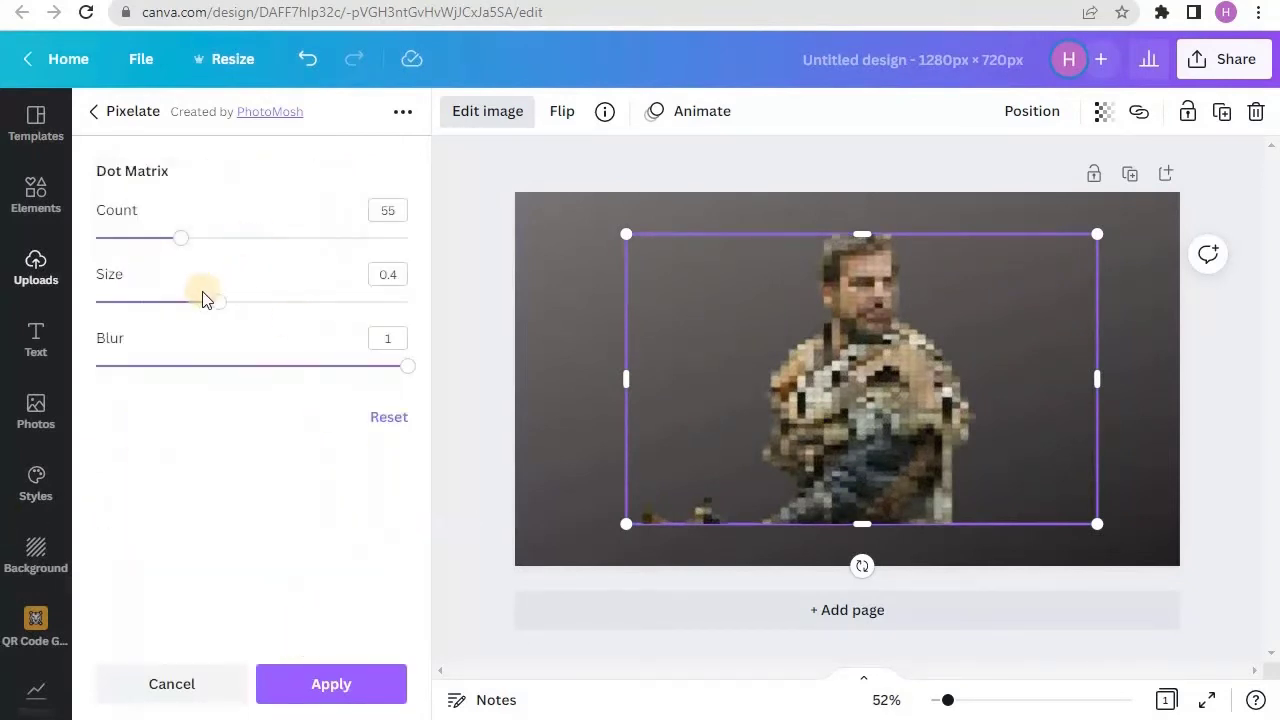
{"action": "left_click_drag", "start_coordinate": [165, 306], "coordinate": [220, 320]}
{"action": "left_click_drag", "start_coordinate": [317, 375], "coordinate": [233, 378]}
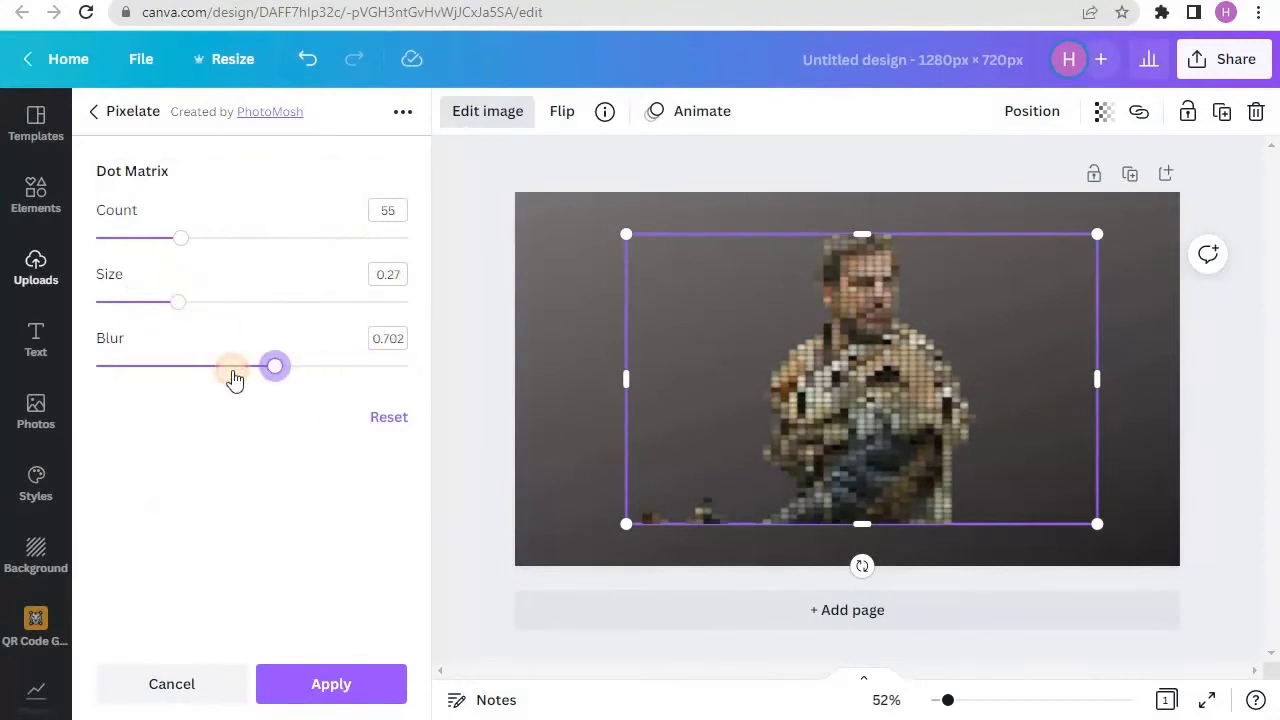
{"action": "left_click_drag", "start_coordinate": [183, 242], "coordinate": [226, 266]}
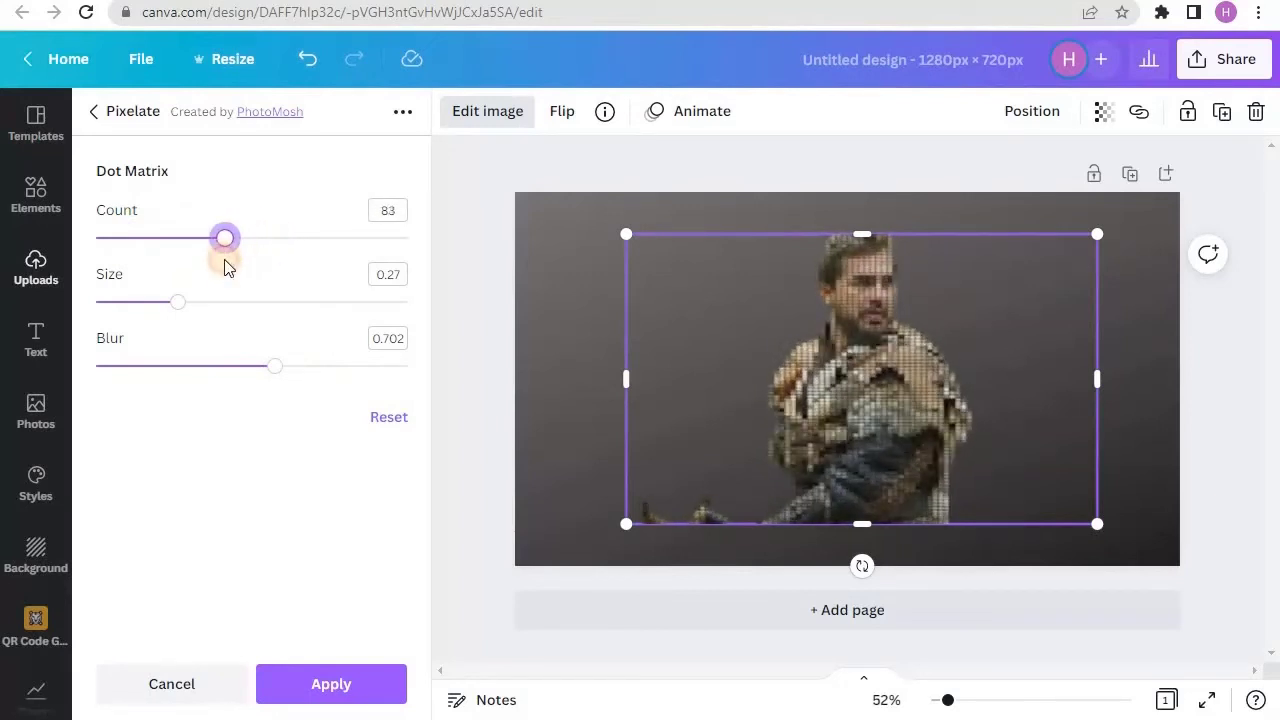
{"action": "left_click", "coordinate": [277, 674]}
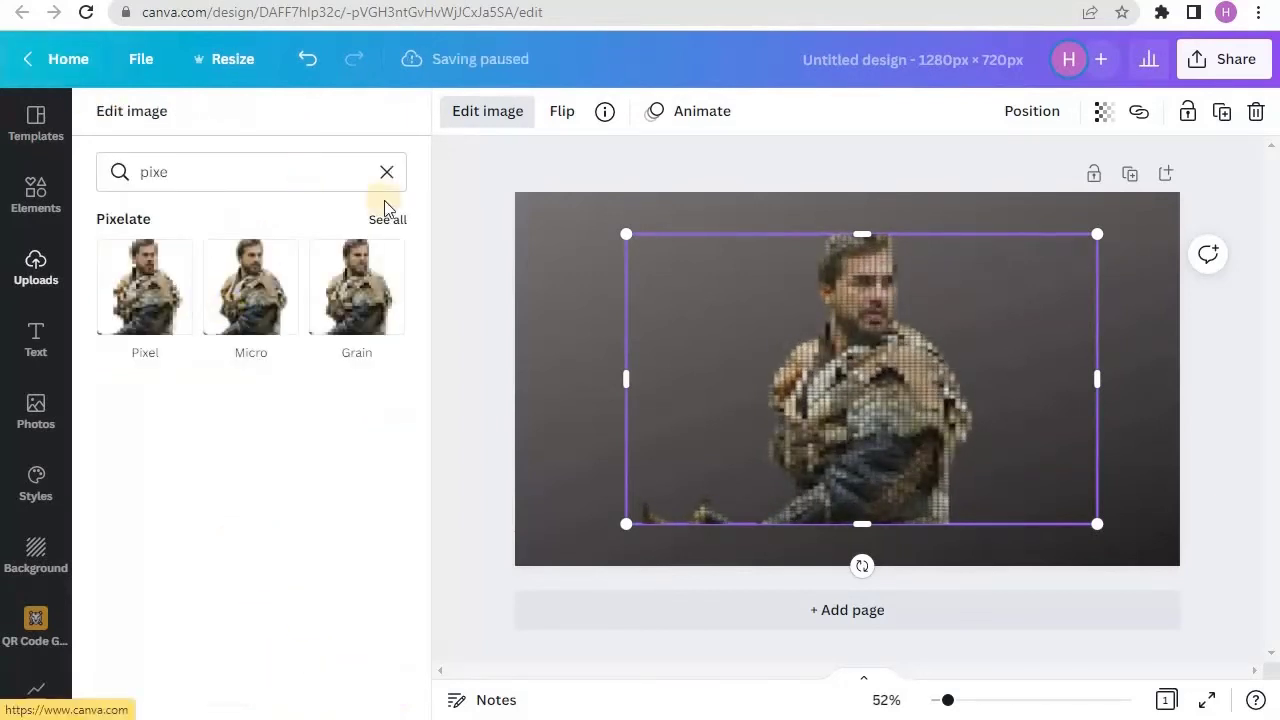
Try the Grain style of Pixelate on the photo and cancel it.
{"action": "left_click", "coordinate": [372, 290]}
{"action": "left_click", "coordinate": [193, 688]}
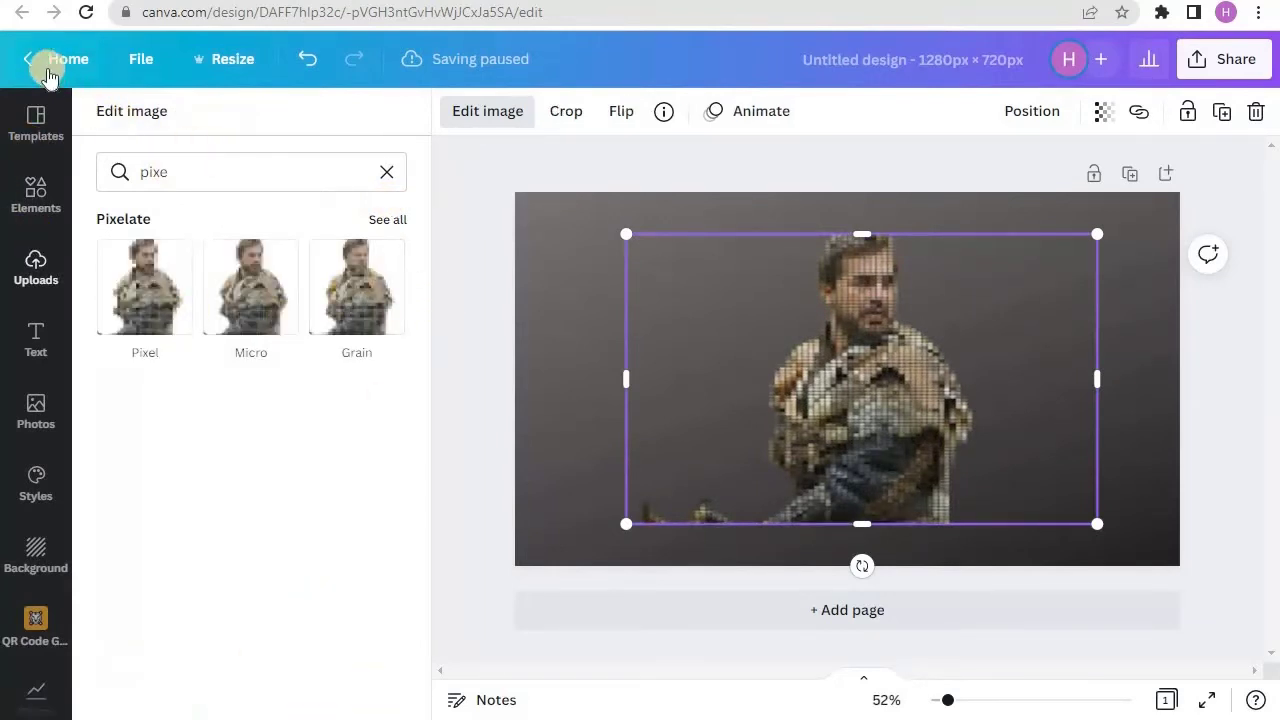
Clear the effects search and set the photo's brightness to 42 and contrast to 57.
{"action": "left_click", "coordinate": [385, 177]}
{"action": "left_click_drag", "start_coordinate": [420, 223], "coordinate": [424, 263]}
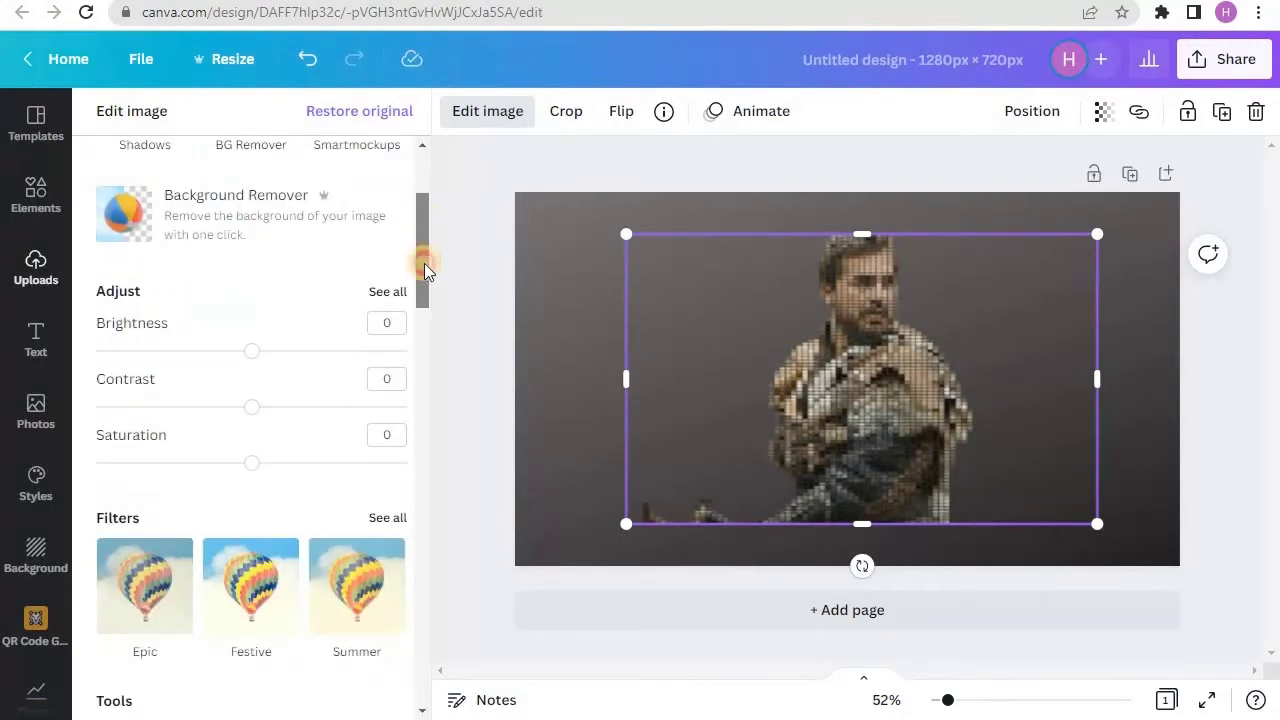
{"action": "left_click_drag", "start_coordinate": [280, 355], "coordinate": [316, 350]}
{"action": "left_click_drag", "start_coordinate": [251, 407], "coordinate": [340, 407]}
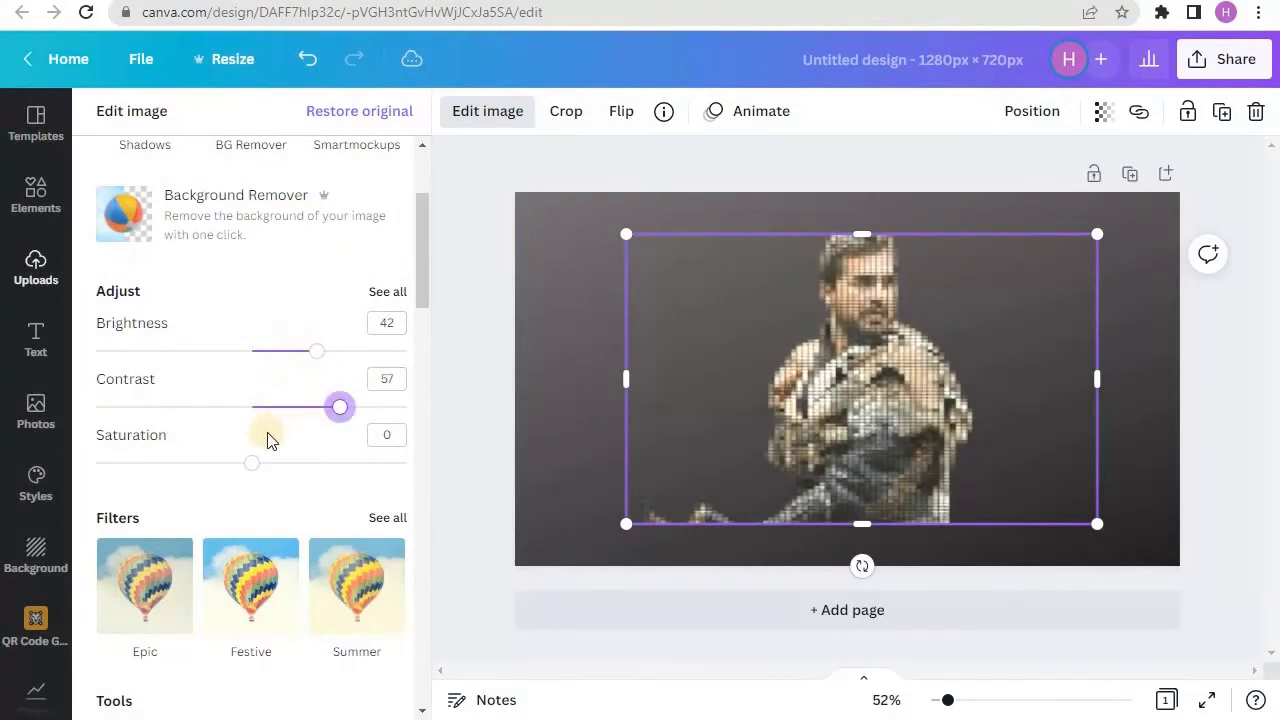
Apply the Festive filter and Auto Enhance at intensity 46 to the man's pixelated photo.
{"action": "left_click", "coordinate": [423, 298]}
{"action": "left_click", "coordinate": [253, 428]}
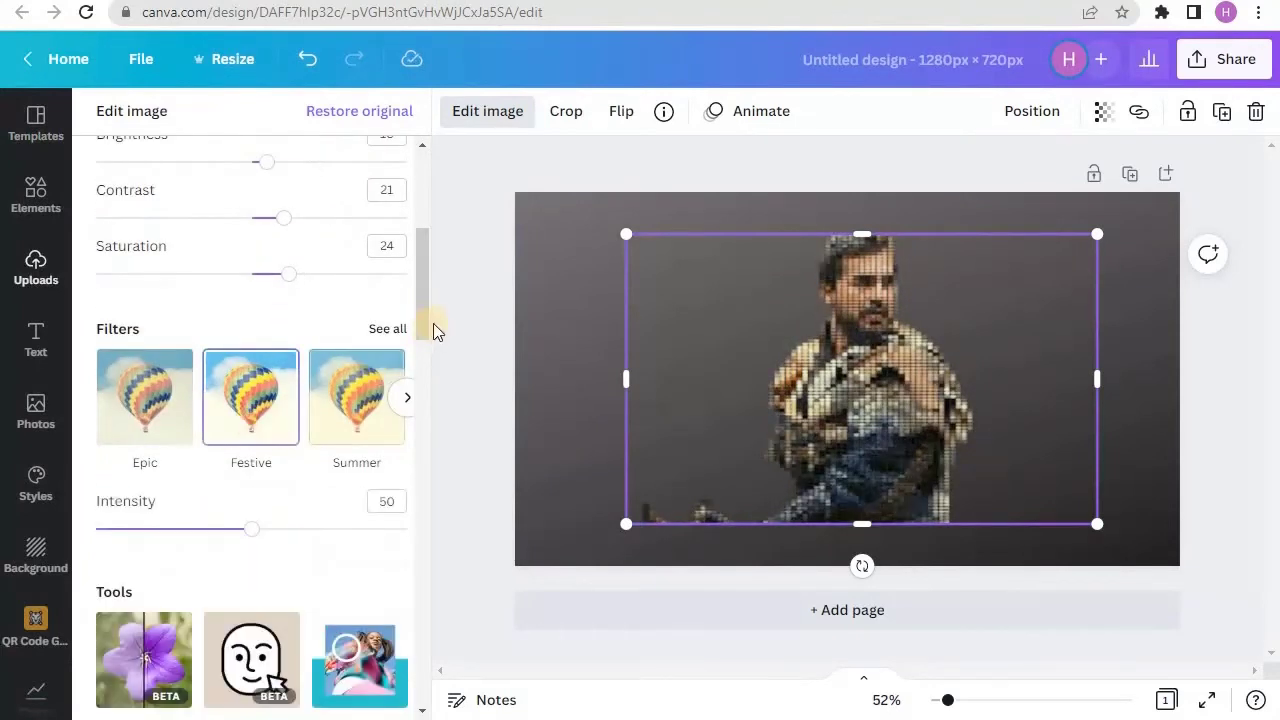
{"action": "scroll", "coordinate": [420, 350], "scroll_direction": "down", "scroll_amount": 3}
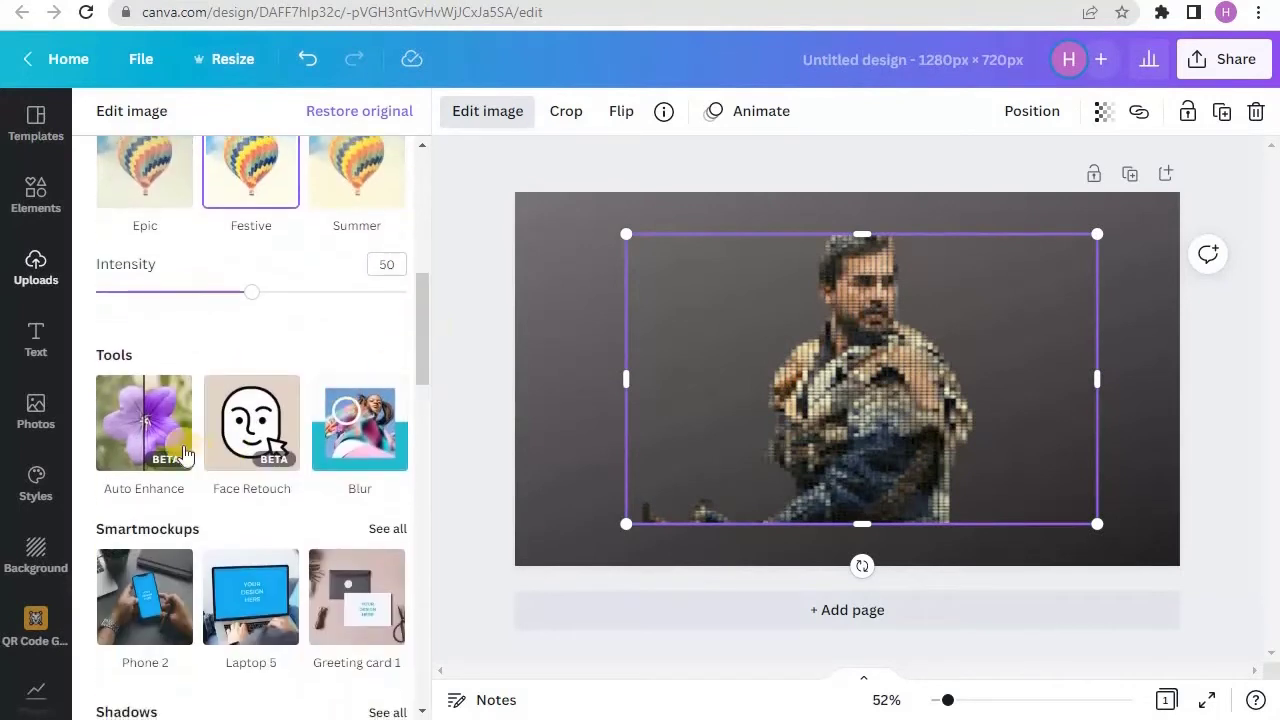
{"action": "left_click", "coordinate": [153, 447]}
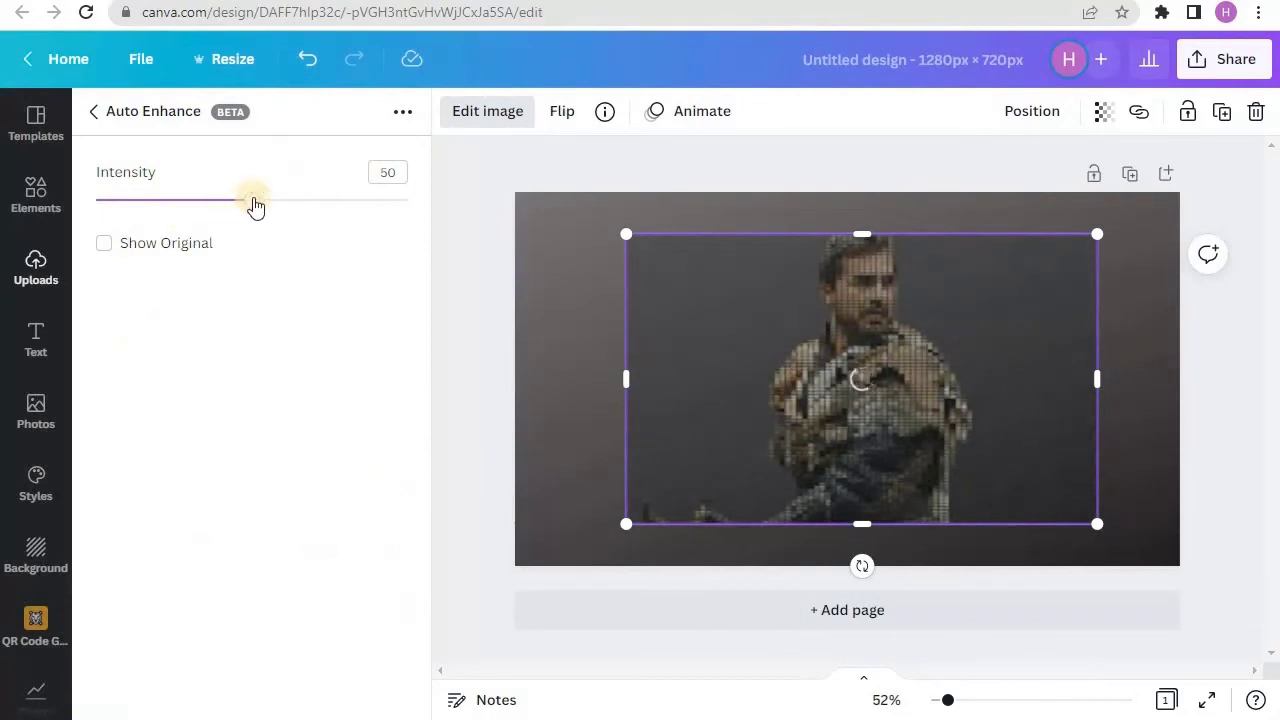
{"action": "mouse_move", "coordinate": [252, 201]}
{"action": "left_mouse_down"}
{"action": "mouse_move", "coordinate": [350, 203]}
{"action": "mouse_move", "coordinate": [240, 200]}
{"action": "left_mouse_up"}
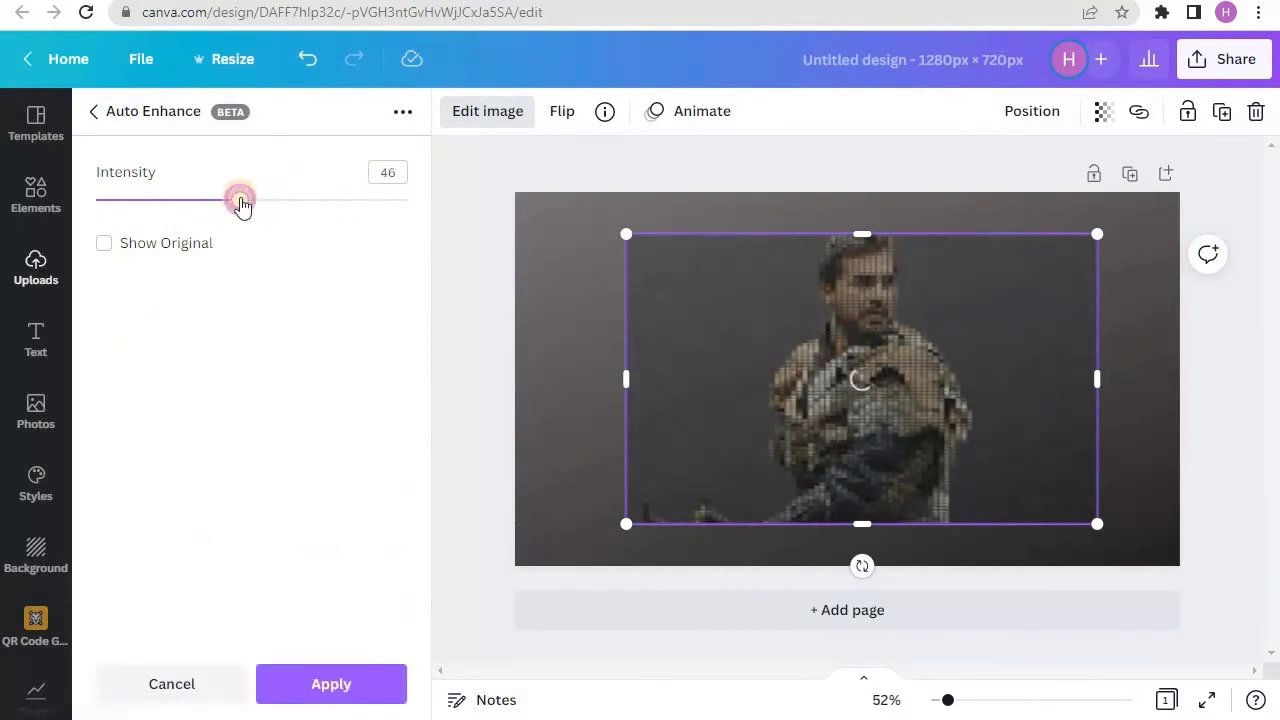
{"action": "left_click", "coordinate": [316, 686]}
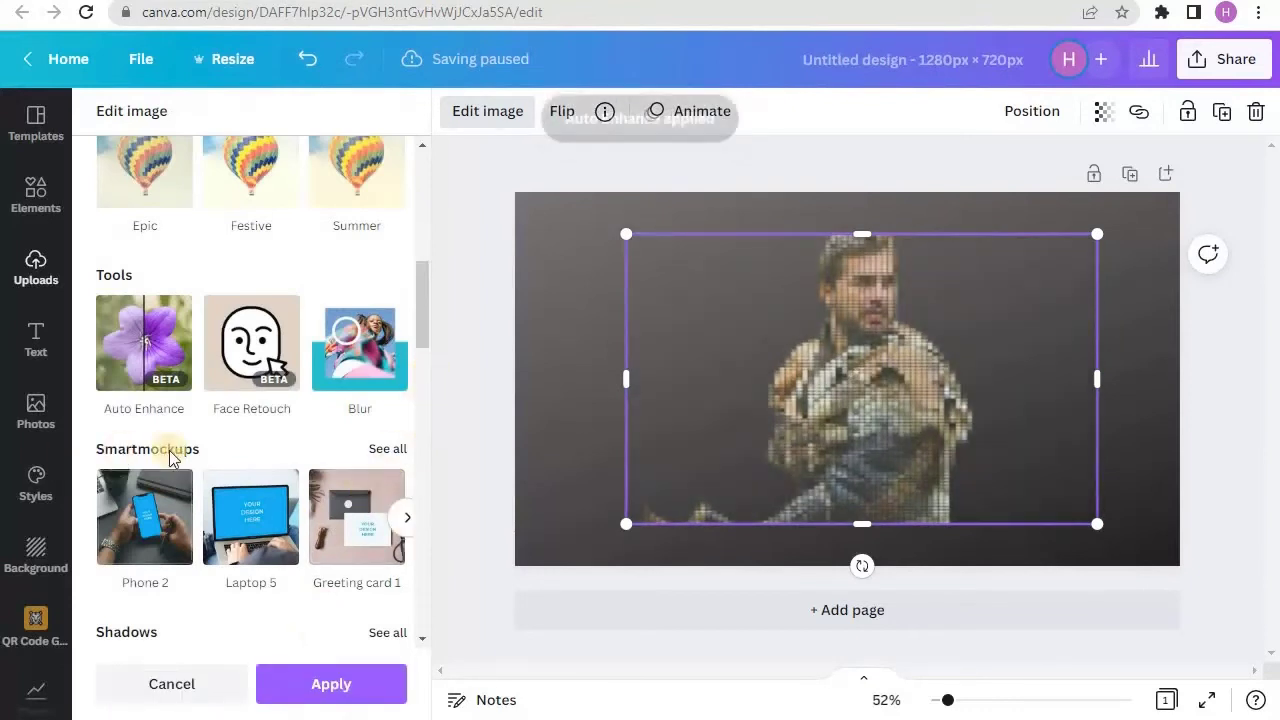
Browse the full Smartmockups collection and try T-shirt 3 and T-shirt 6 on the man's photo.
{"action": "left_click", "coordinate": [407, 522]}
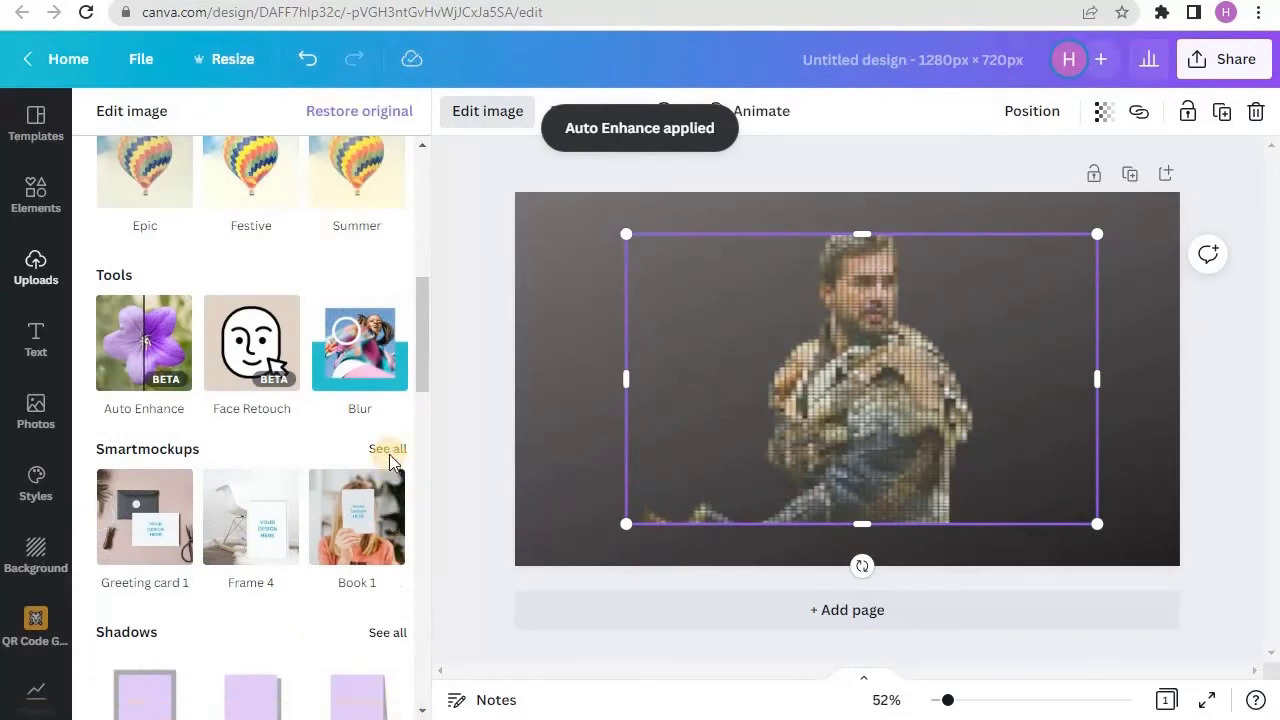
{"action": "left_click", "coordinate": [389, 452]}
{"action": "left_click_drag", "start_coordinate": [421, 170], "coordinate": [449, 534]}
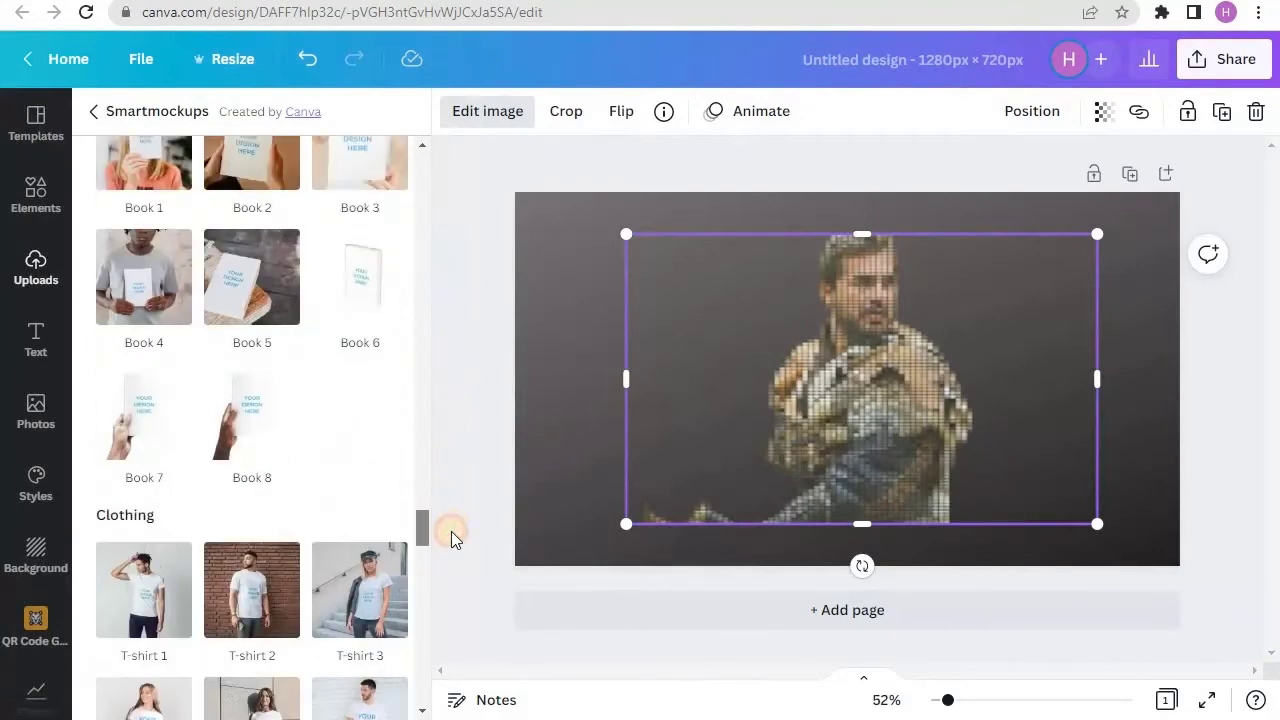
{"action": "left_click", "coordinate": [361, 463]}
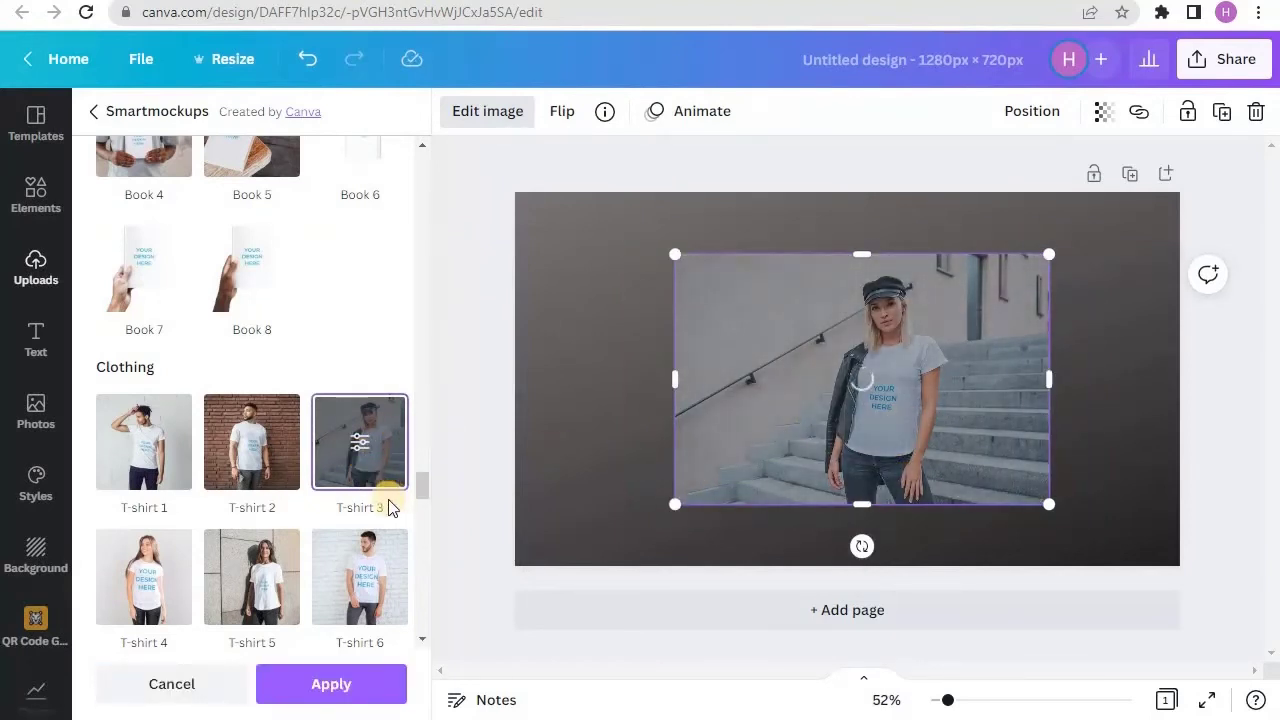
{"action": "left_click", "coordinate": [363, 582]}
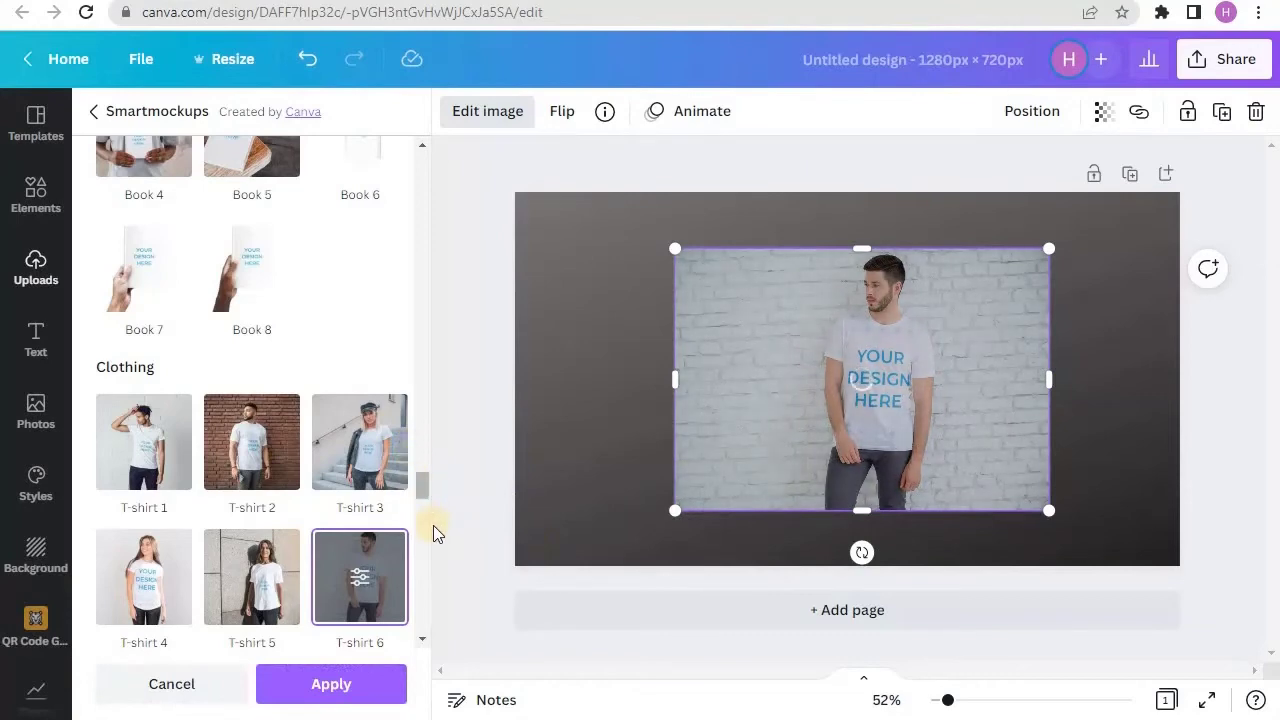
Place the man's photo on the Hoodie 7 clothing mockup from Smartmockups.
{"action": "scroll", "coordinate": [417, 495], "scroll_direction": "down", "scroll_amount": 1}
{"action": "left_click_drag", "start_coordinate": [417, 506], "coordinate": [428, 556]}
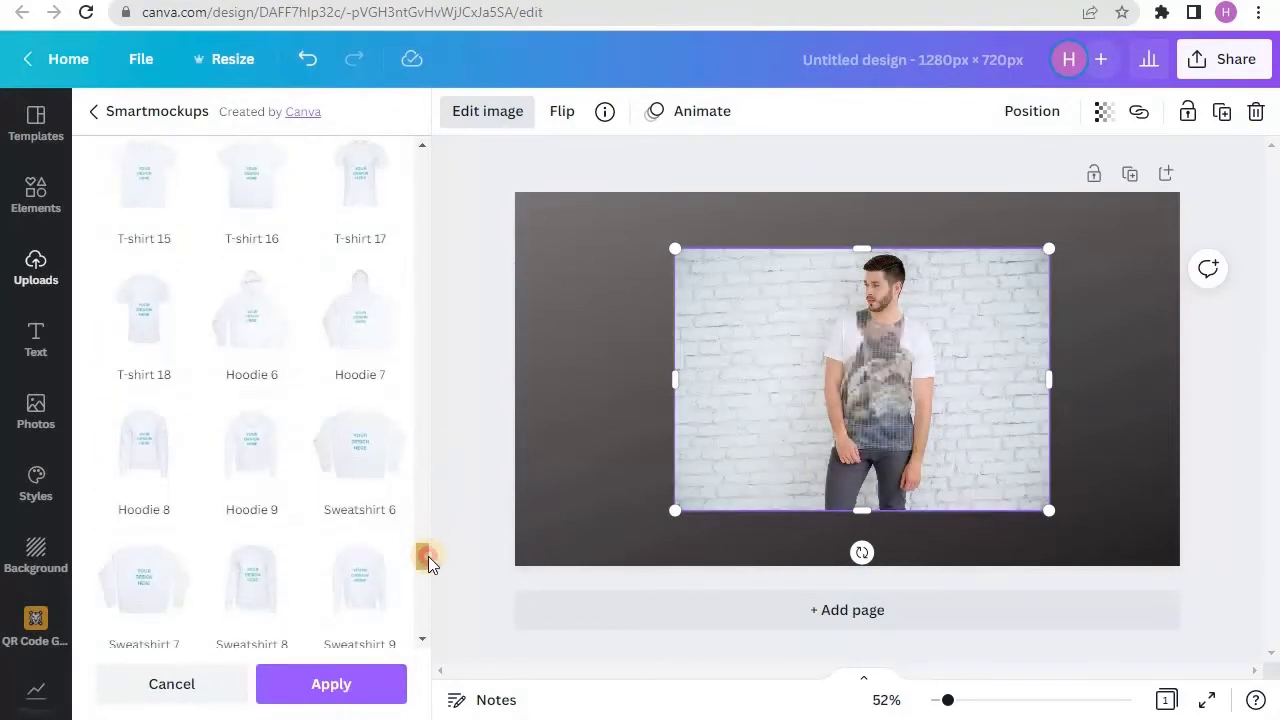
{"action": "left_click", "coordinate": [338, 347]}
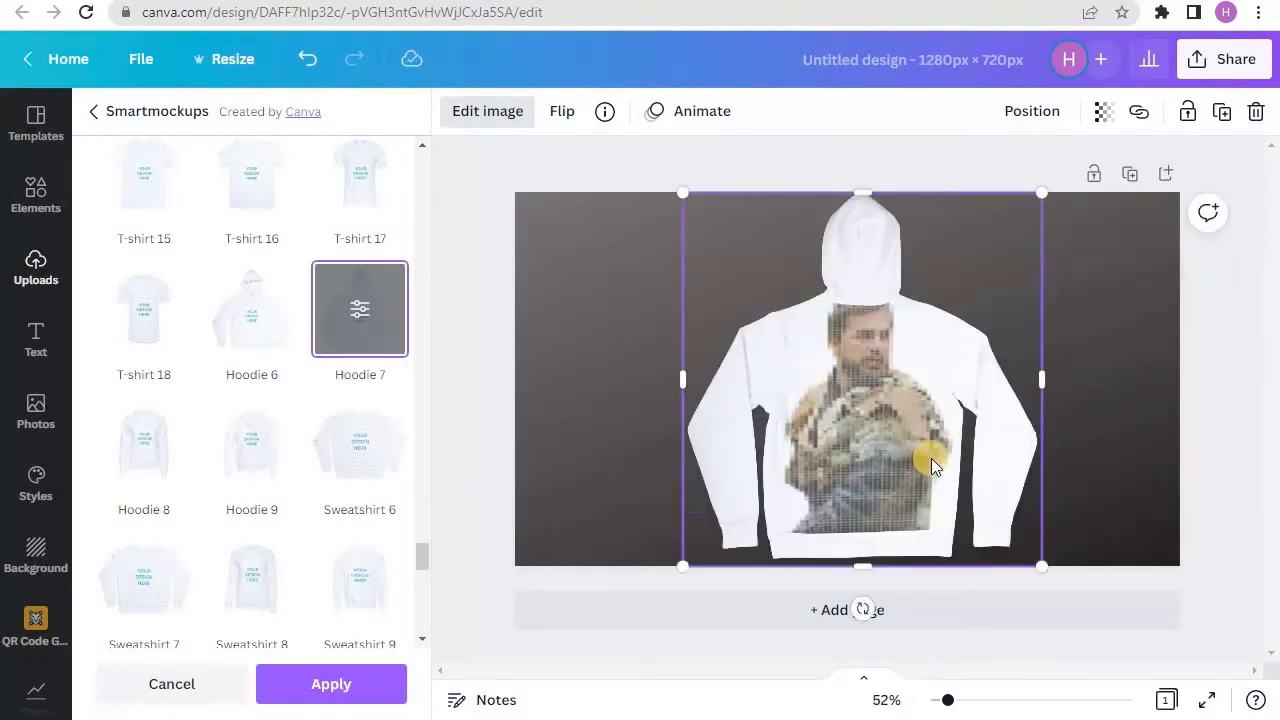
{"action": "scroll", "coordinate": [140, 338], "scroll_direction": "up", "scroll_amount": 15}
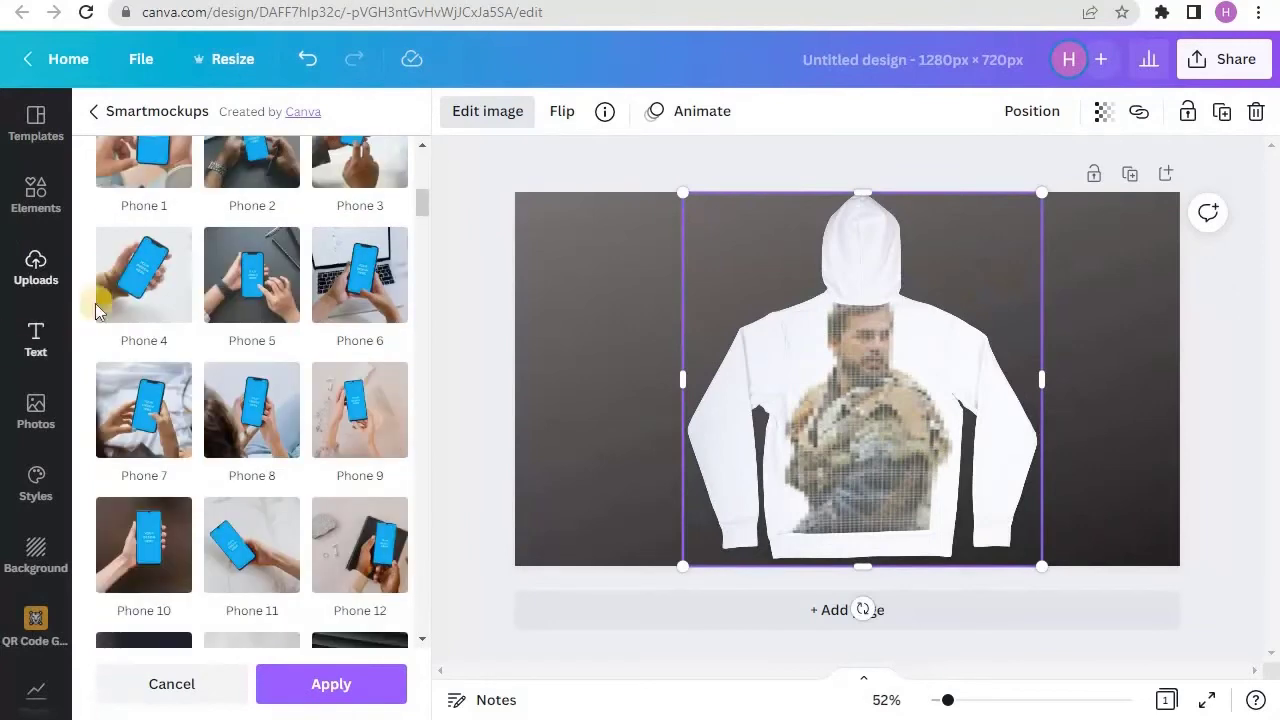
{"action": "left_click", "coordinate": [52, 278]}
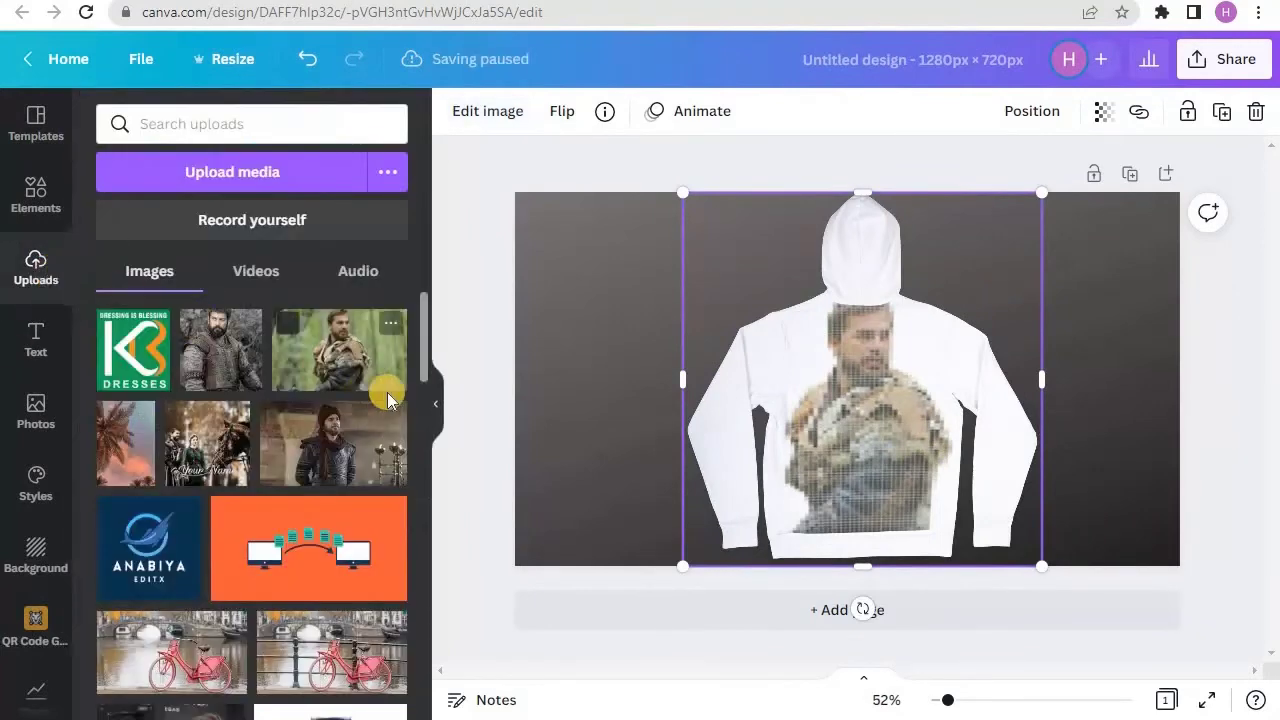
{"action": "scroll", "coordinate": [100, 430], "scroll_direction": "down", "scroll_amount": 10}
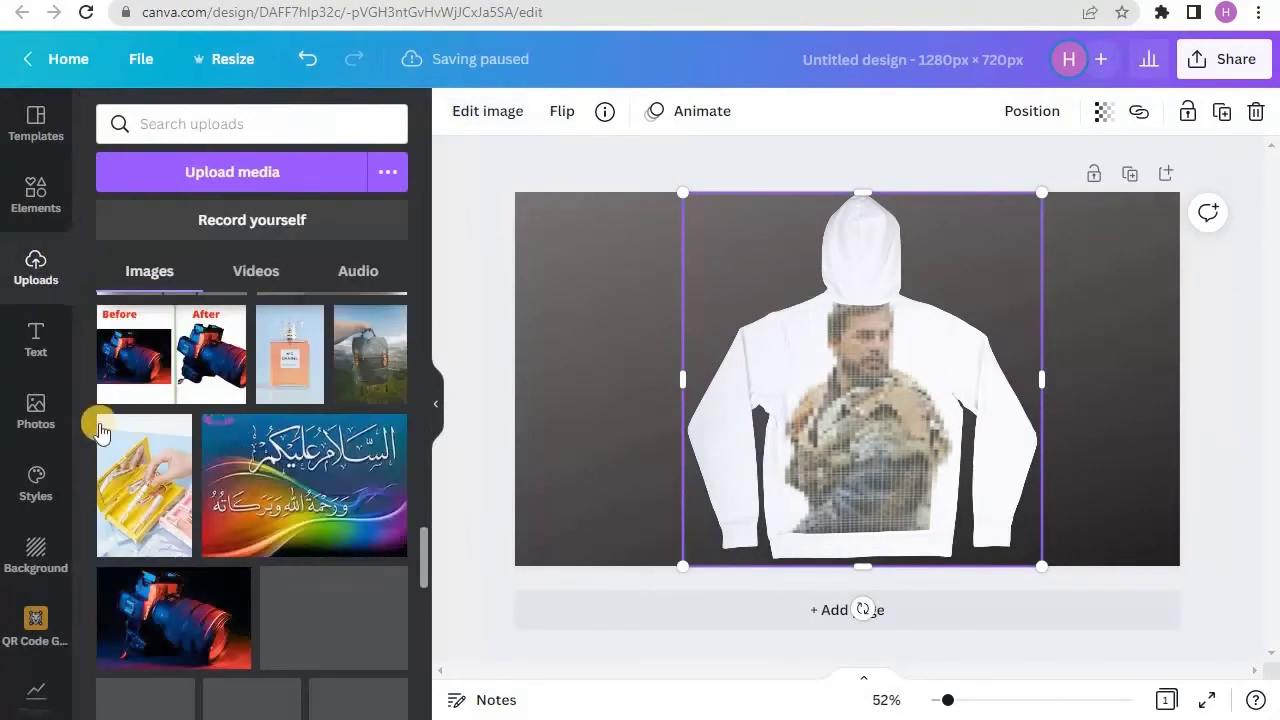
Set the recently used Soft Blur Gradient Background on the page and move the hoodie mockup slightly to the right.
{"action": "left_click", "coordinate": [43, 556]}
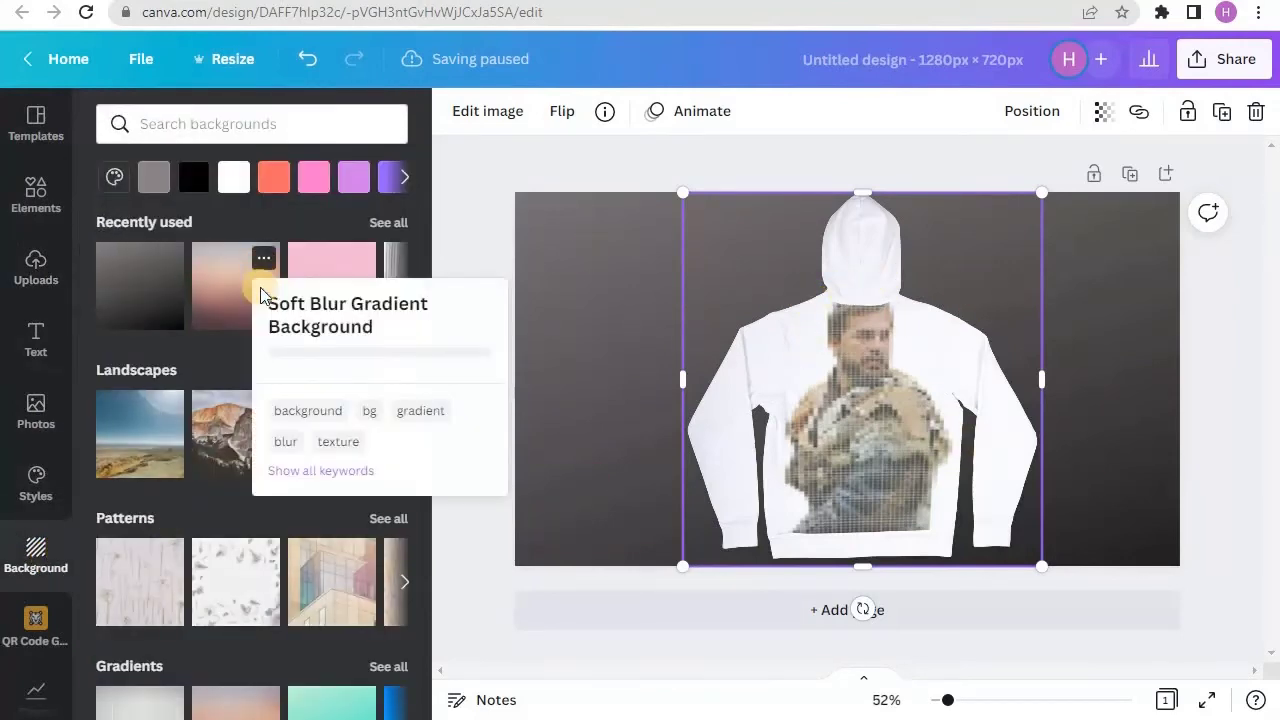
{"action": "left_click", "coordinate": [233, 316]}
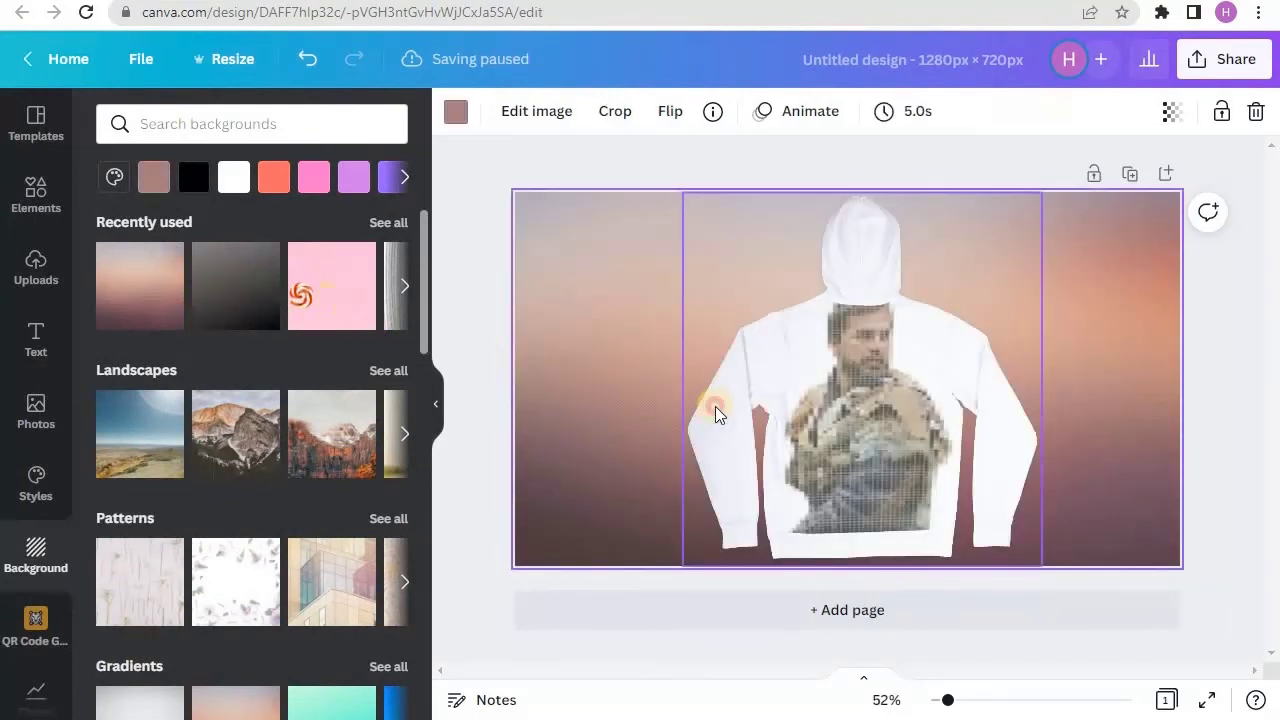
{"action": "left_click", "coordinate": [715, 406]}
{"action": "left_click_drag", "start_coordinate": [726, 402], "coordinate": [756, 404]}
Search the Canva elements for "E".
{"action": "left_click", "coordinate": [36, 205]}
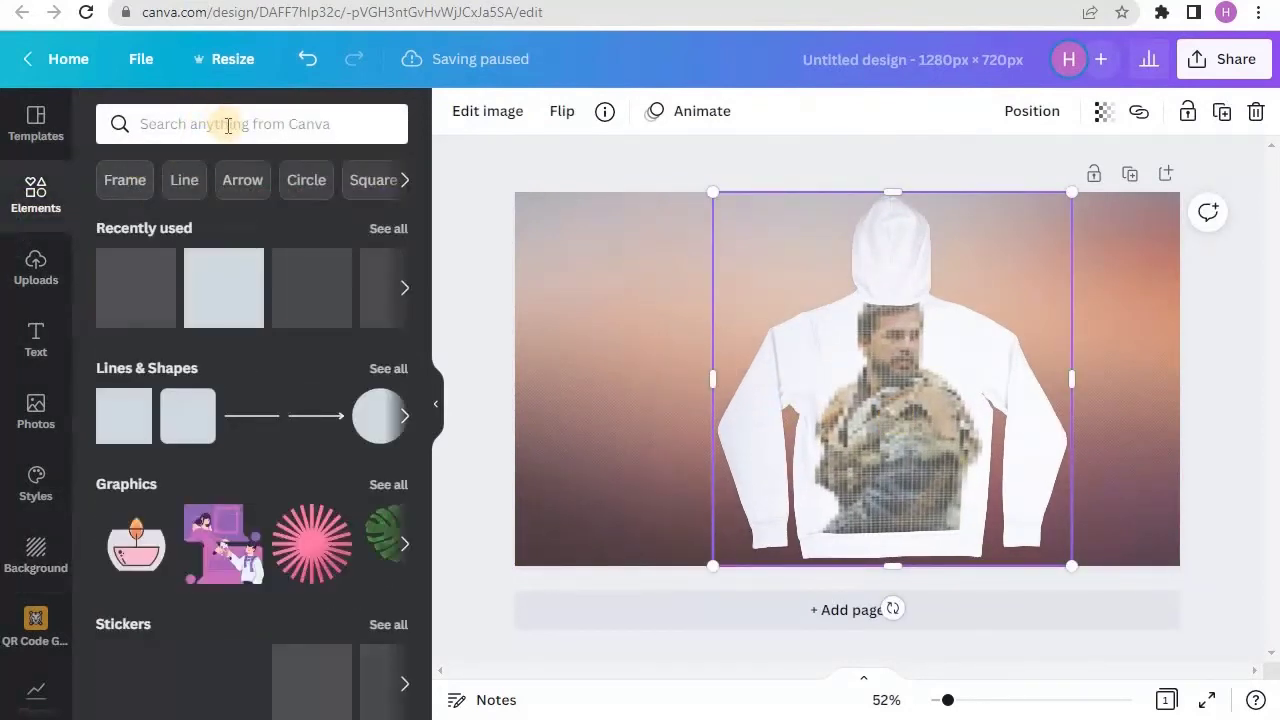
{"action": "left_click", "coordinate": [228, 125]}
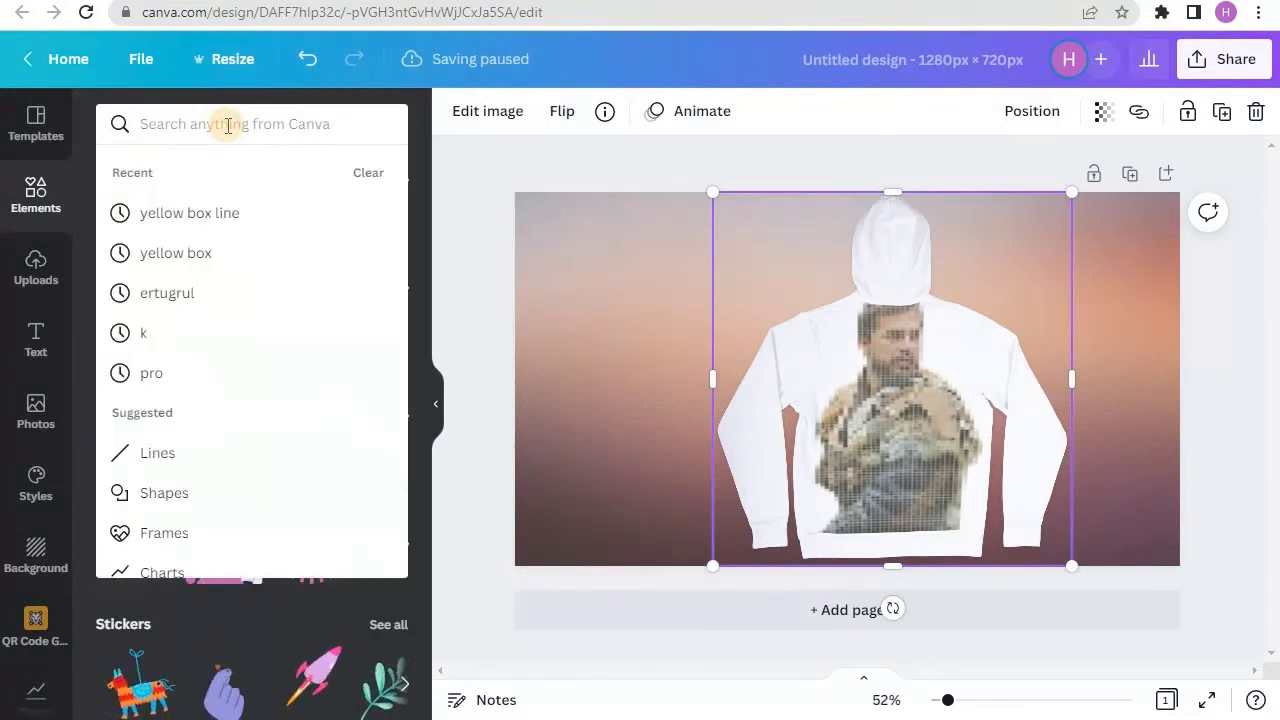
{"action": "type", "text": "E"}
{"action": "key", "text": "Return"}
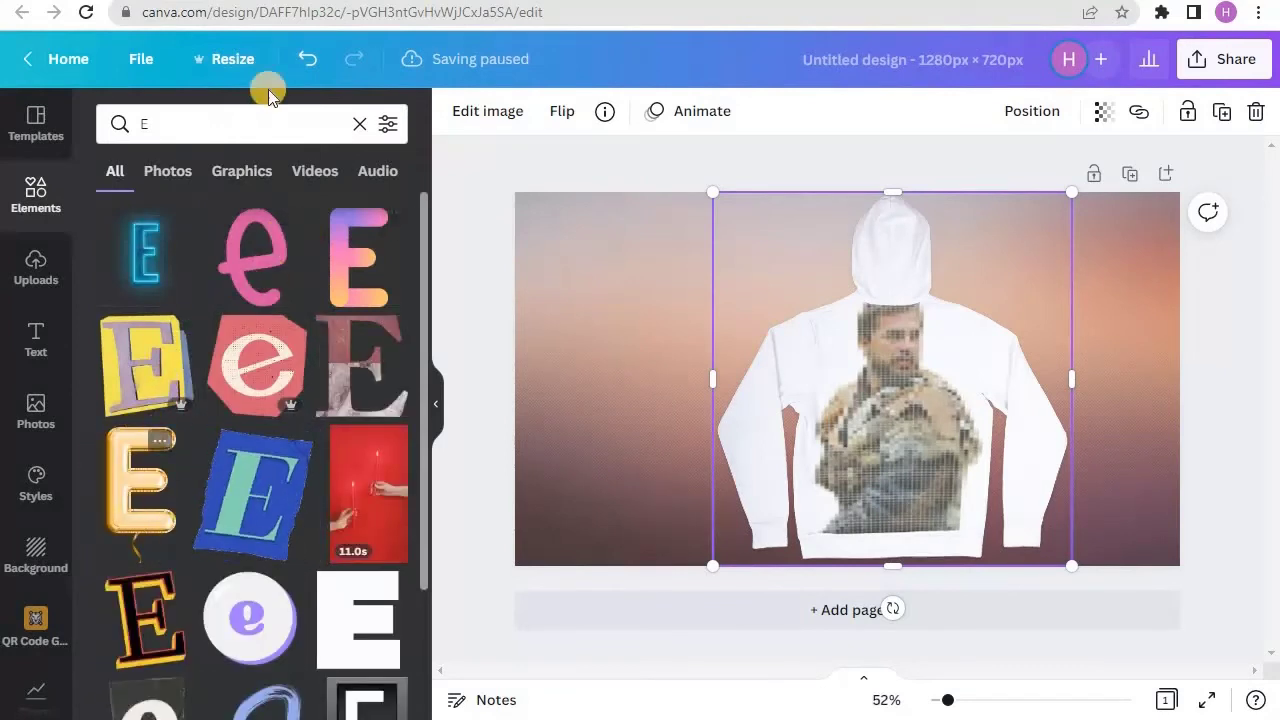
Search the elements for "lines" and look through the line styles.
{"action": "left_click", "coordinate": [359, 121]}
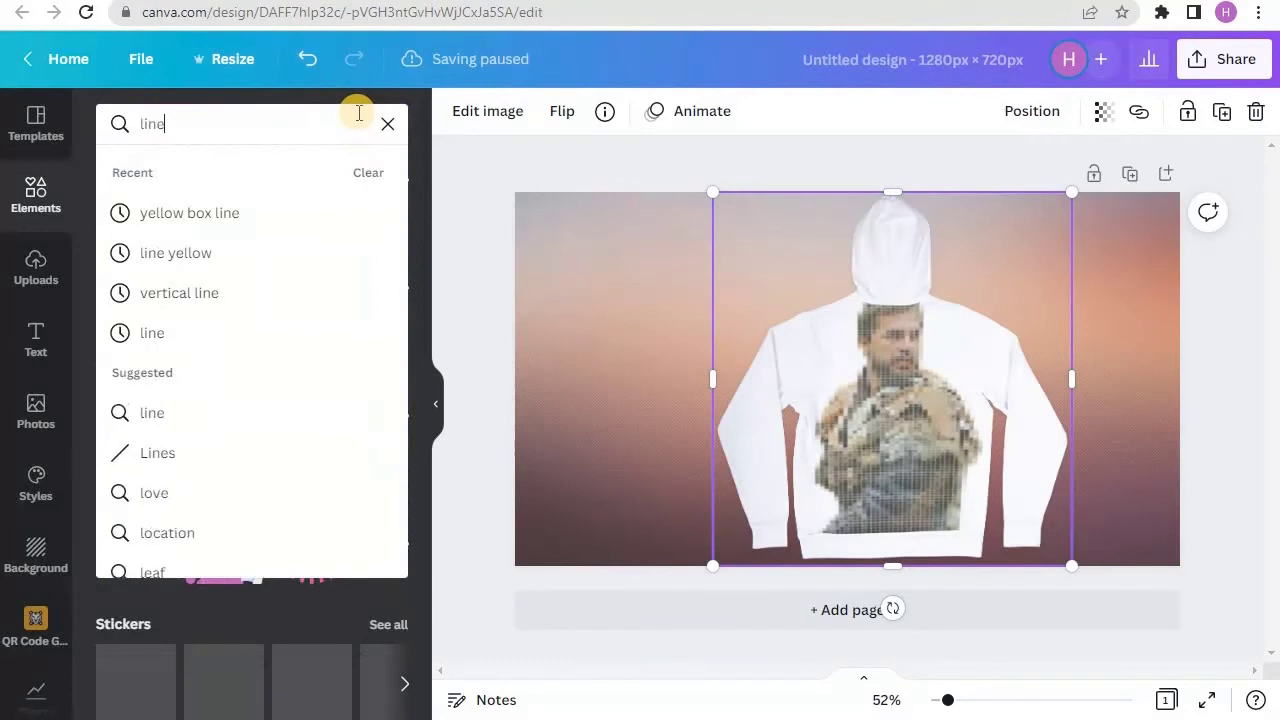
{"action": "type", "text": "s"}
{"action": "key", "text": "Return"}
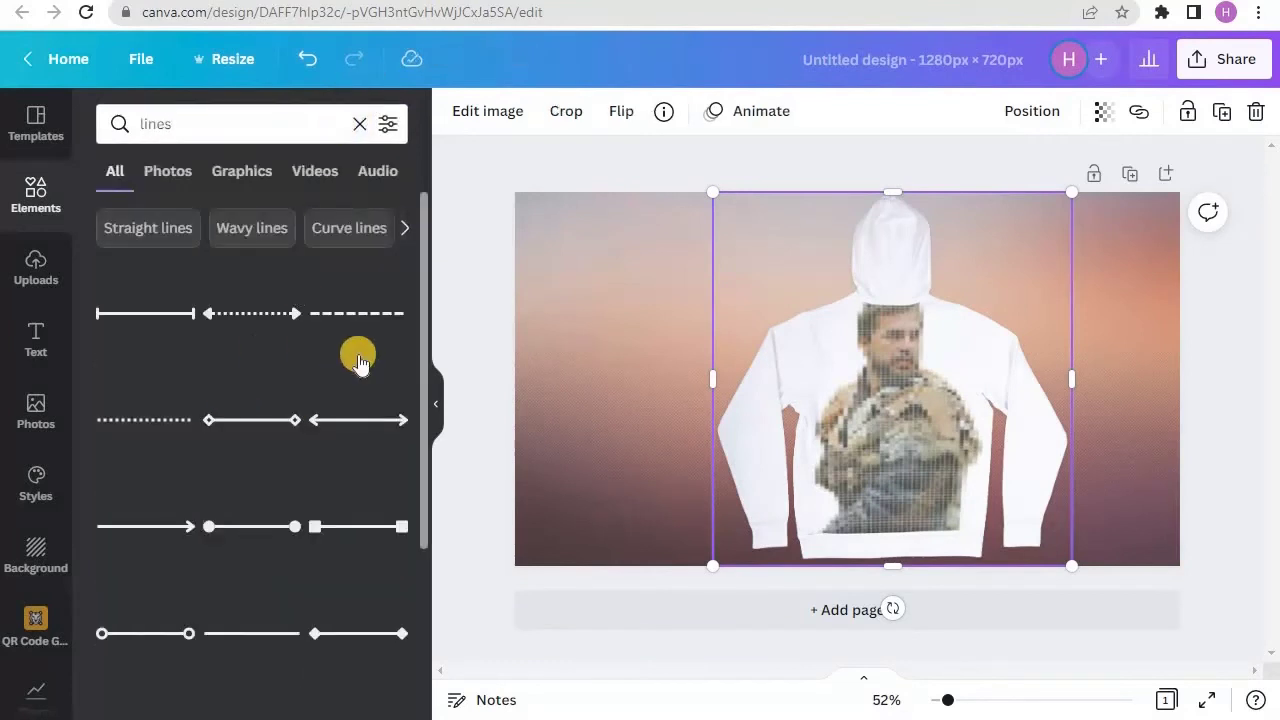
{"action": "scroll", "coordinate": [408, 487], "scroll_direction": "down", "scroll_amount": 2}
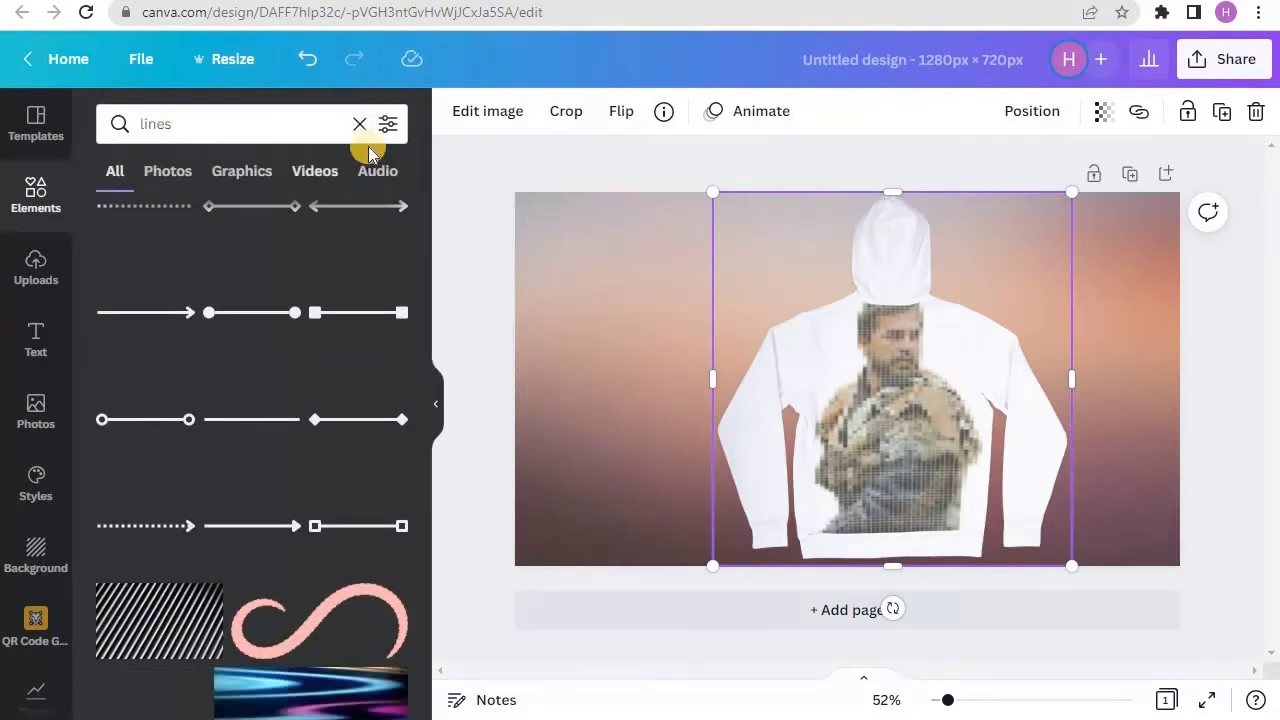
Search the elements for "s", add the gold balloon letter S and move it to the left of the hoodie.
{"action": "left_click", "coordinate": [356, 118]}
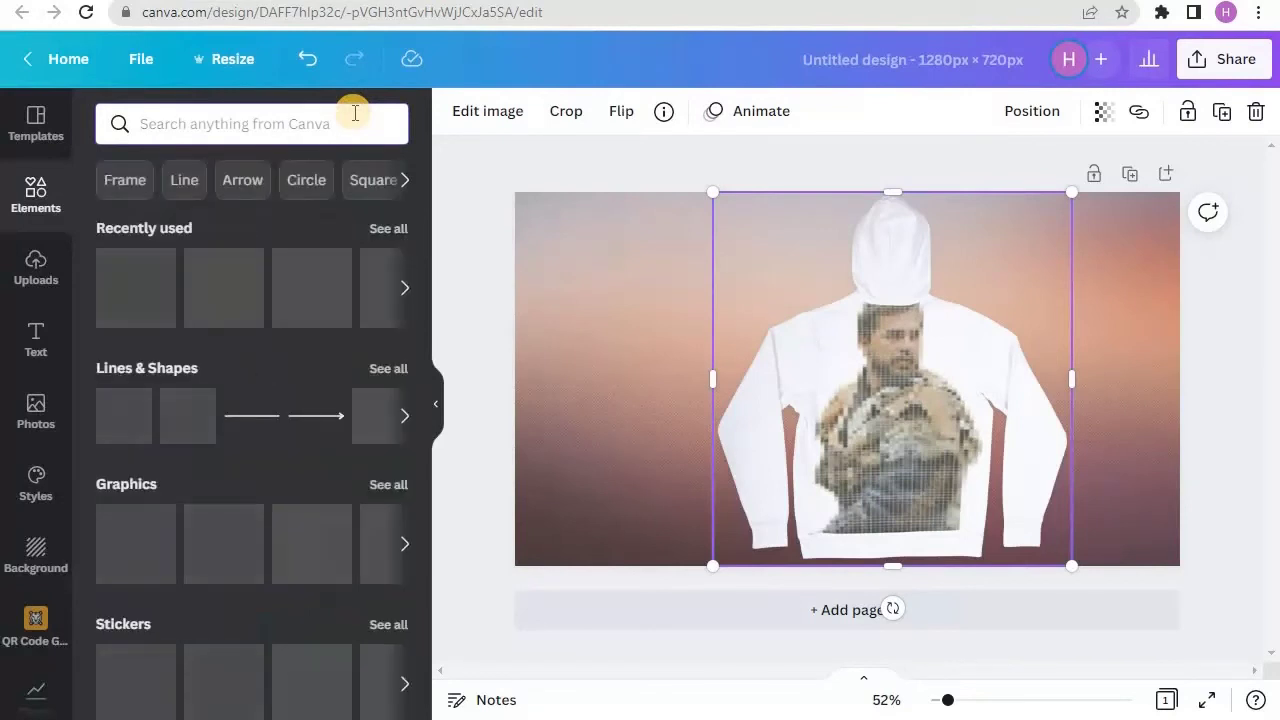
{"action": "type", "text": "s"}
{"action": "key", "text": "Return"}
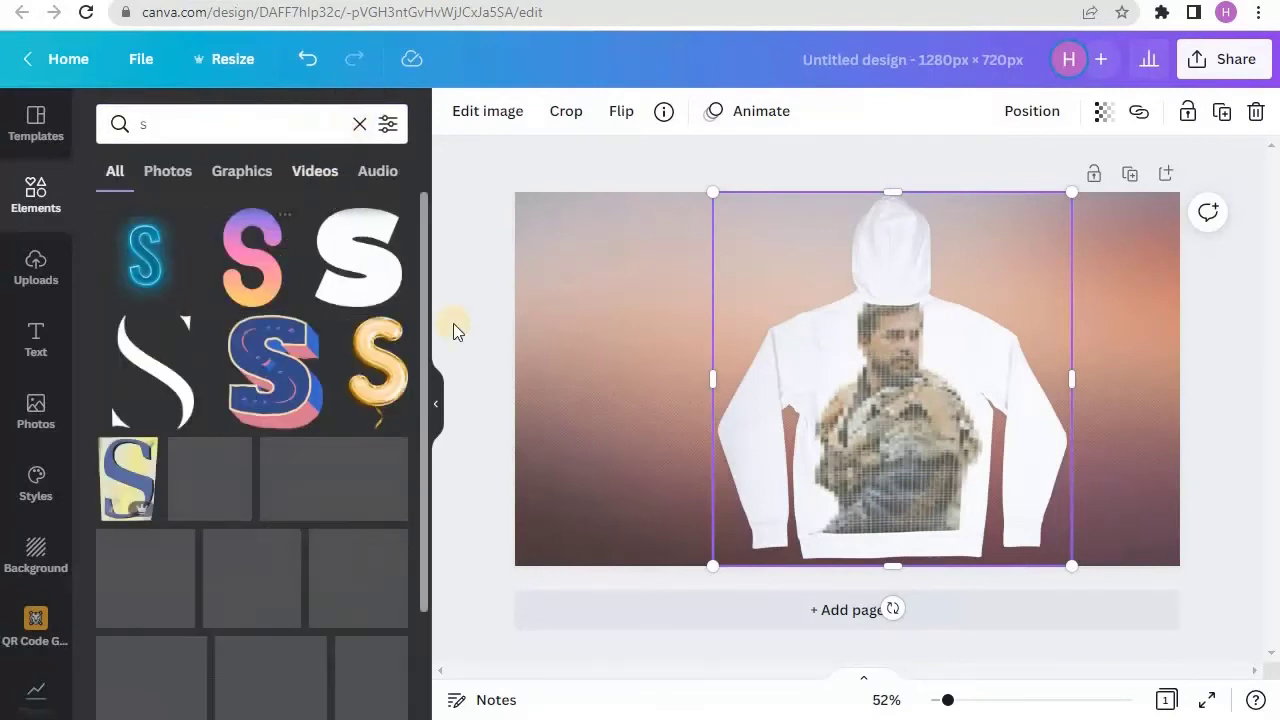
{"action": "left_click", "coordinate": [398, 357]}
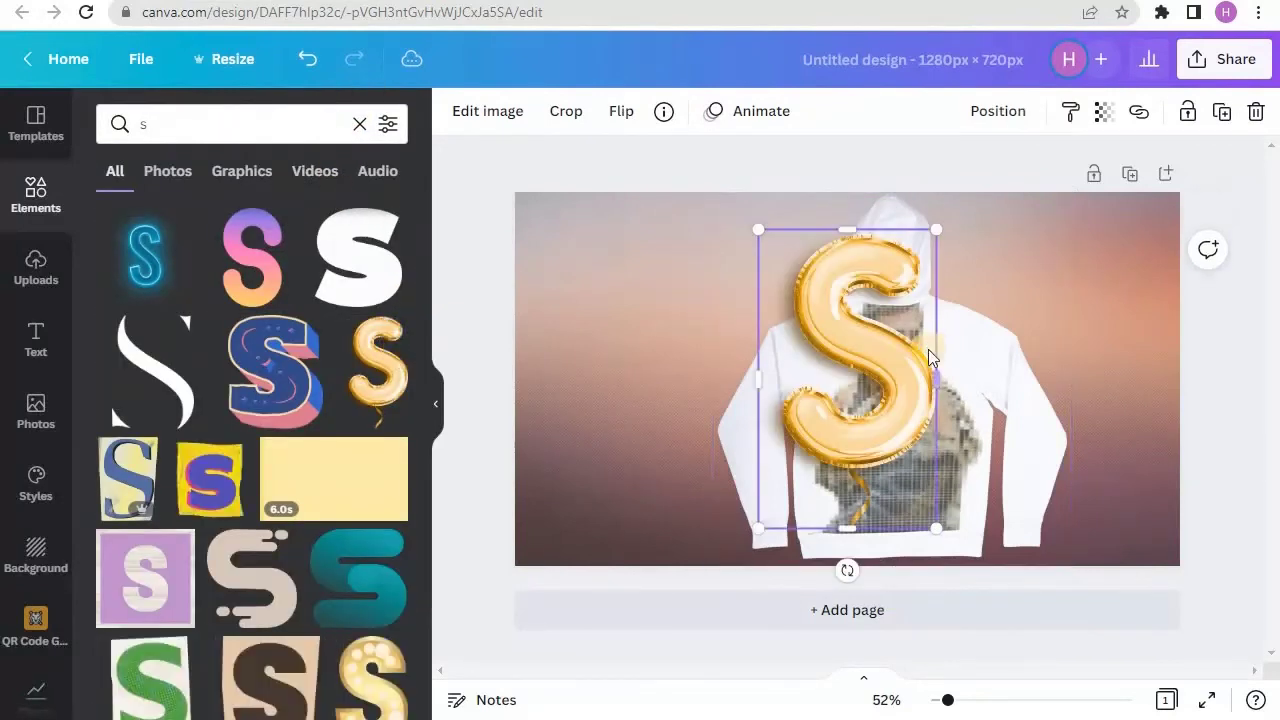
{"action": "left_click_drag", "start_coordinate": [915, 390], "coordinate": [710, 388]}
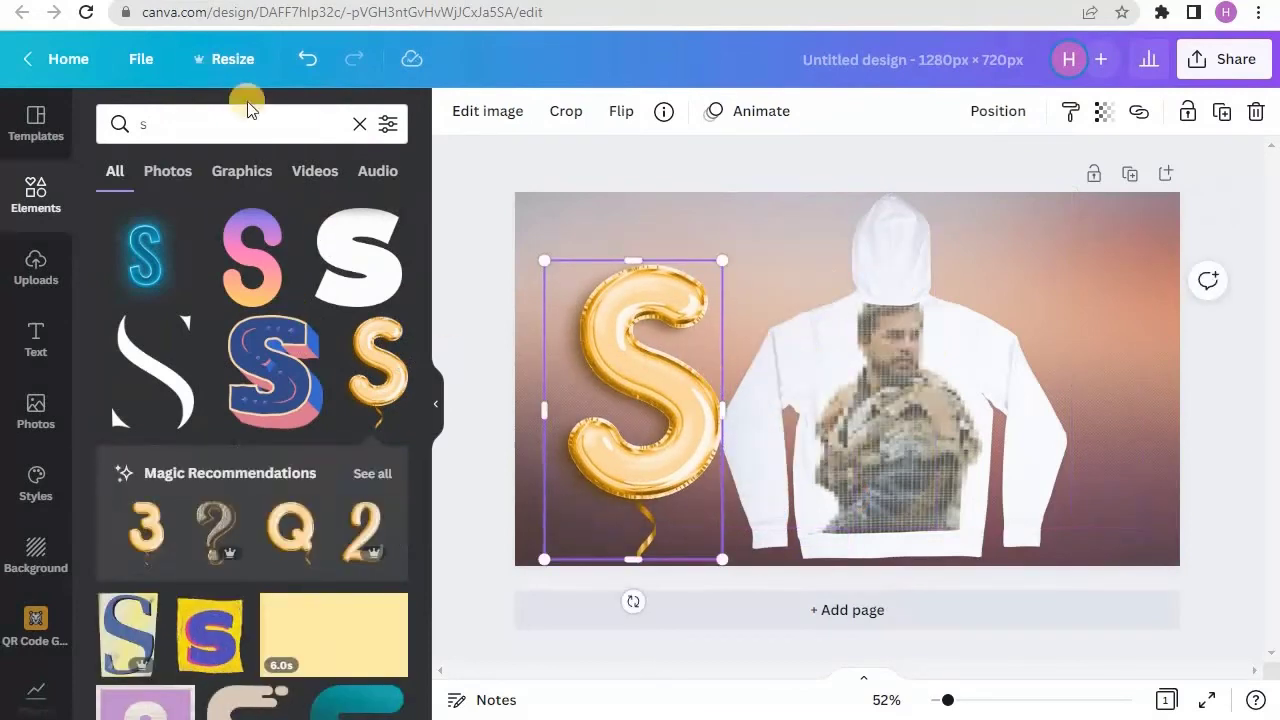
Search the elements for "e" and look through the letter graphics.
{"action": "left_click", "coordinate": [360, 124]}
{"action": "type", "text": "e"}
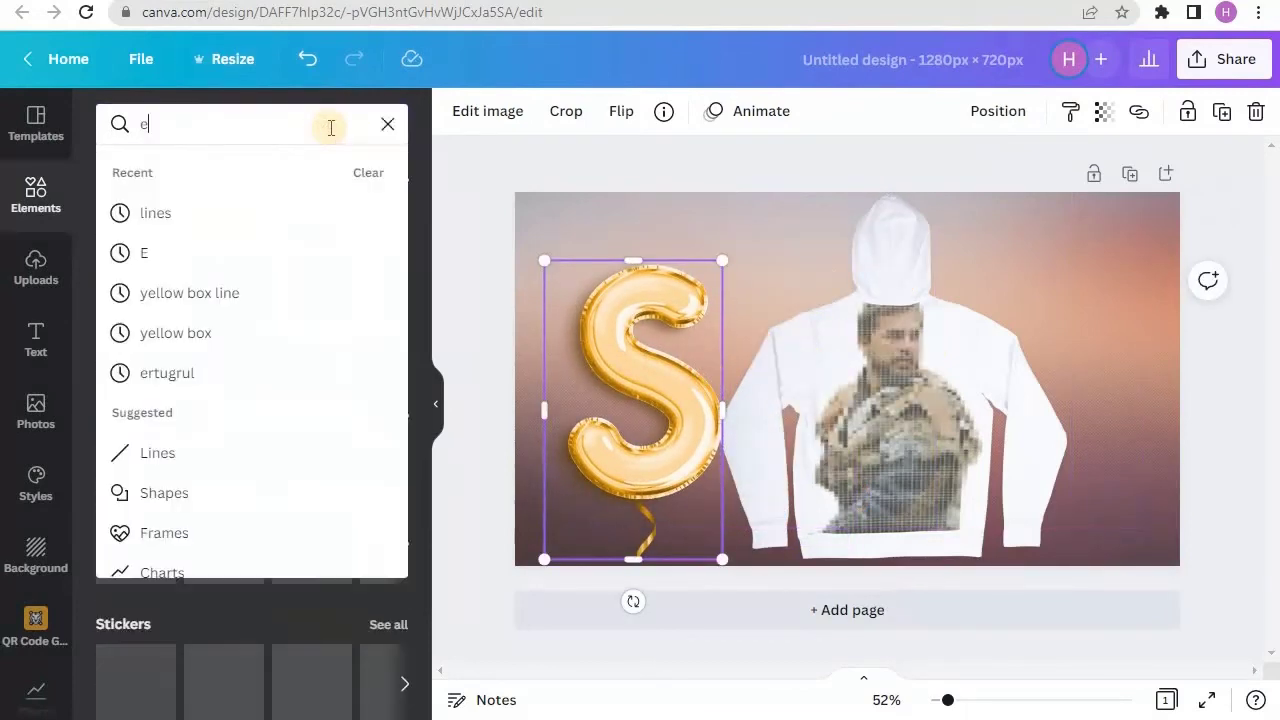
{"action": "key", "text": "Return"}
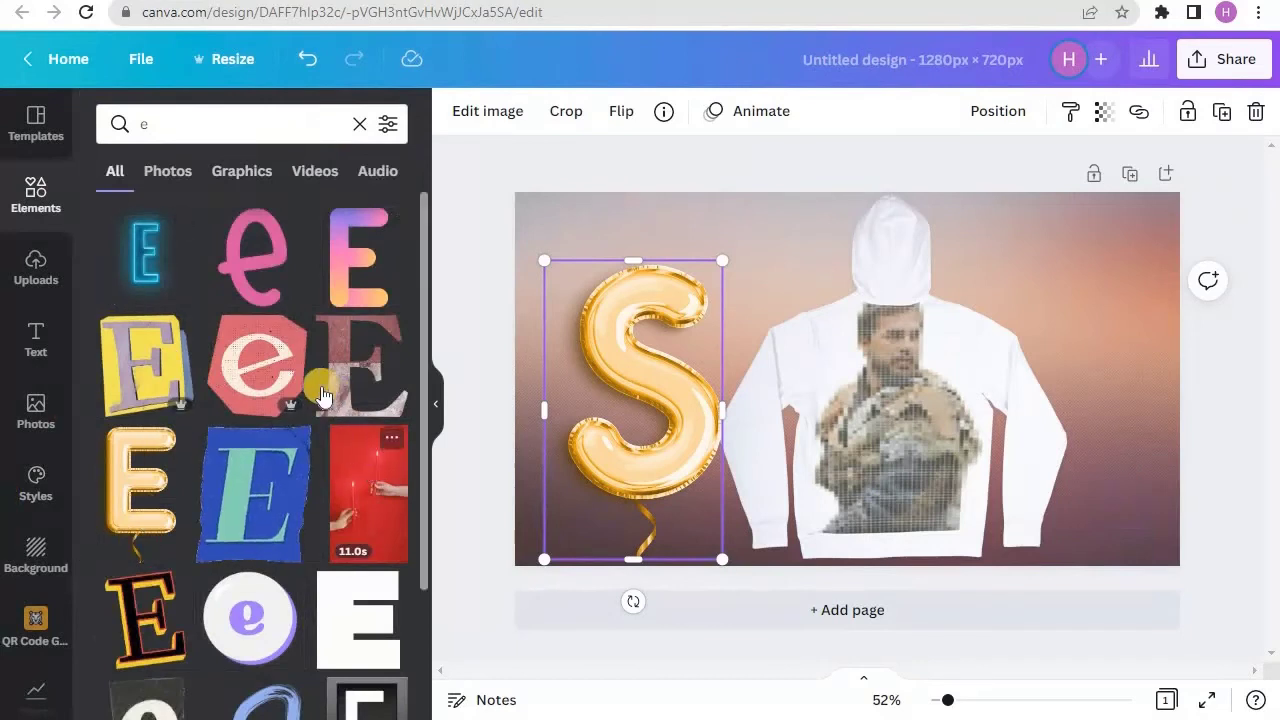
{"action": "scroll", "coordinate": [343, 395], "scroll_direction": "down", "scroll_amount": 2}
{"action": "scroll", "coordinate": [337, 416], "scroll_direction": "down", "scroll_amount": 5}
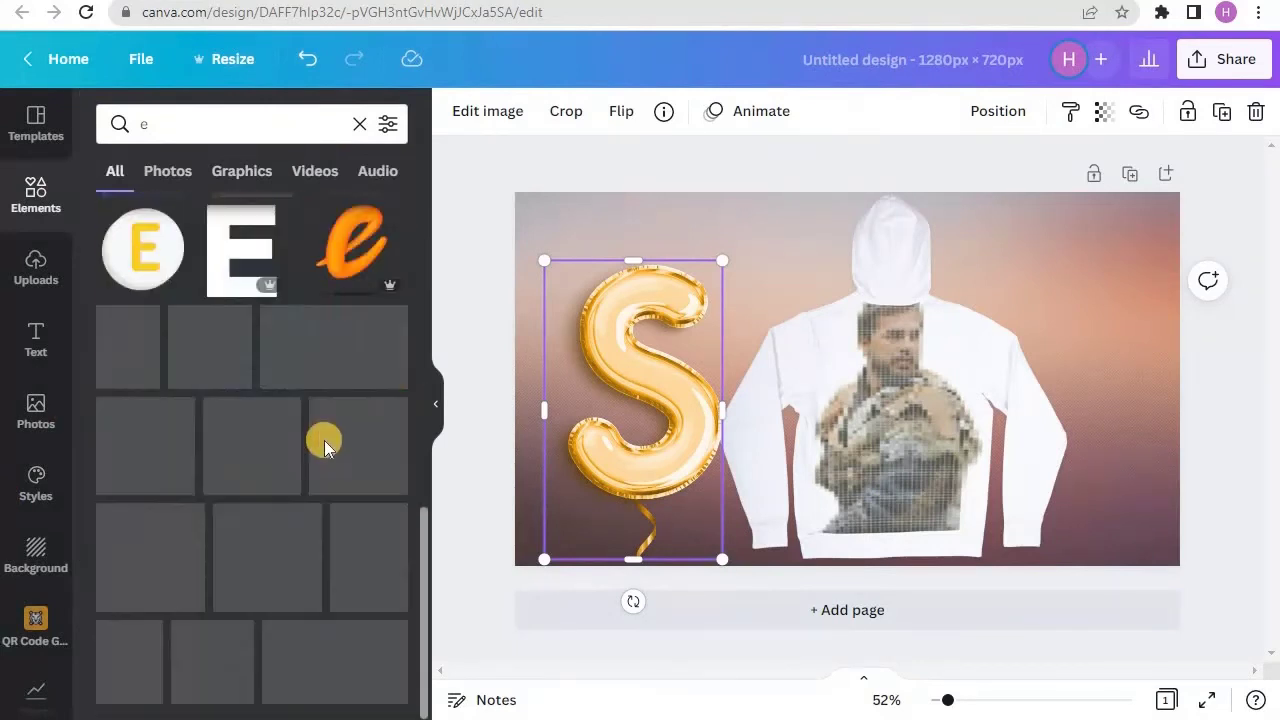
{"action": "scroll", "coordinate": [264, 345], "scroll_direction": "down", "scroll_amount": 5}
{"action": "scroll", "coordinate": [272, 429], "scroll_direction": "down", "scroll_amount": 5}
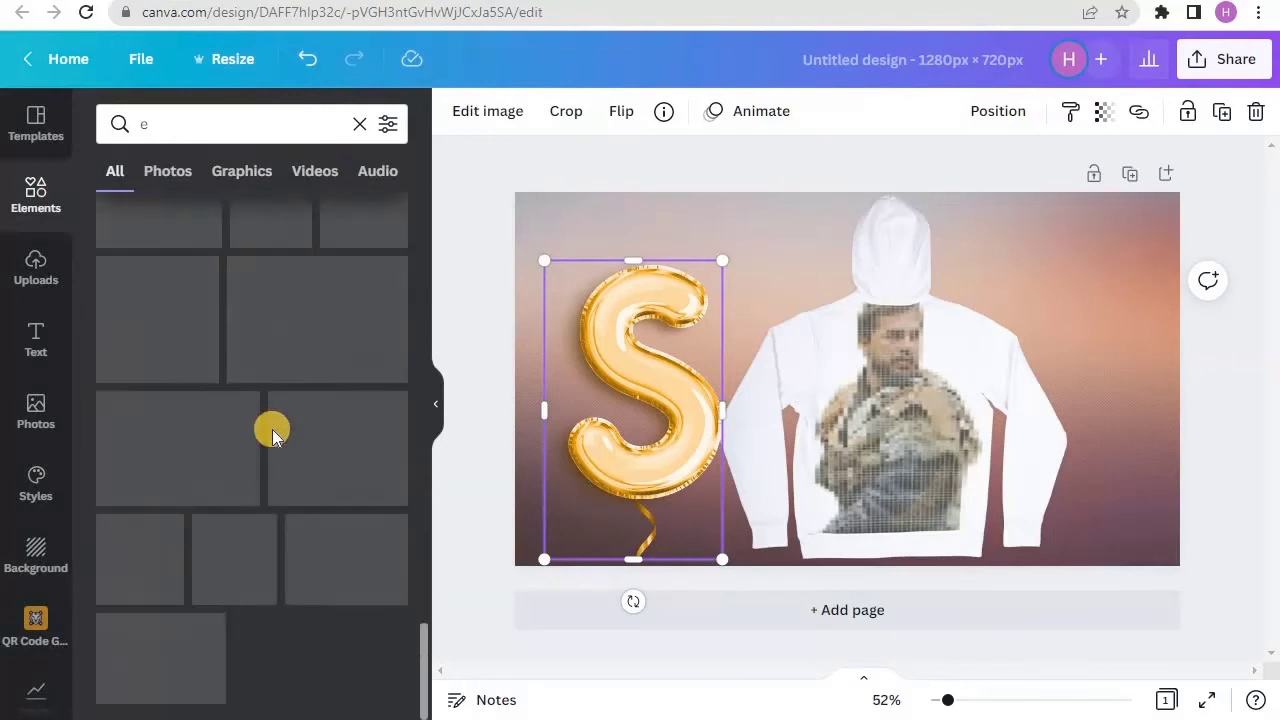
{"action": "scroll", "coordinate": [274, 423], "scroll_direction": "down", "scroll_amount": 3}
{"action": "scroll", "coordinate": [278, 415], "scroll_direction": "down", "scroll_amount": 5}
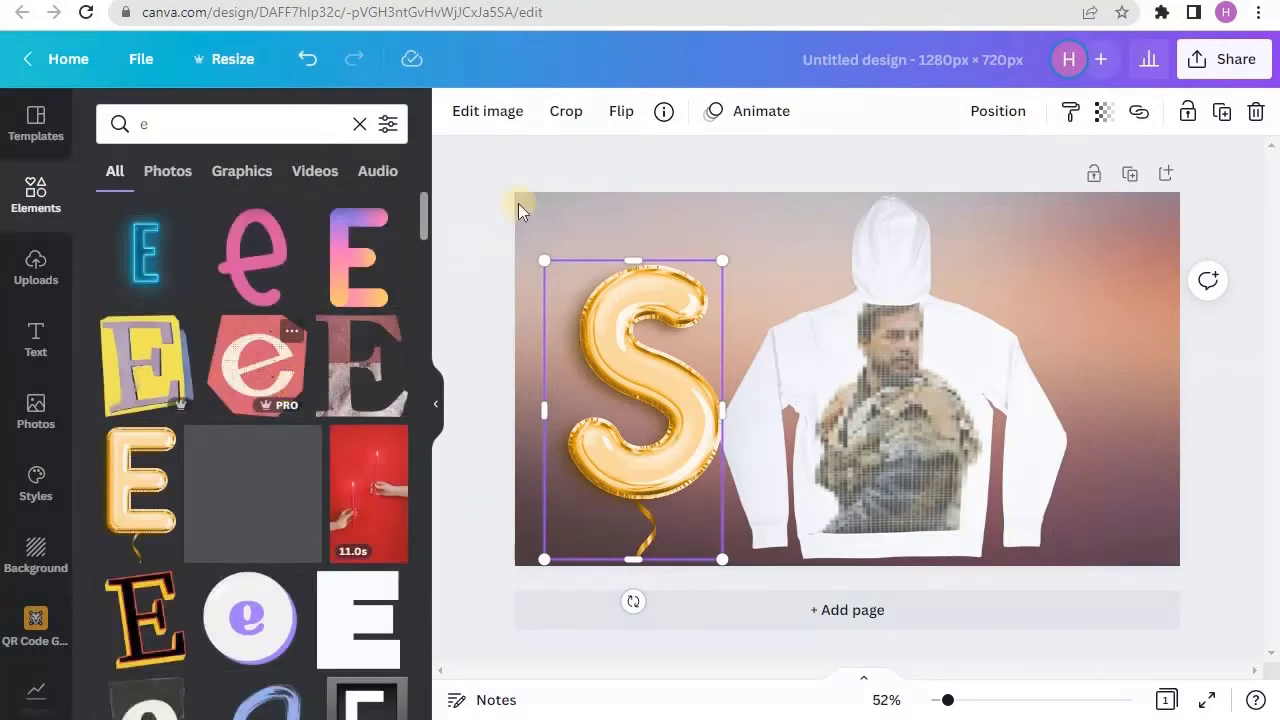
Download the design as a PNG at size 1 (1280 × 720 px).
{"action": "left_click", "coordinate": [913, 396]}
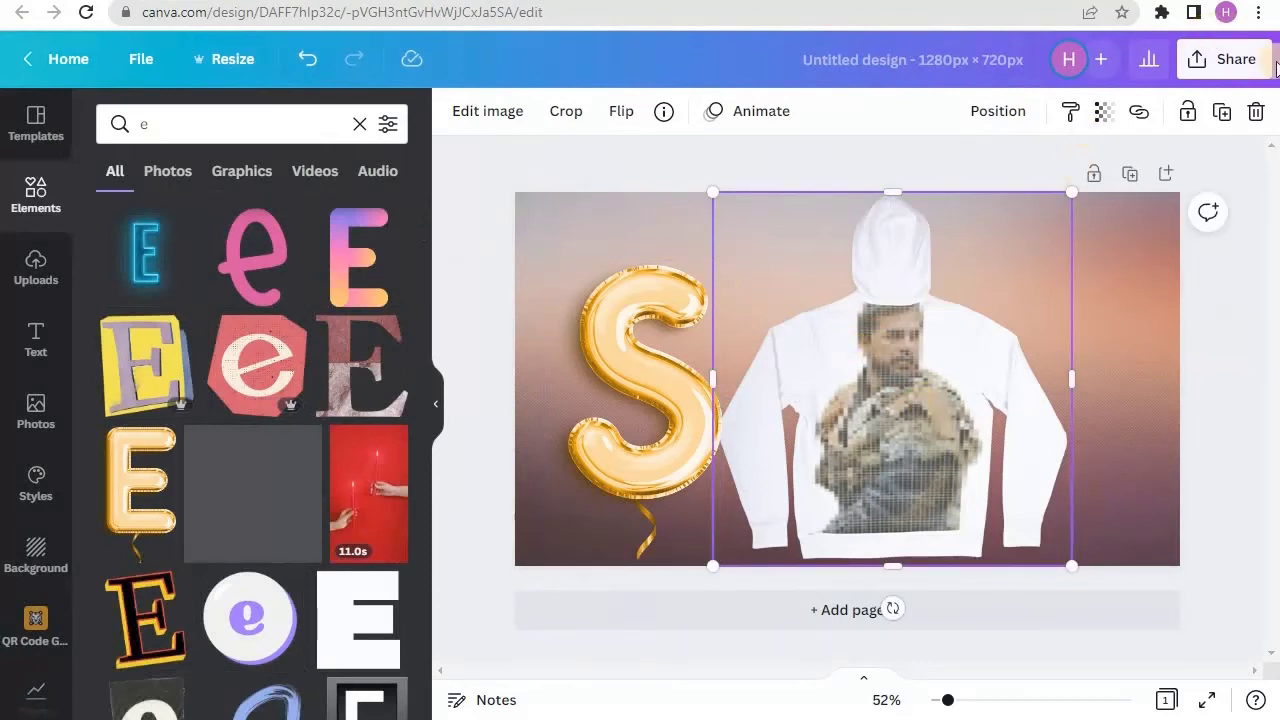
{"action": "left_click", "coordinate": [1230, 62]}
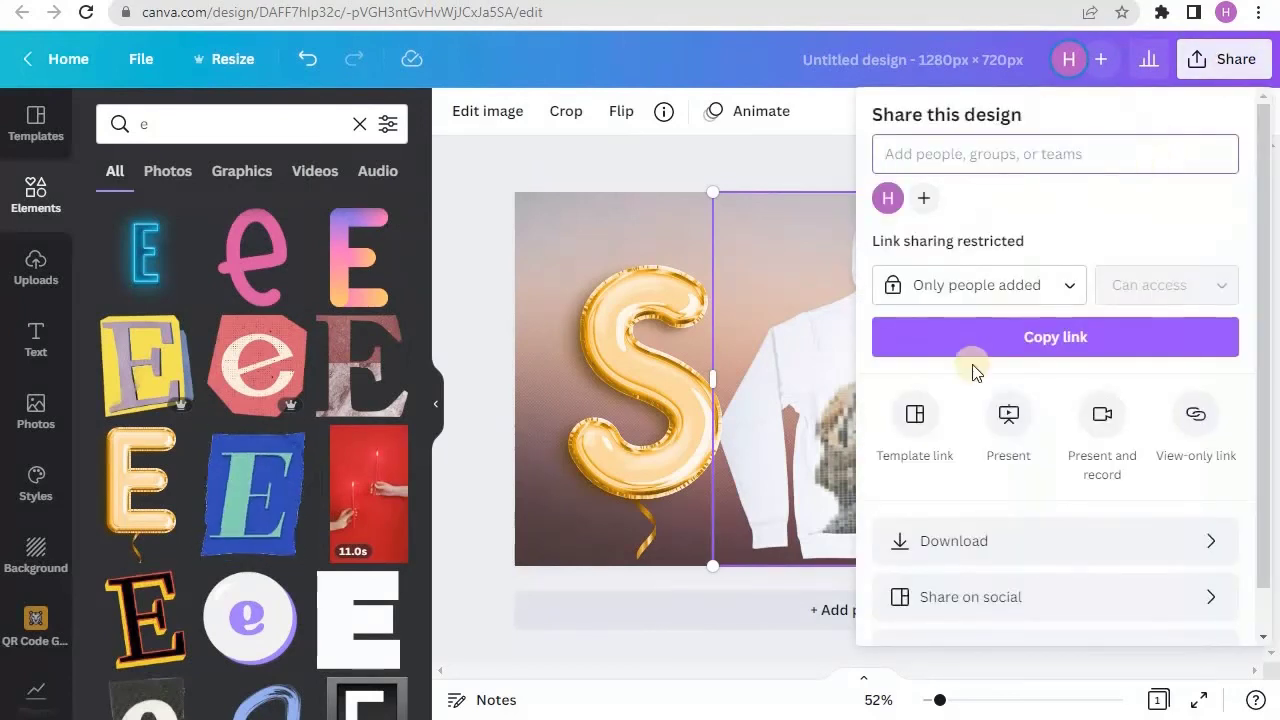
{"action": "left_click", "coordinate": [953, 558]}
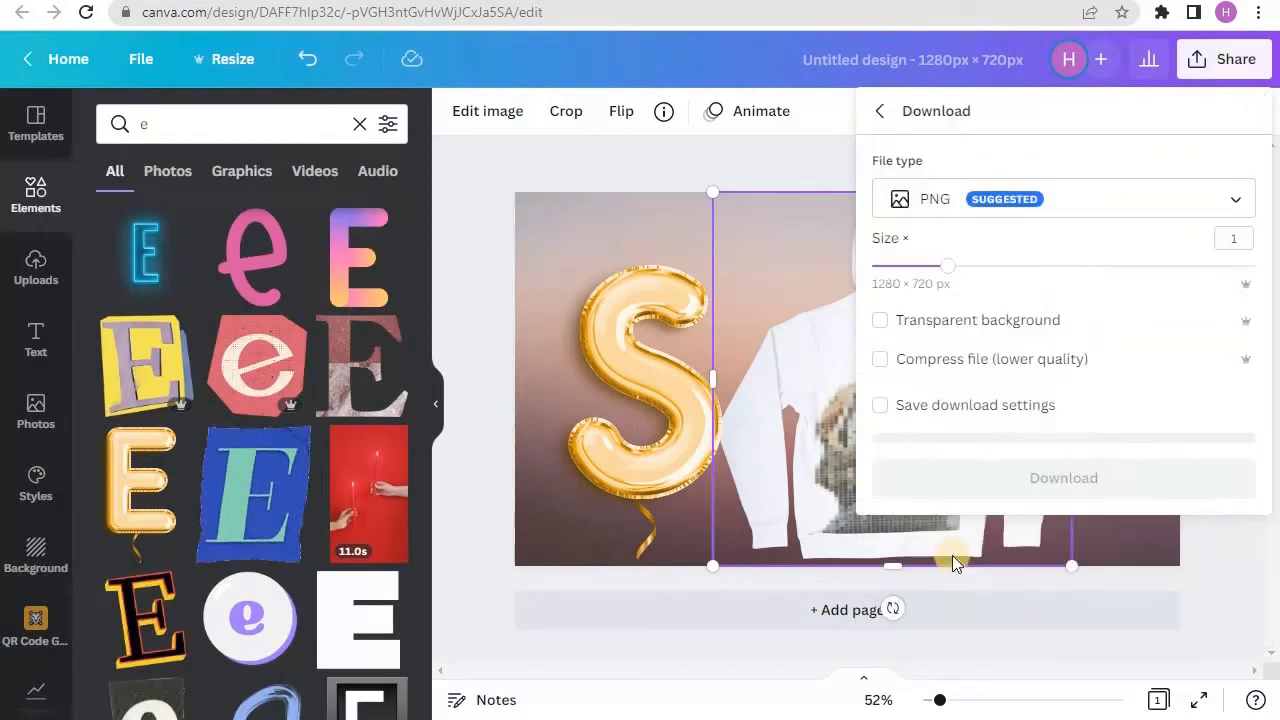
{"action": "left_click", "coordinate": [1074, 197]}
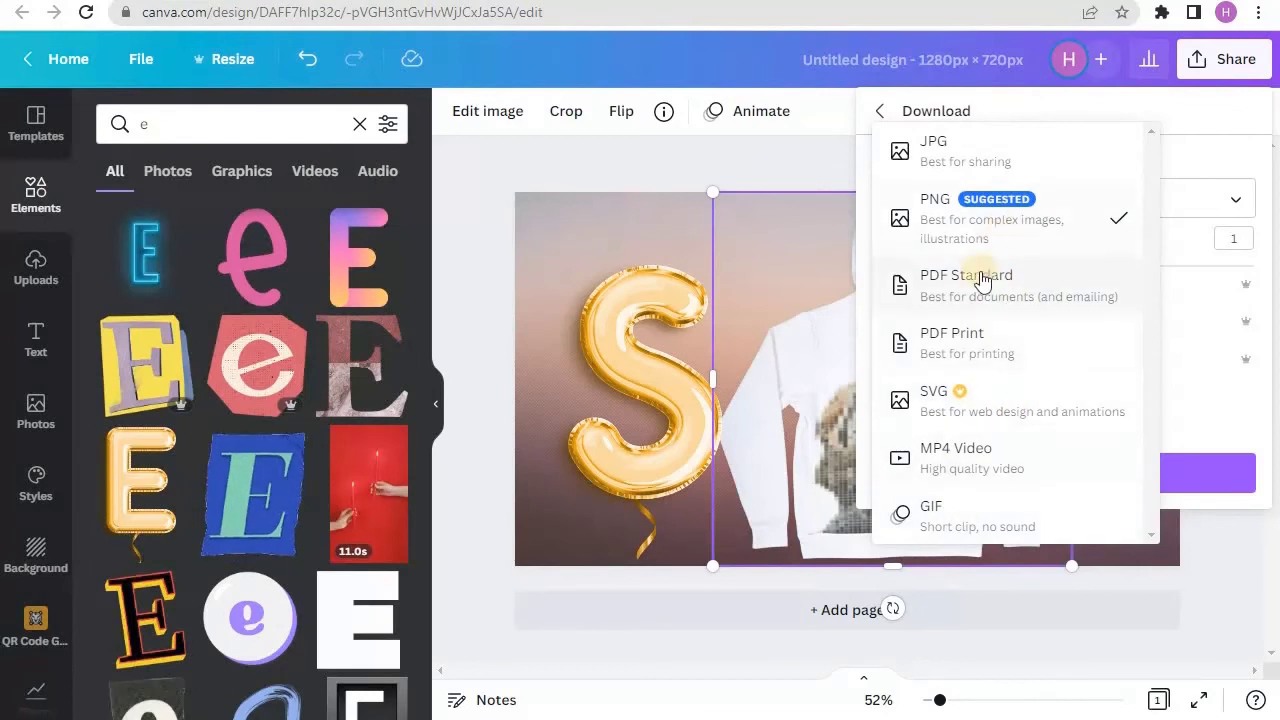
{"action": "left_click", "coordinate": [1008, 218]}
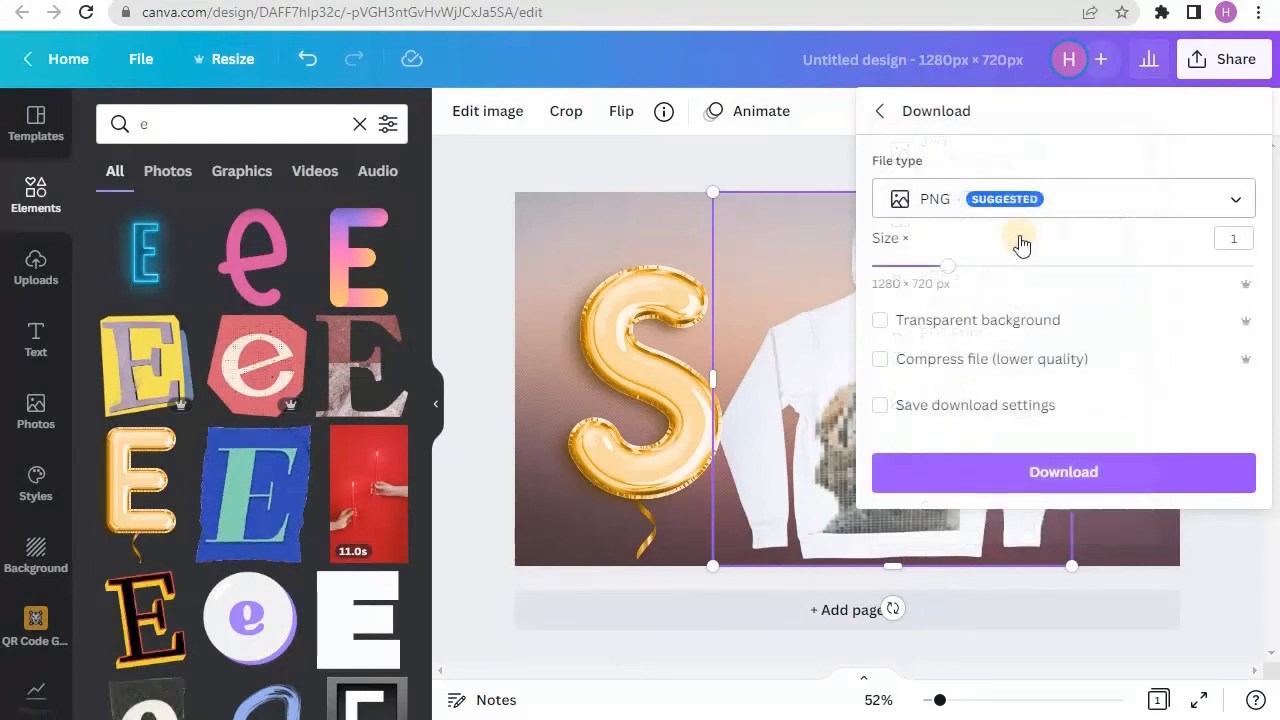
{"action": "left_click", "coordinate": [1117, 477]}
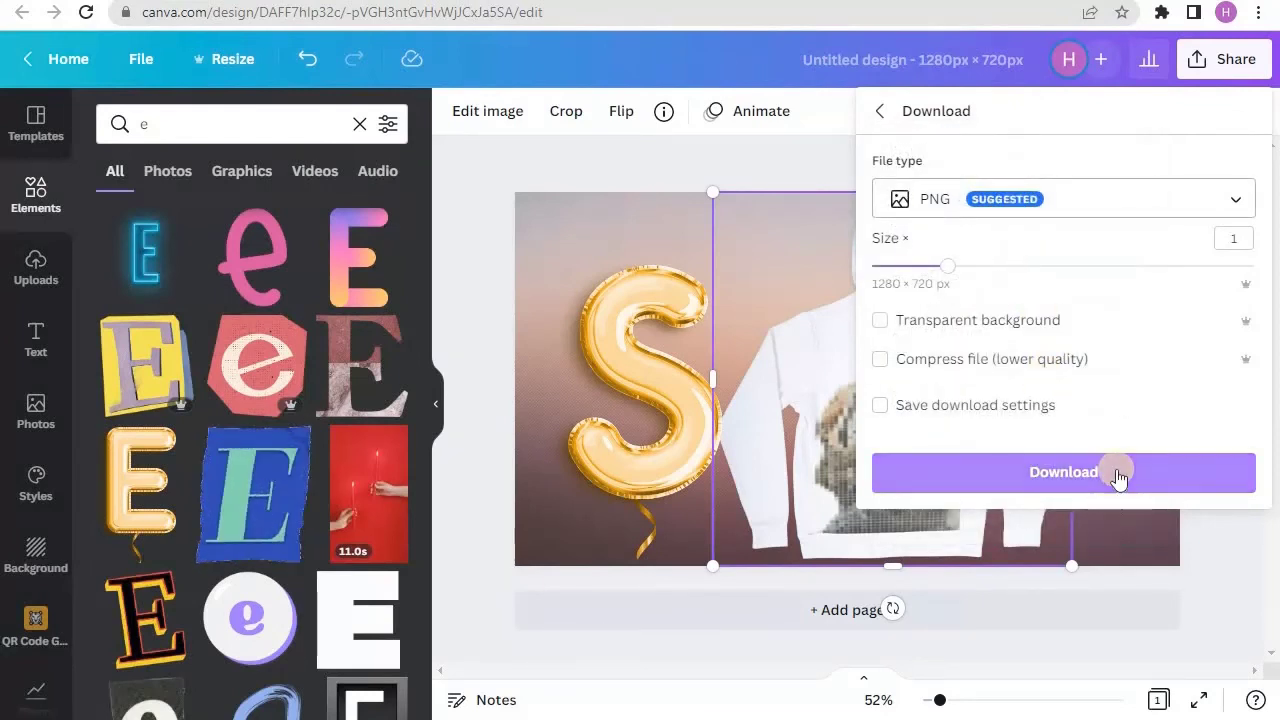